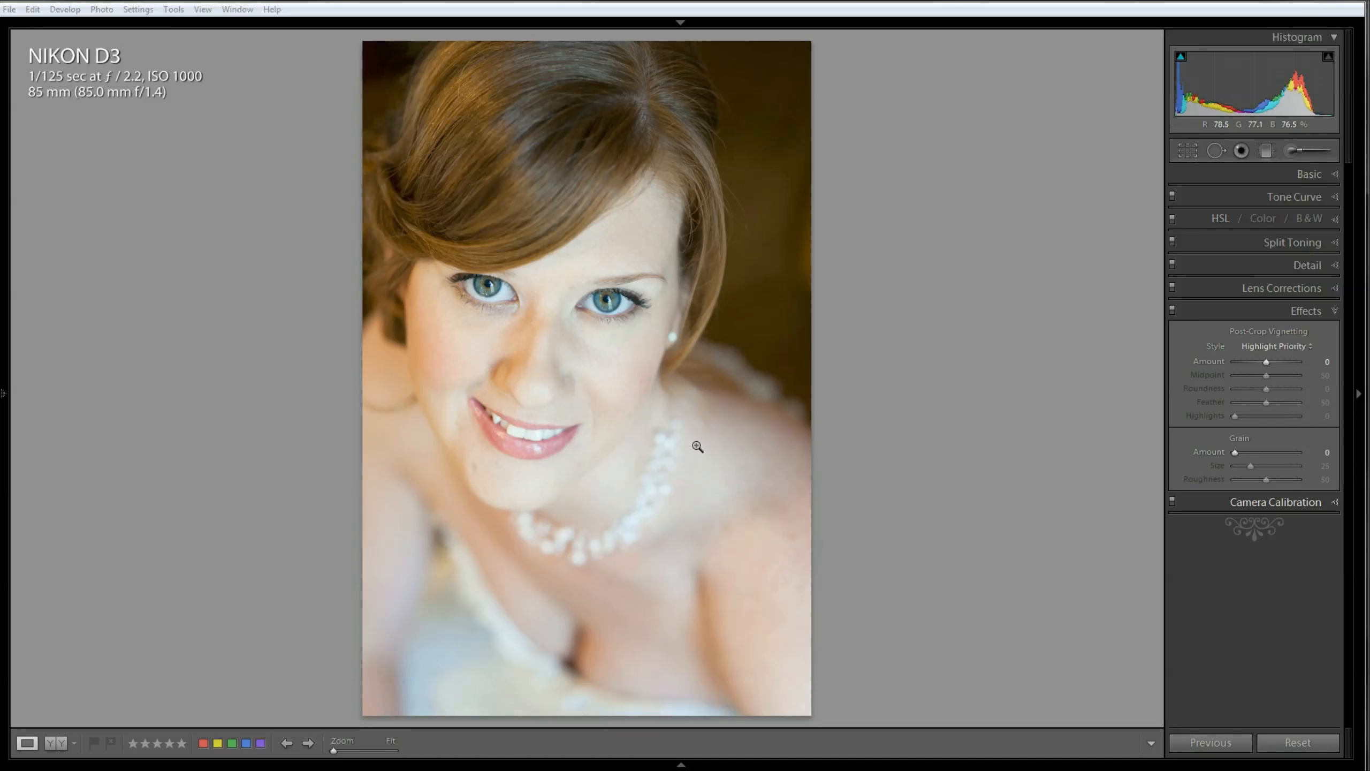
# Step: Inspect the bride's eyes up close at 1:1 magnification and return to the full portrait
pyautogui.click(617, 306)
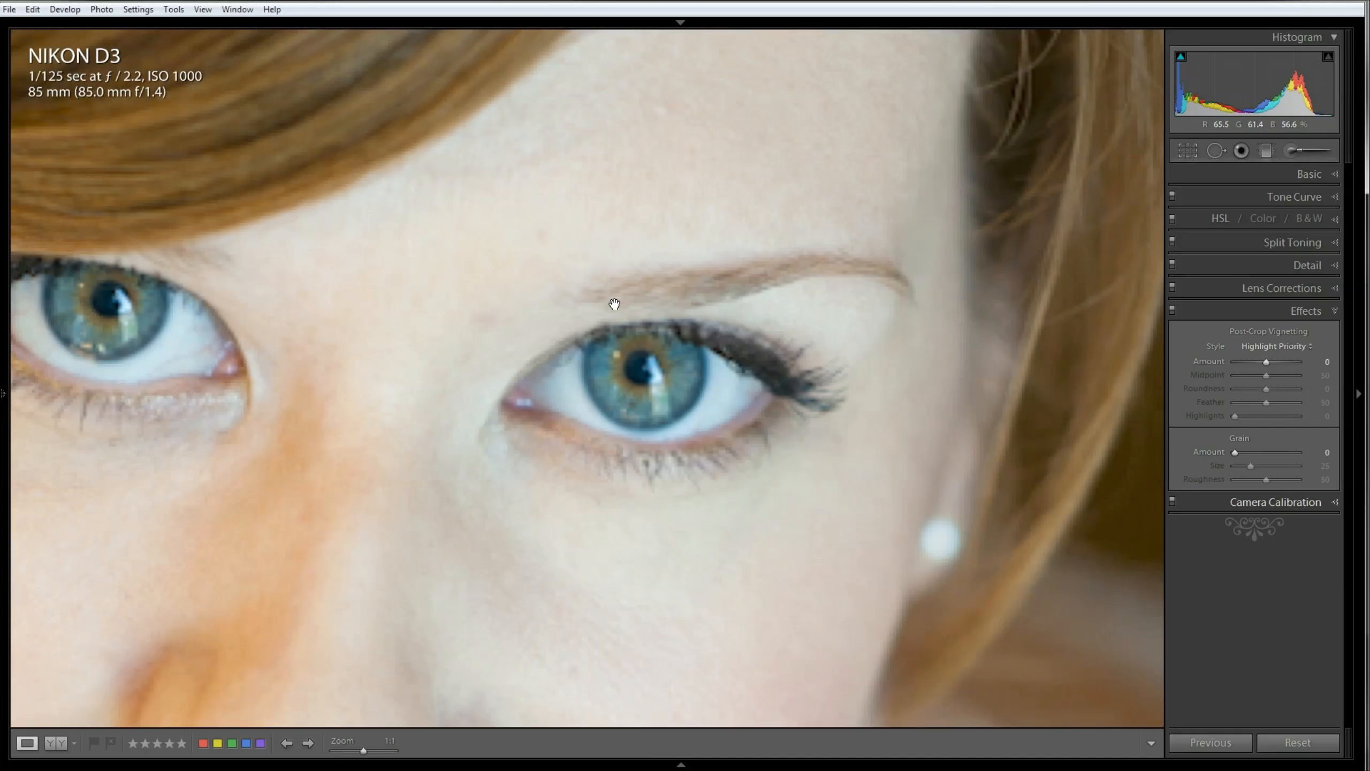
pyautogui.moveTo(135, 392); pyautogui.dragTo(488, 432)
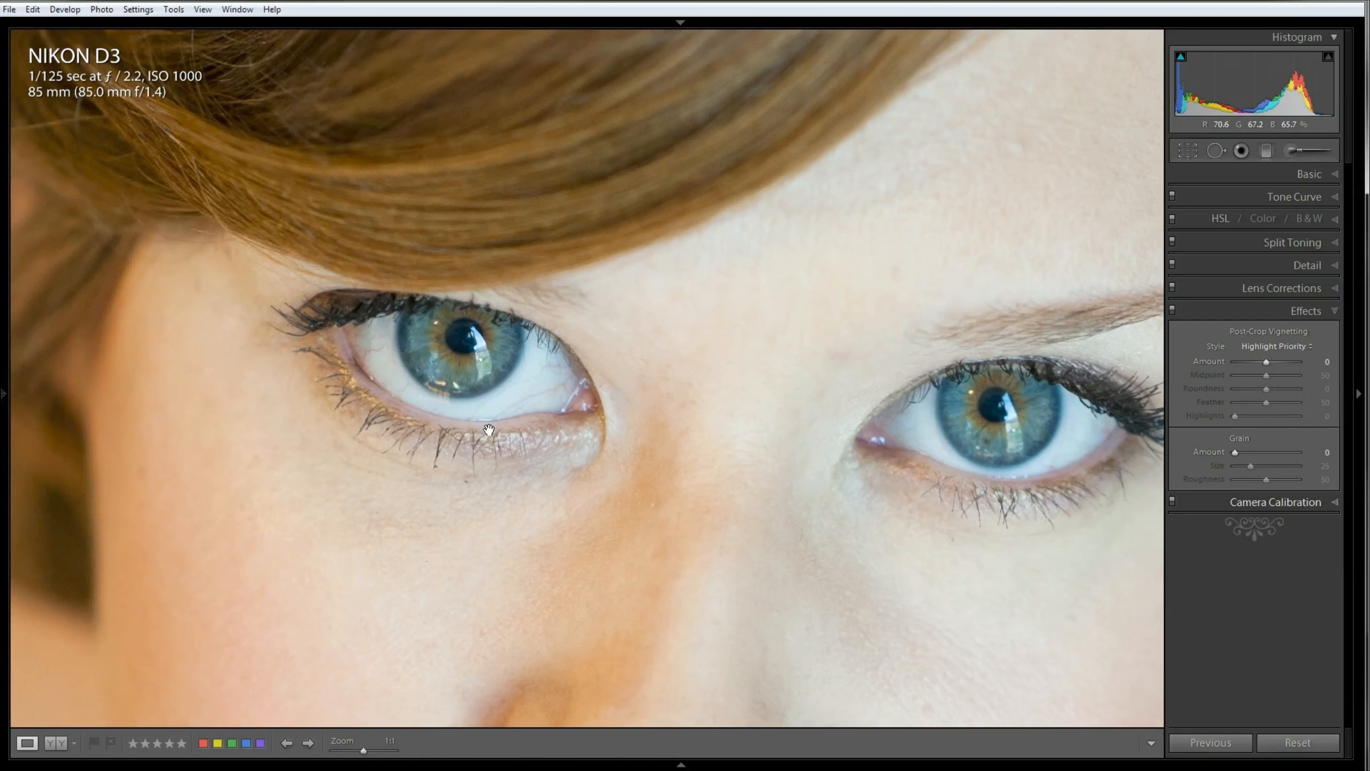
pyautogui.moveTo(770, 473); pyautogui.dragTo(731, 477)
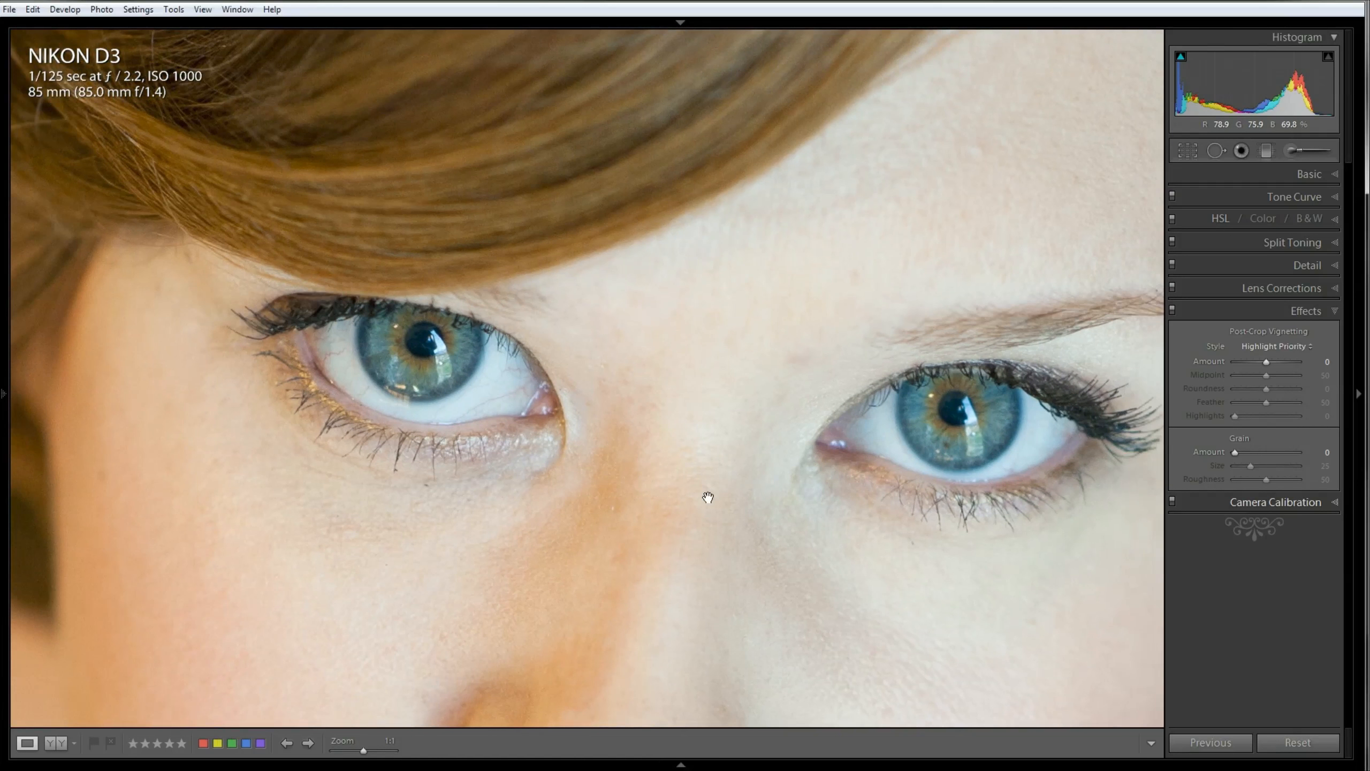
pyautogui.click(665, 470)
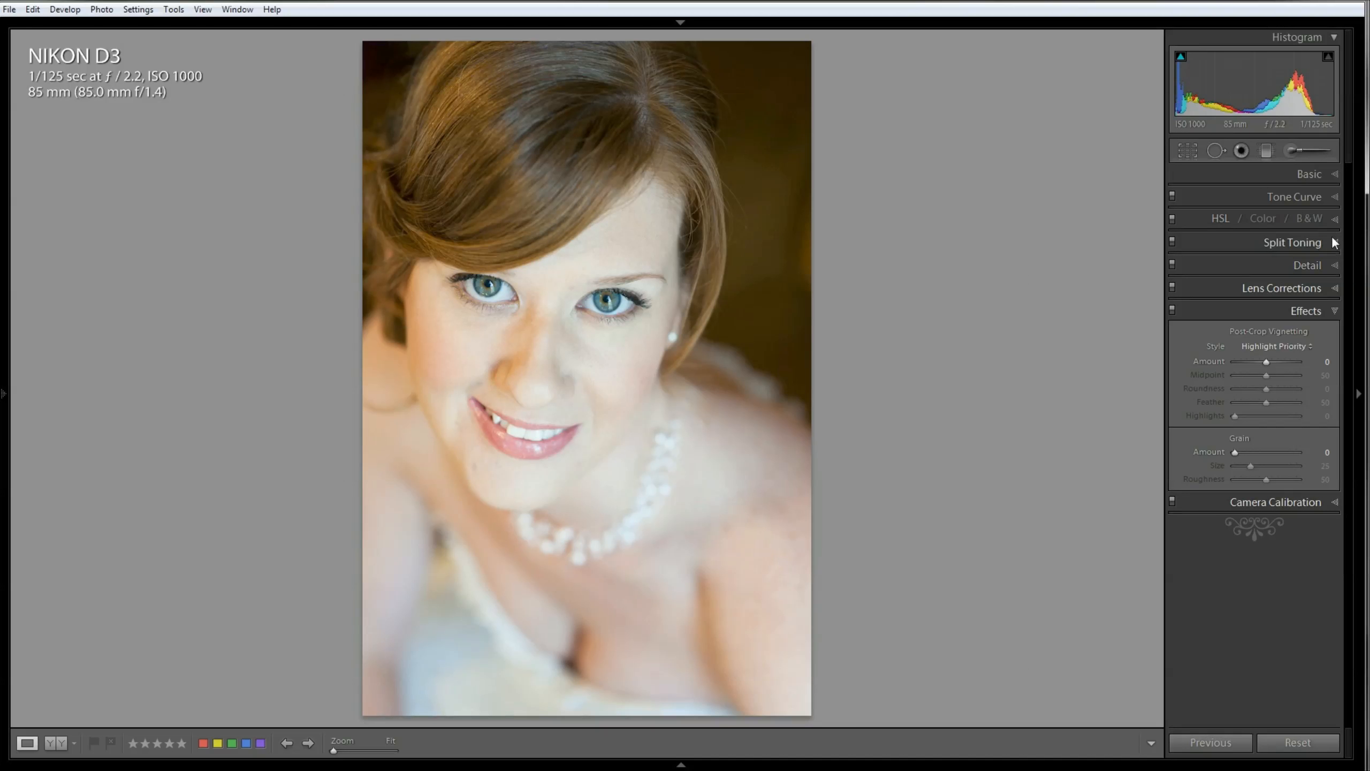
# Step: Try the Black & White treatment on the portrait and return it to Color
pyautogui.click(1332, 180)
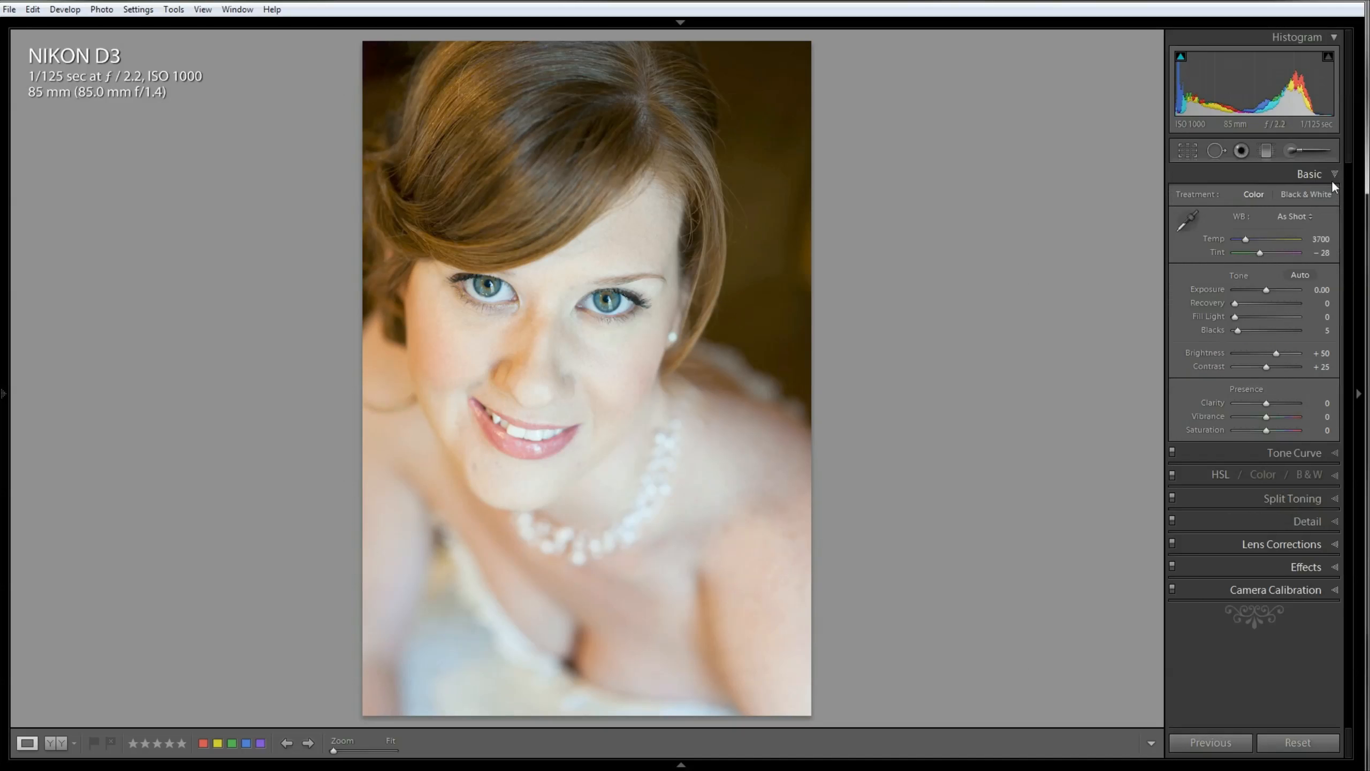
pyautogui.click(1309, 198)
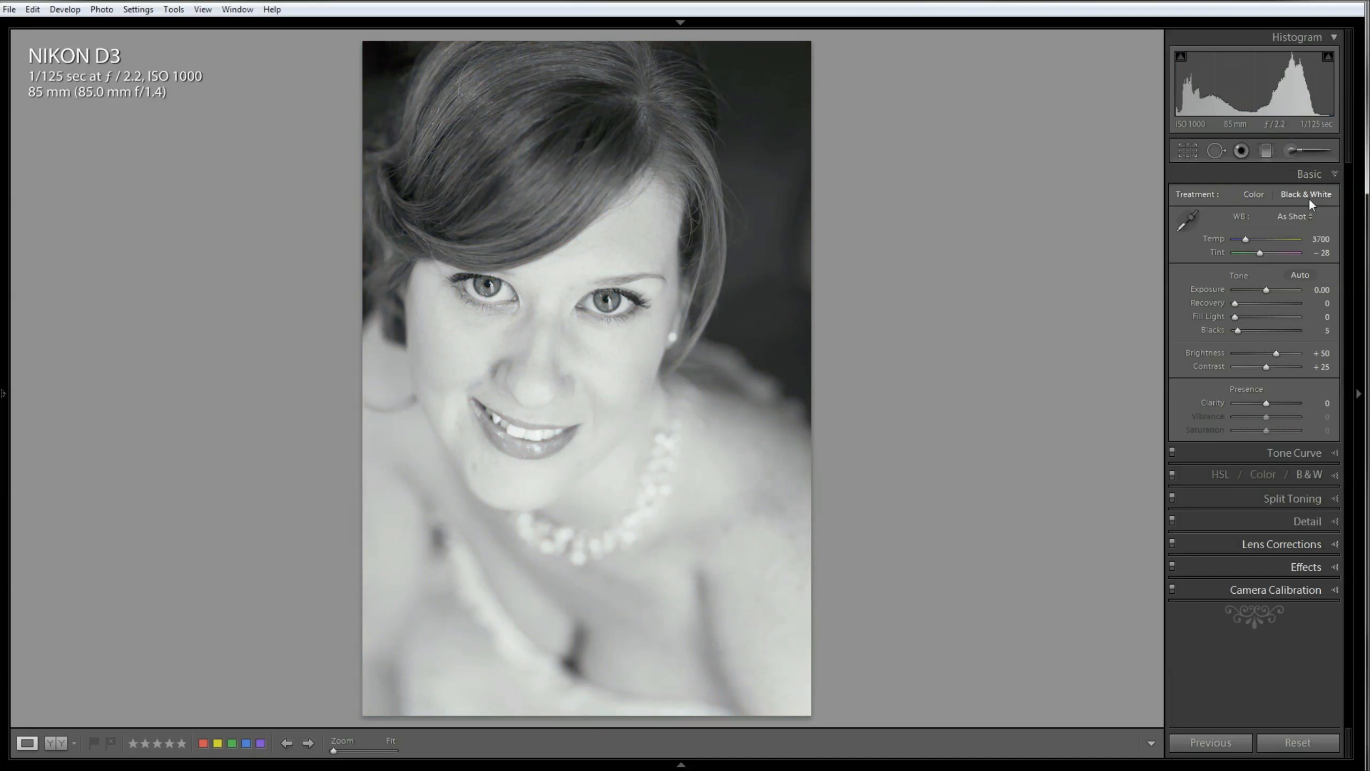
pyautogui.click(1253, 195)
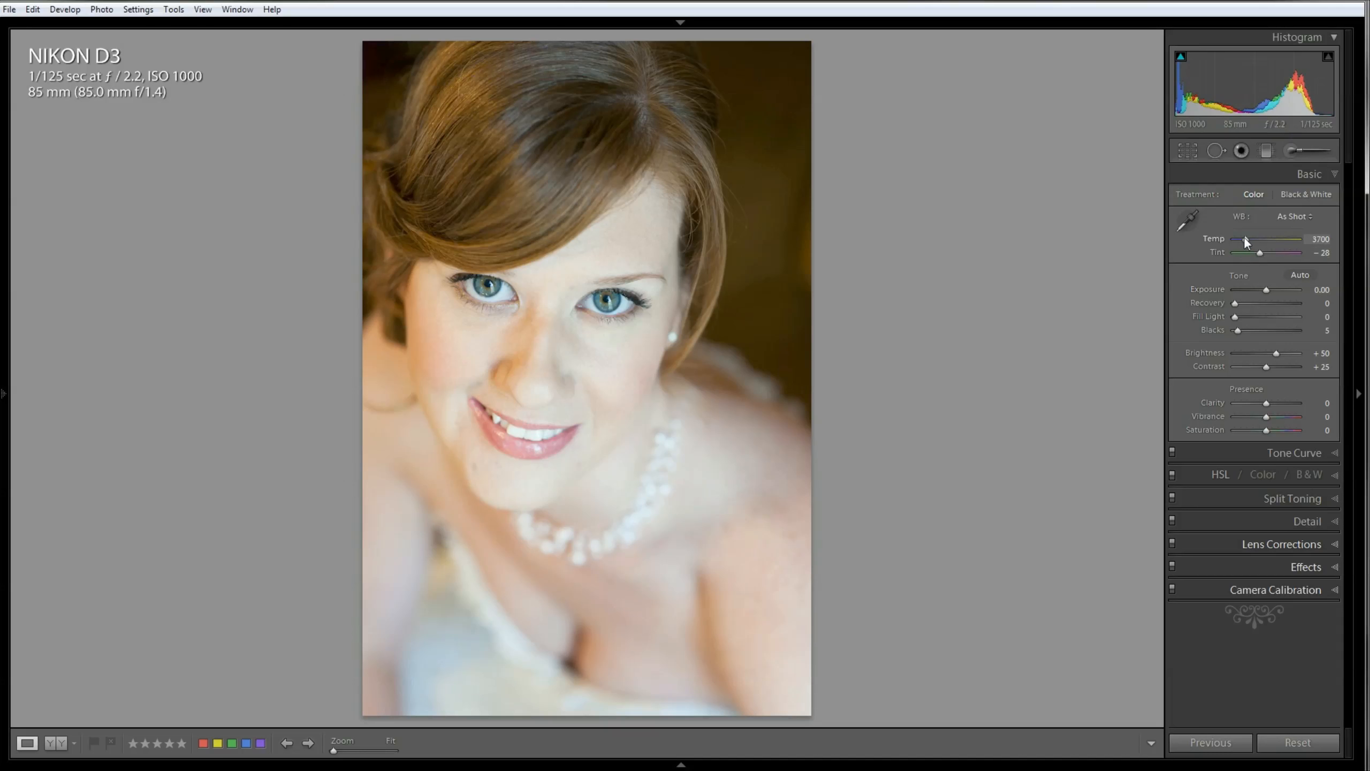
# Step: Try a white balance temperature of 4184 and the Daylight preset, undoing the preset
pyautogui.moveTo(1244, 237); pyautogui.dragTo(1247, 238)
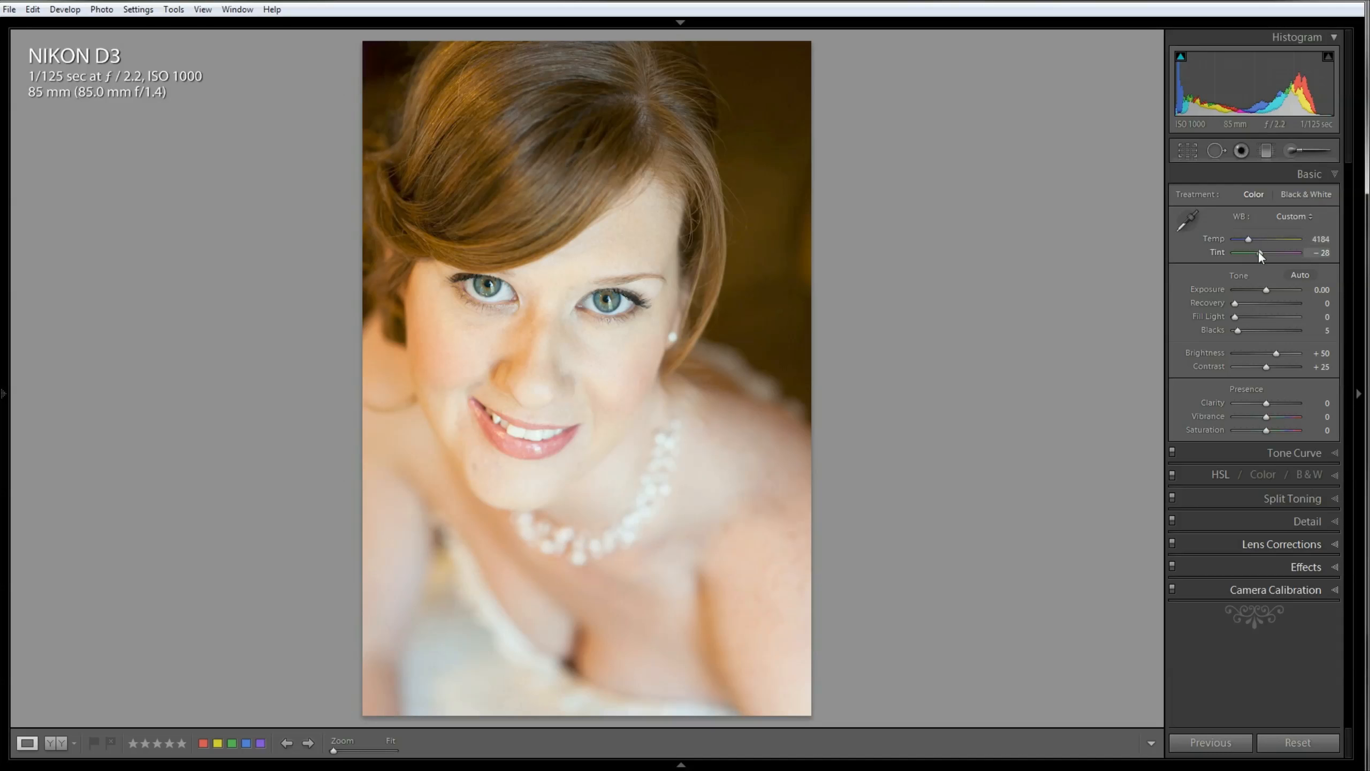
pyautogui.click(1282, 217)
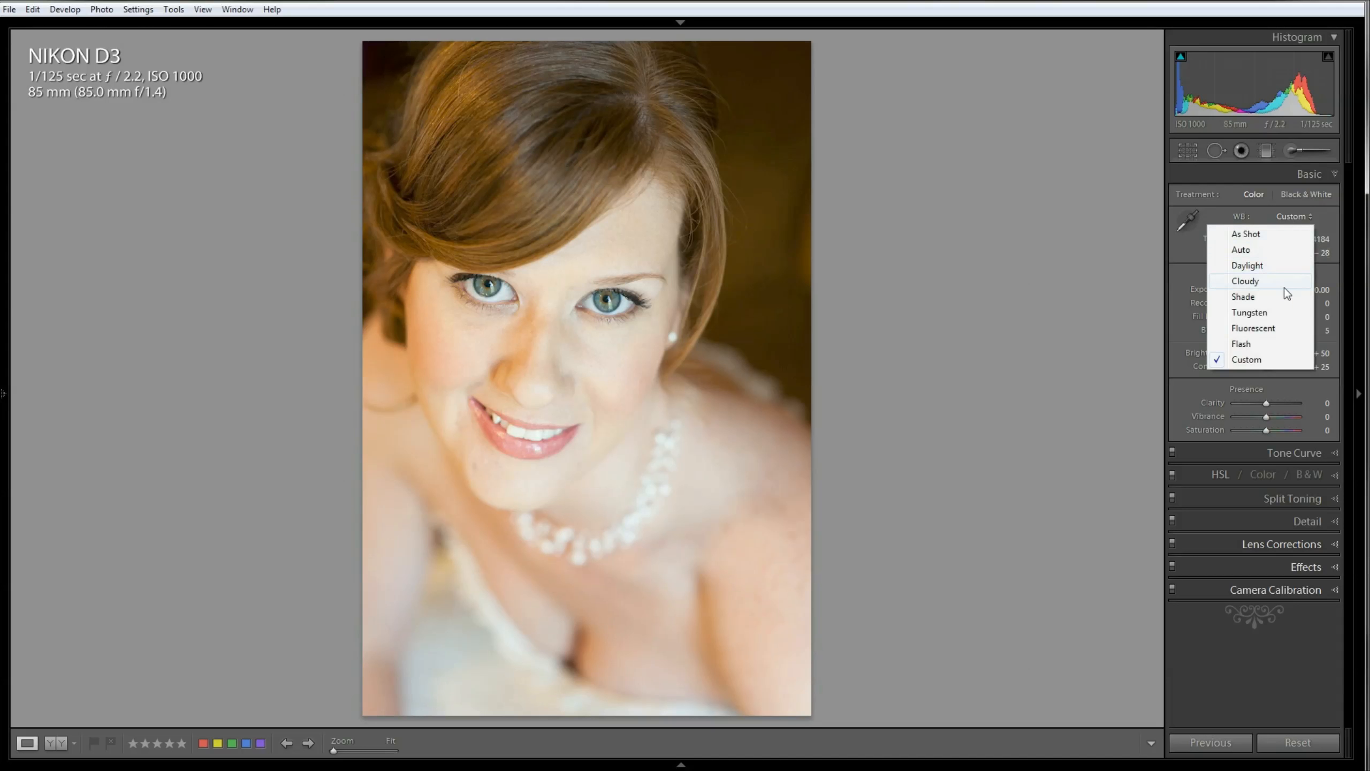
pyautogui.click(1284, 264)
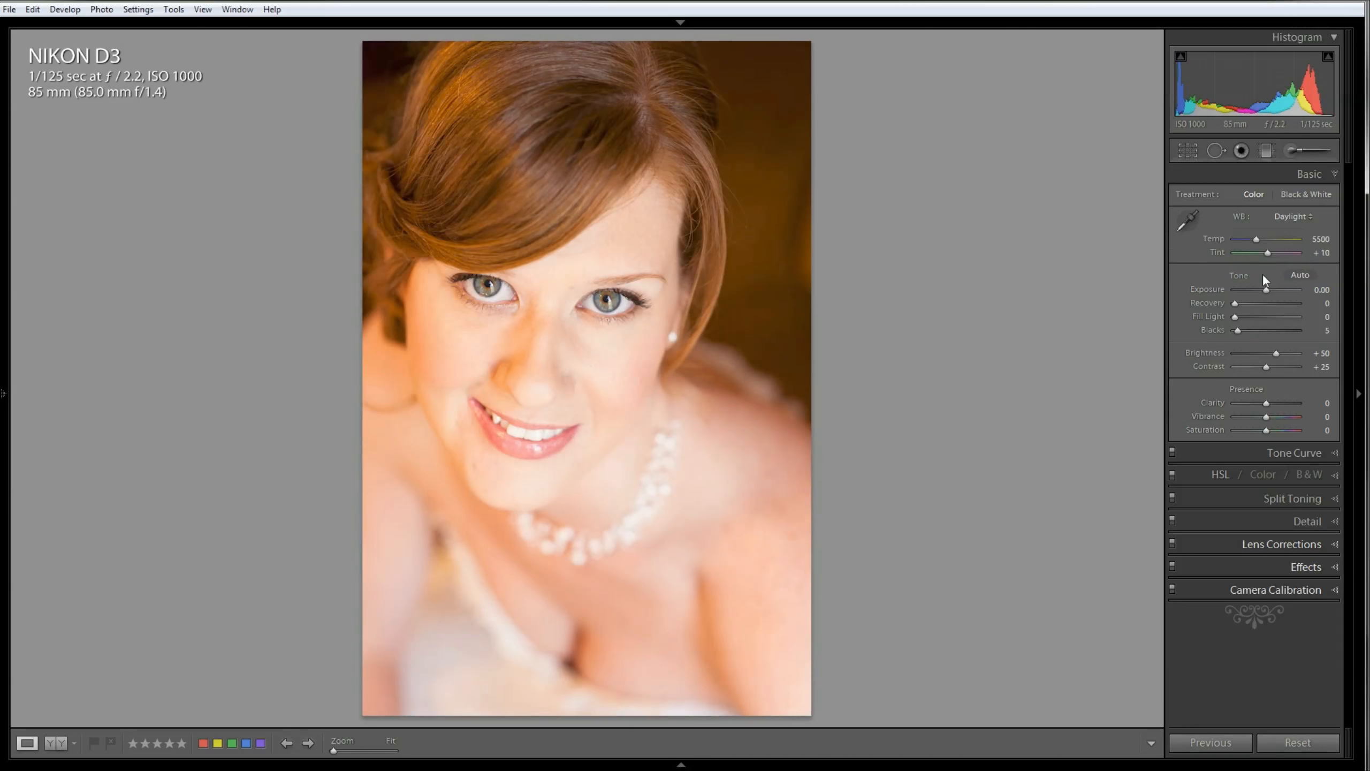
pyautogui.hotkey('ctrl', 'z')
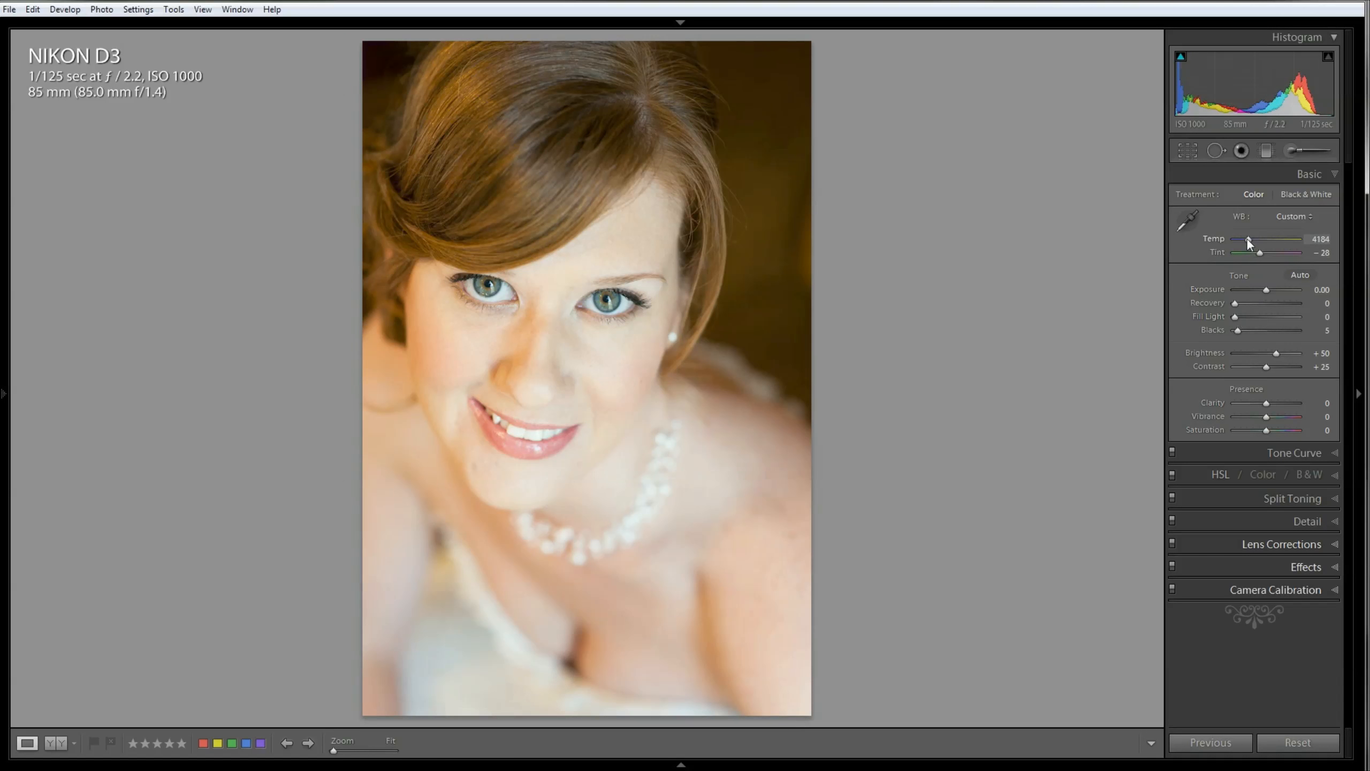
# Step: Set the white balance temperature to 4069 and undo a trial tint change to -5
pyautogui.moveTo(1248, 240); pyautogui.dragTo(1251, 240)
pyautogui.moveTo(1248, 238); pyautogui.dragTo(1247, 239)
pyautogui.moveTo(1259, 252); pyautogui.dragTo(1263, 251)
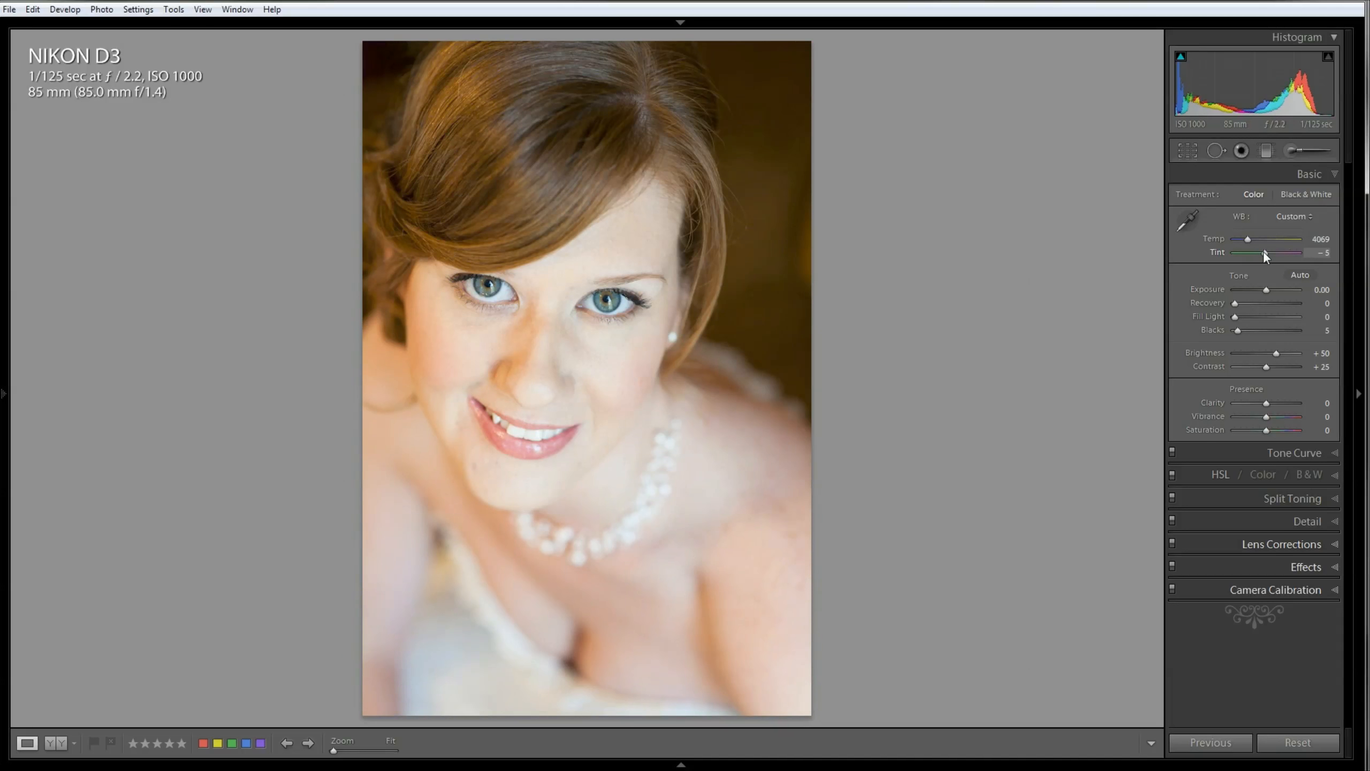
pyautogui.hotkey('ctrl', 'z')
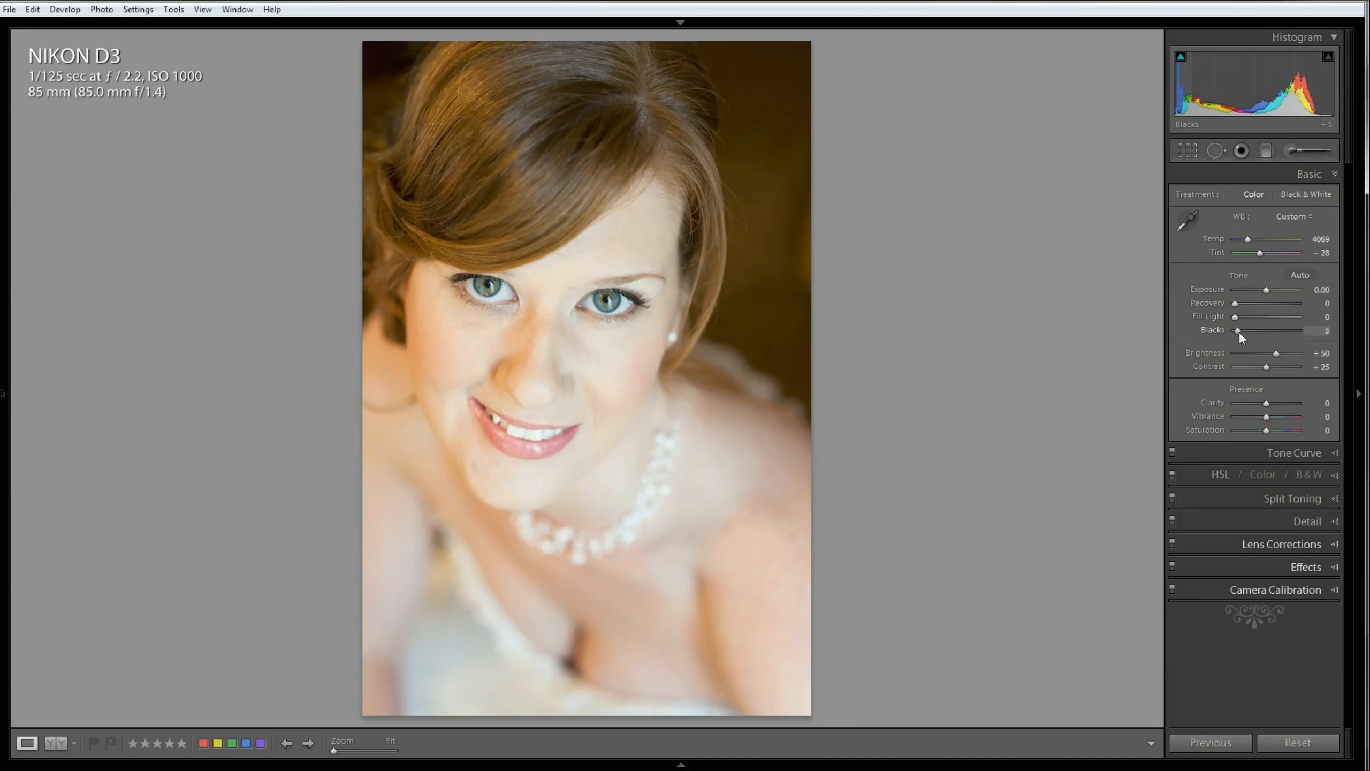
# Step: Set Blacks to 7 and Contrast to +31
pyautogui.moveTo(1241, 335); pyautogui.dragTo(1242, 335)
pyautogui.moveTo(1265, 365); pyautogui.dragTo(1266, 366)
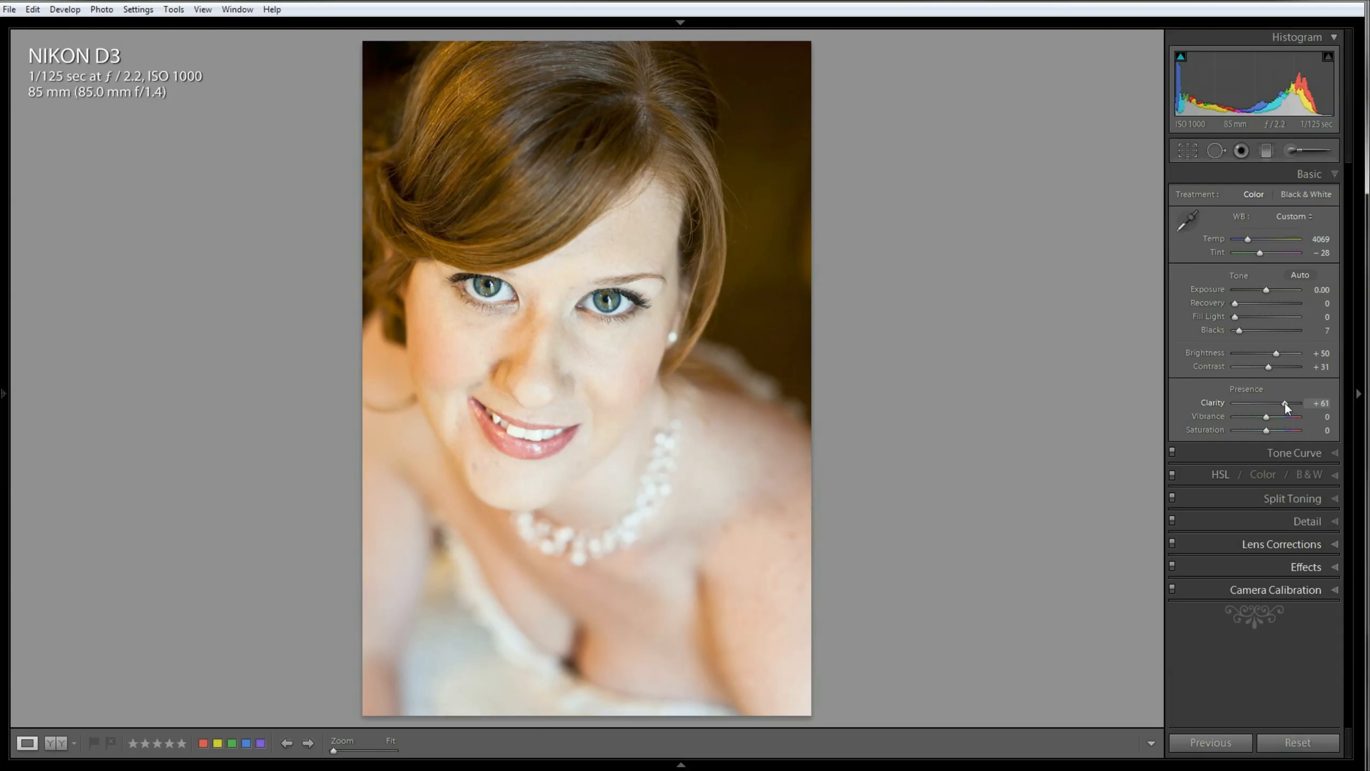
# Step: Try Clarity at +56, check its effect on the eyes at 1:1, and reset it to its default
pyautogui.doubleClick(1210, 401)
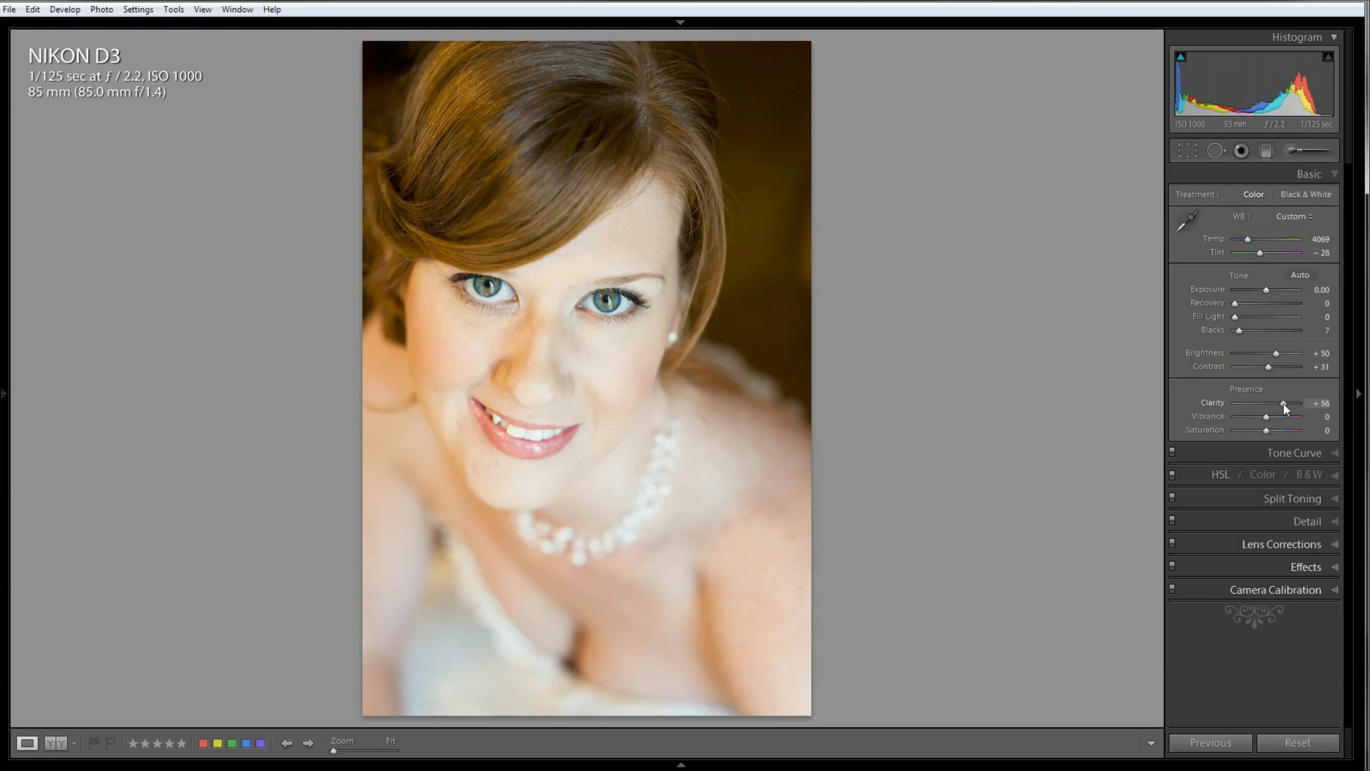
pyautogui.click(562, 309)
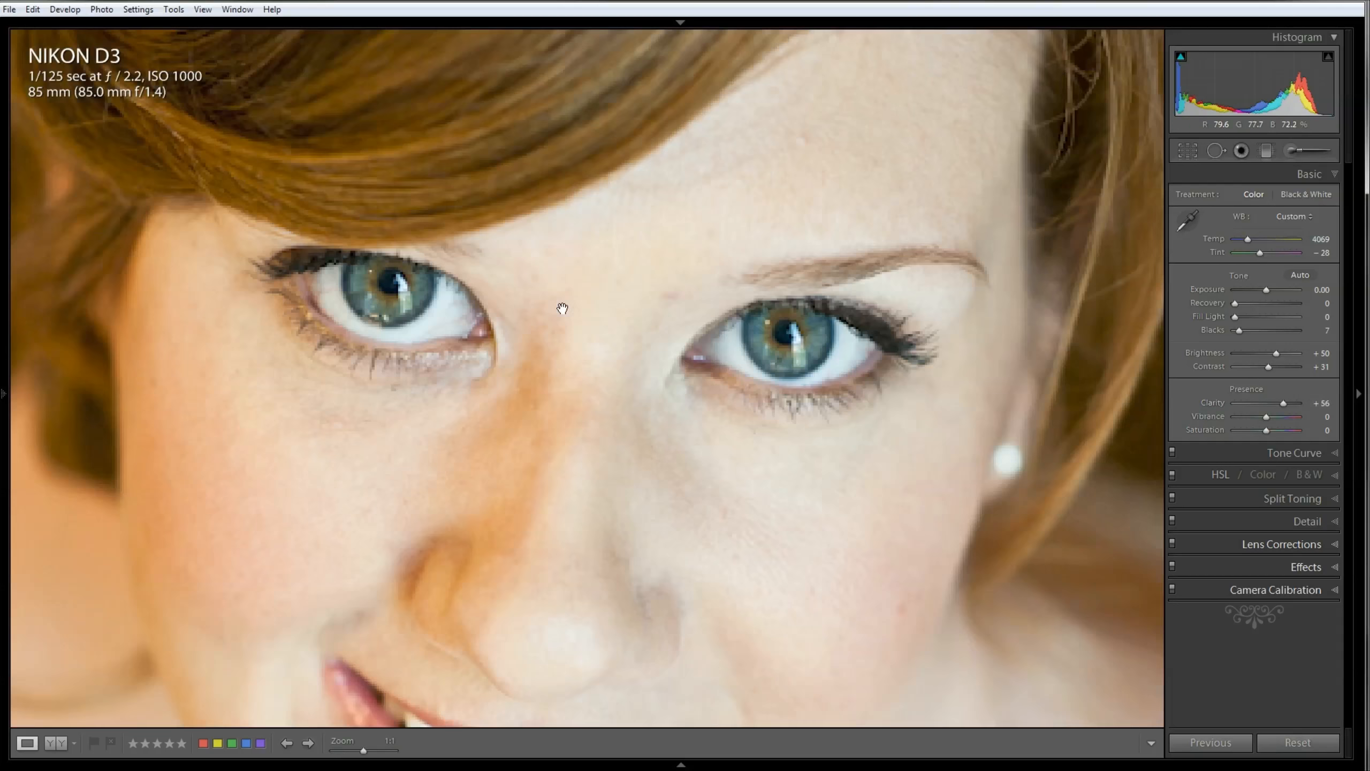
pyautogui.moveTo(591, 345); pyautogui.dragTo(673, 378)
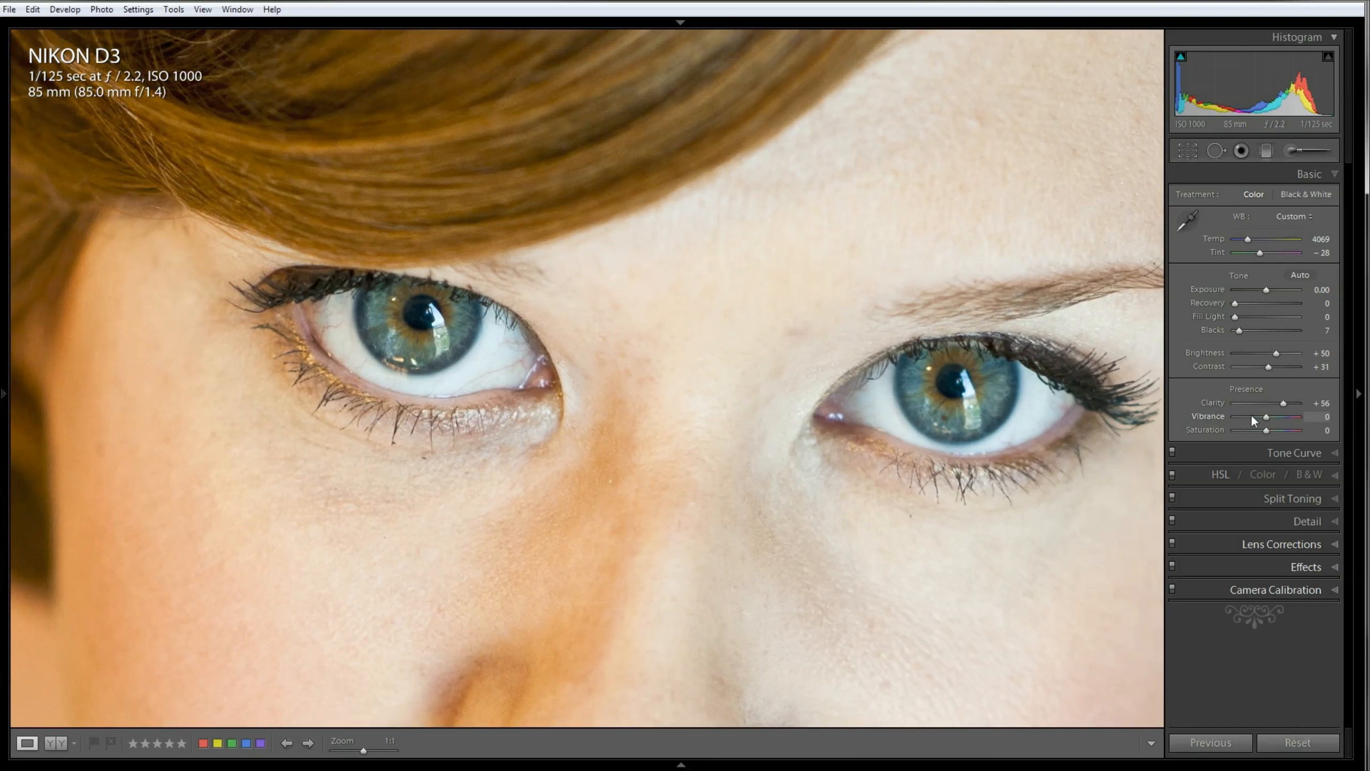
pyautogui.doubleClick(1211, 402)
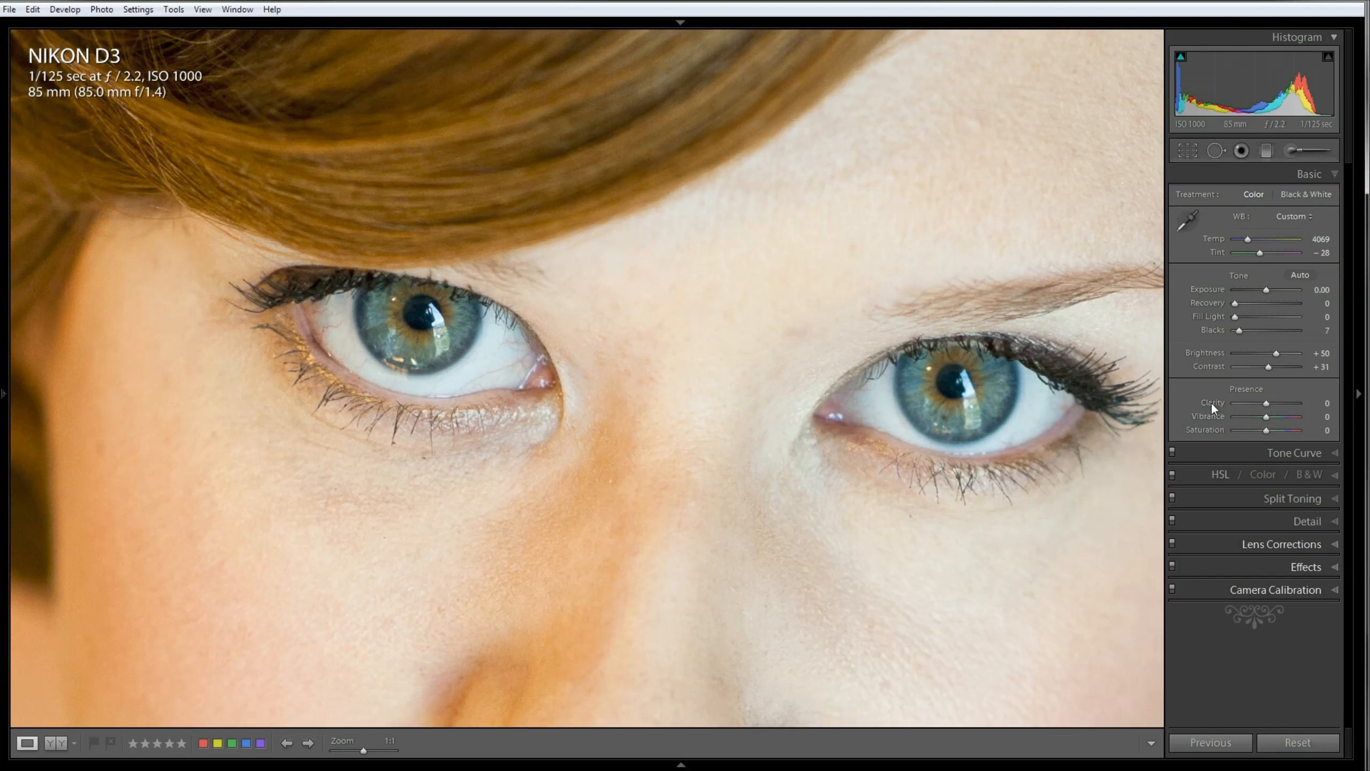
# Step: Set Clarity to +43 while viewing the eyes up close and return to the full portrait
pyautogui.click(1281, 403)
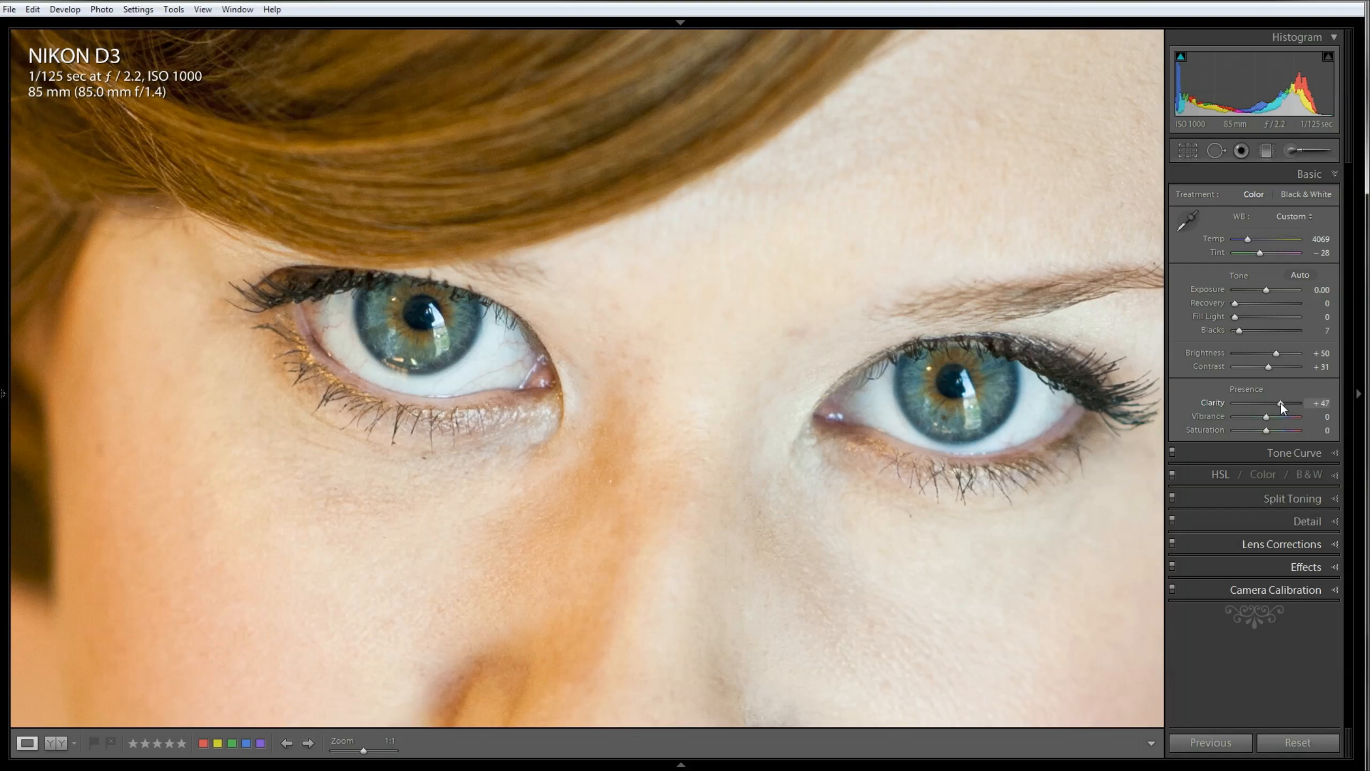
pyautogui.moveTo(1281, 401); pyautogui.dragTo(1279, 403)
pyautogui.click(912, 444)
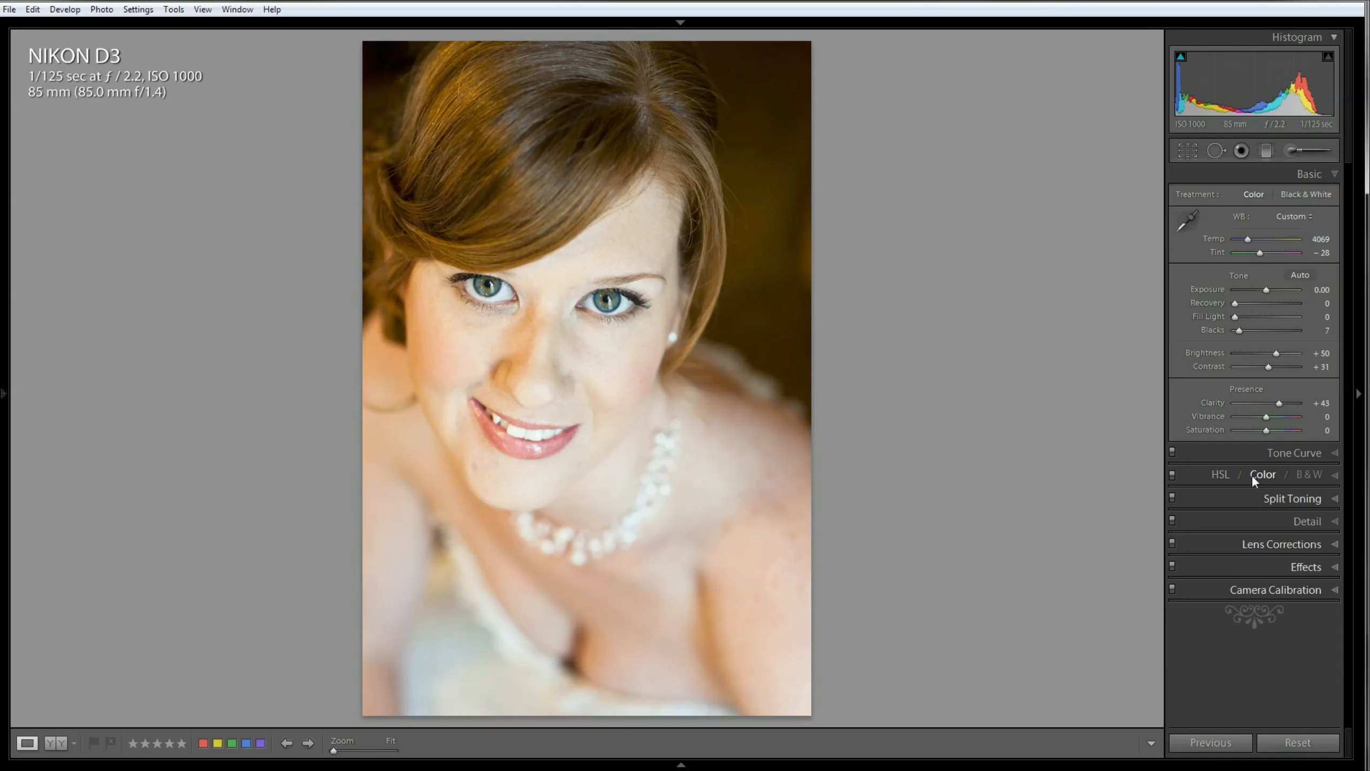
# Step: Review the Tone Curve, Split Toning, Detail, Lens Corrections and Effects settings, with the detail preview placed on the iris
pyautogui.click(1336, 453)
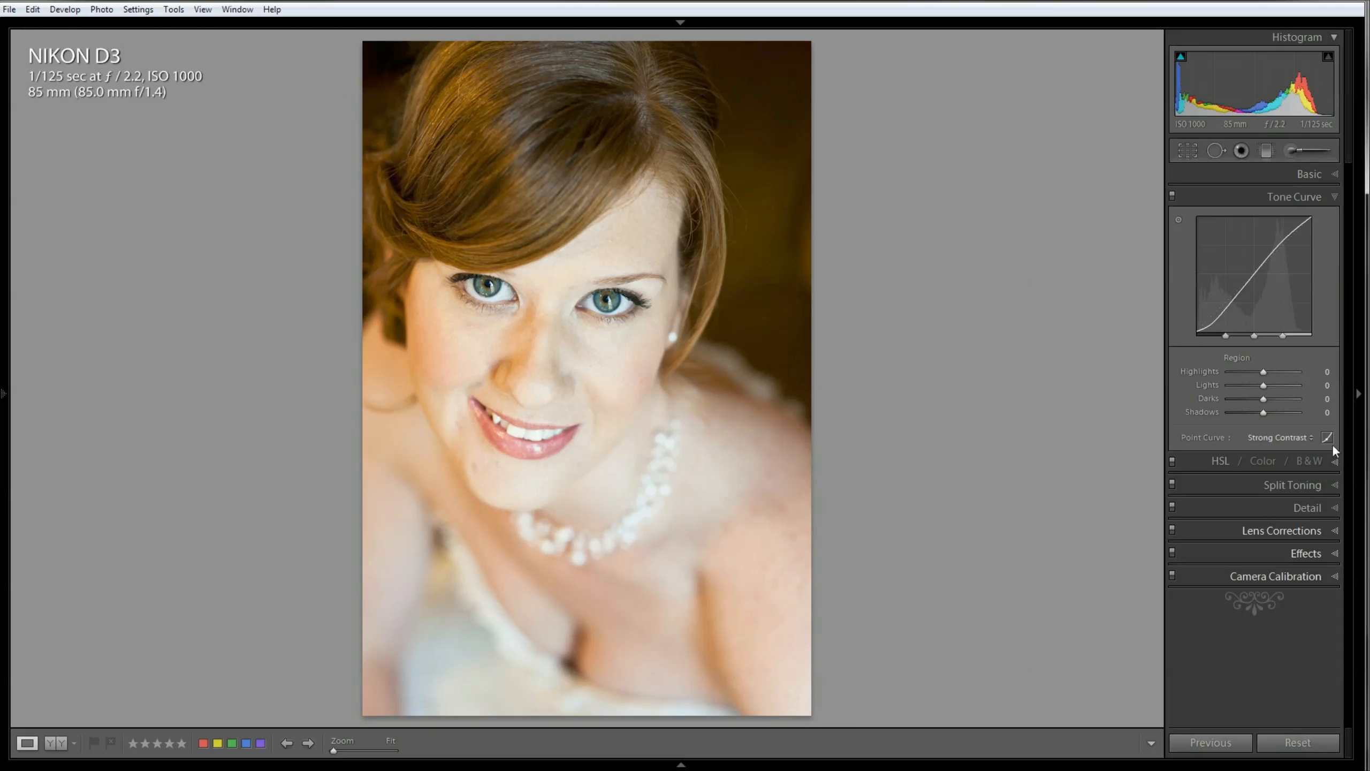
pyautogui.click(1333, 484)
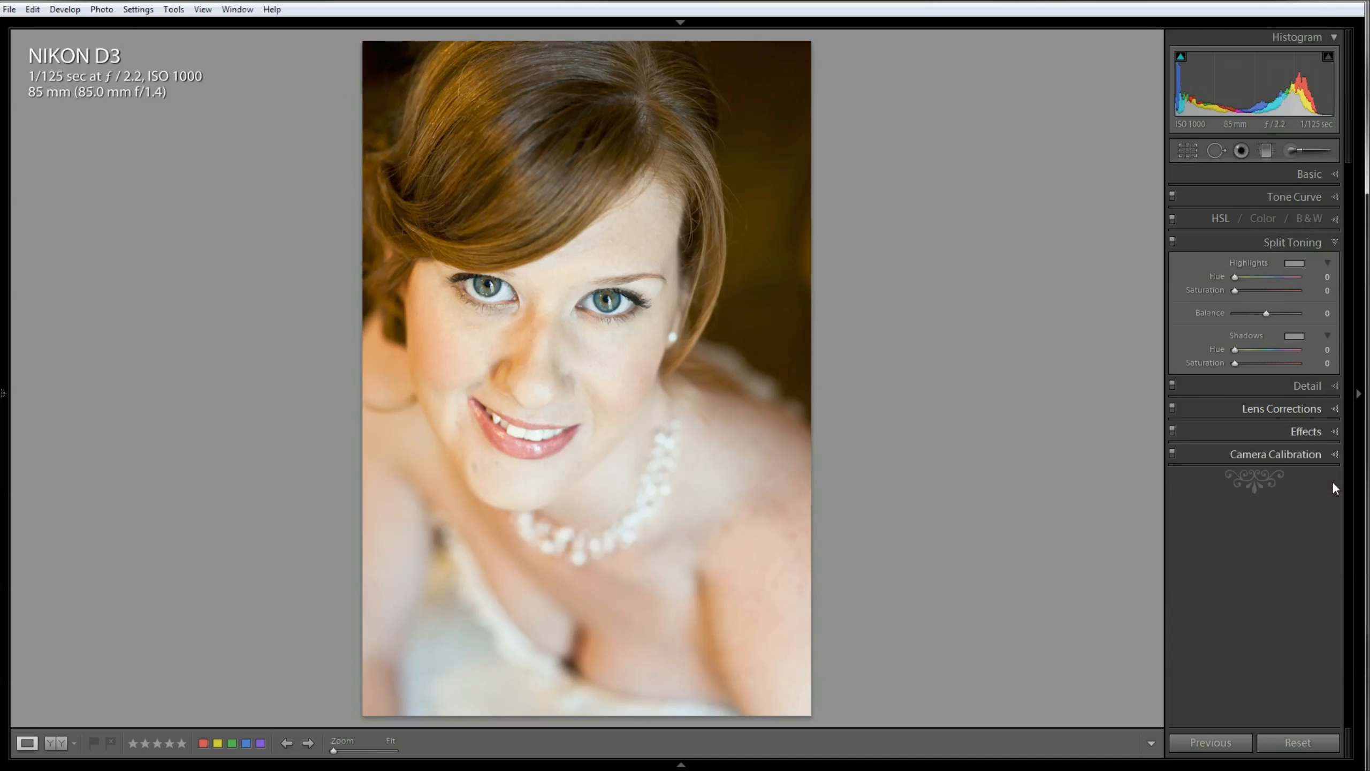
pyautogui.click(1336, 387)
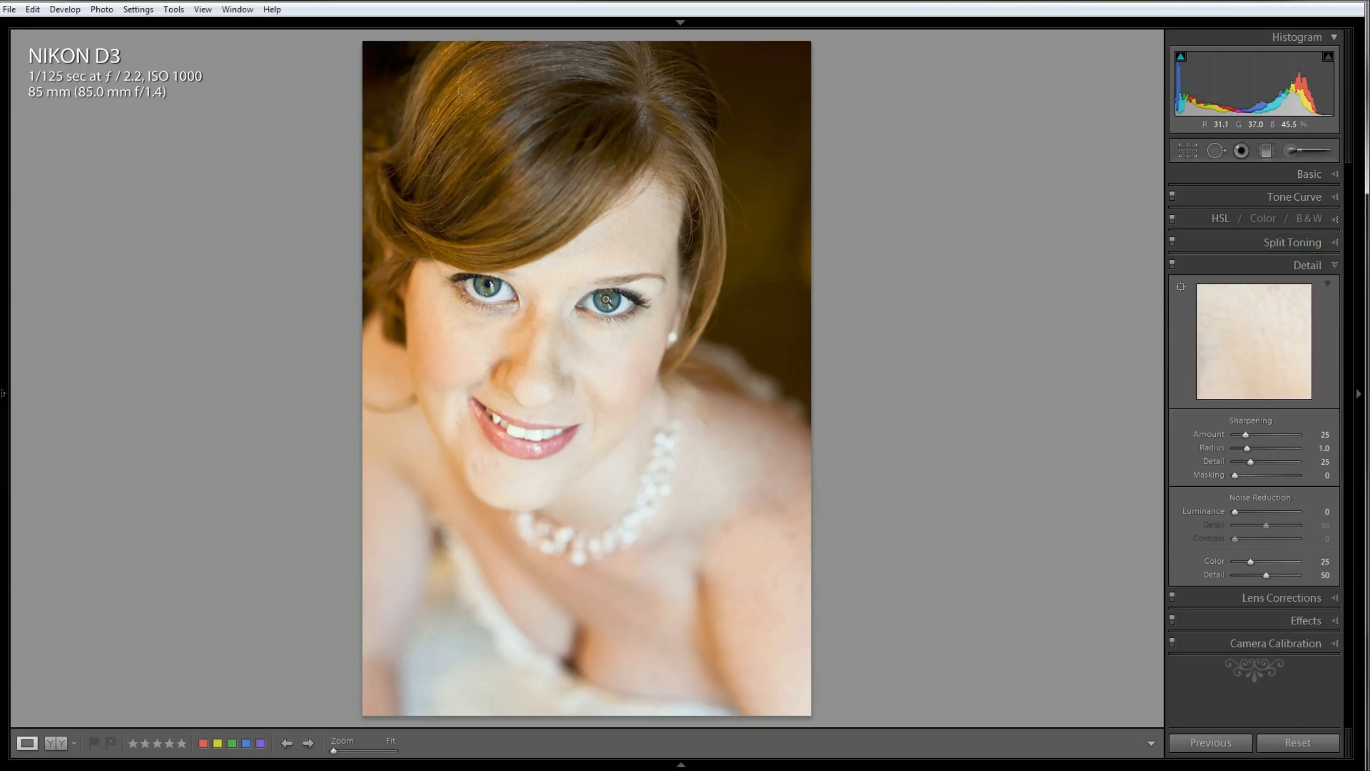
pyautogui.click(1180, 288)
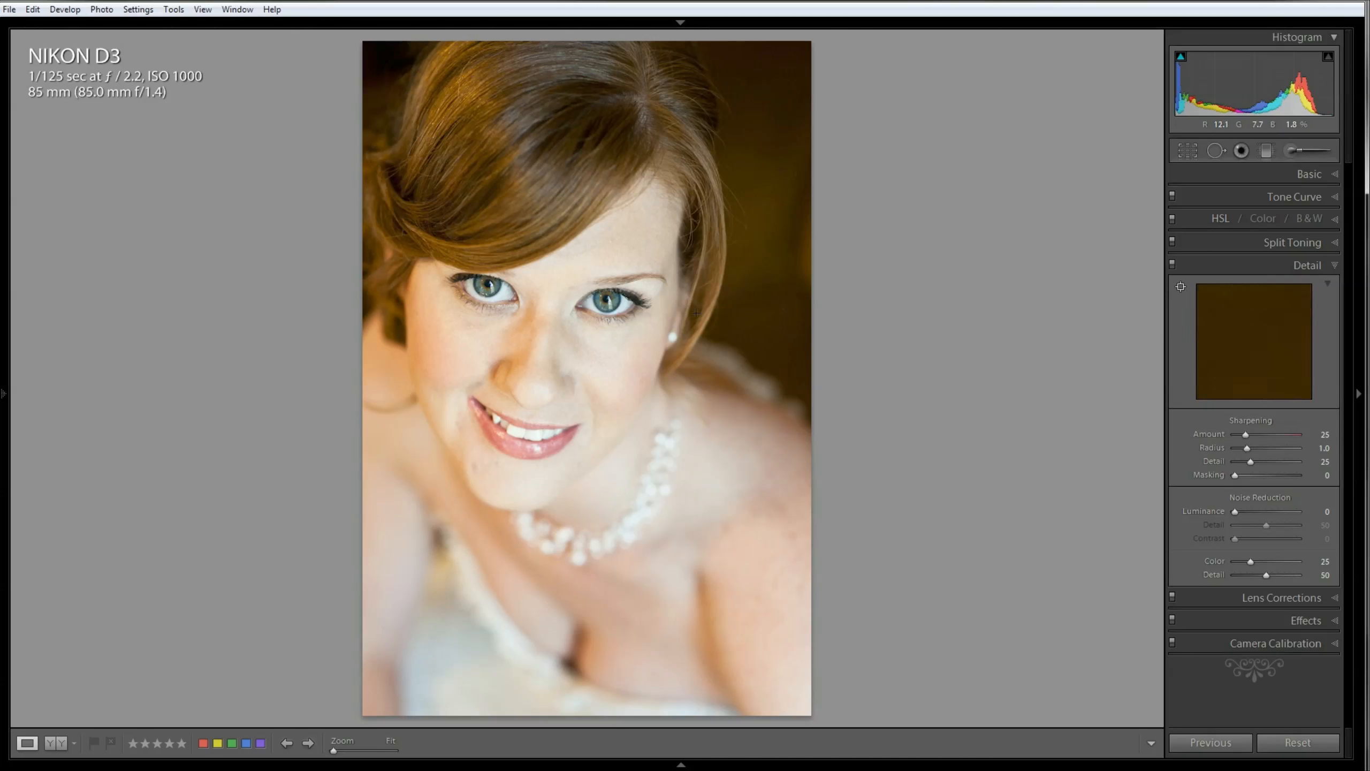
pyautogui.click(608, 302)
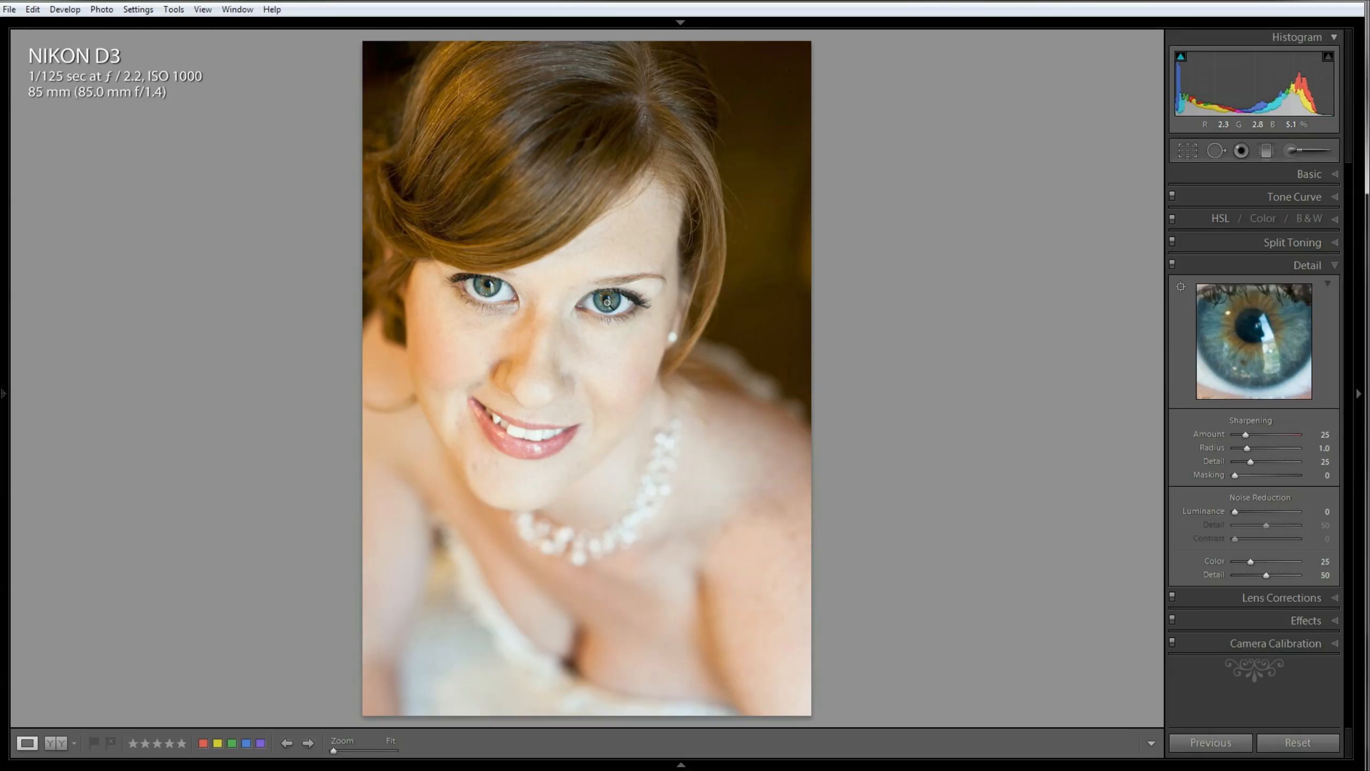
pyautogui.click(1292, 598)
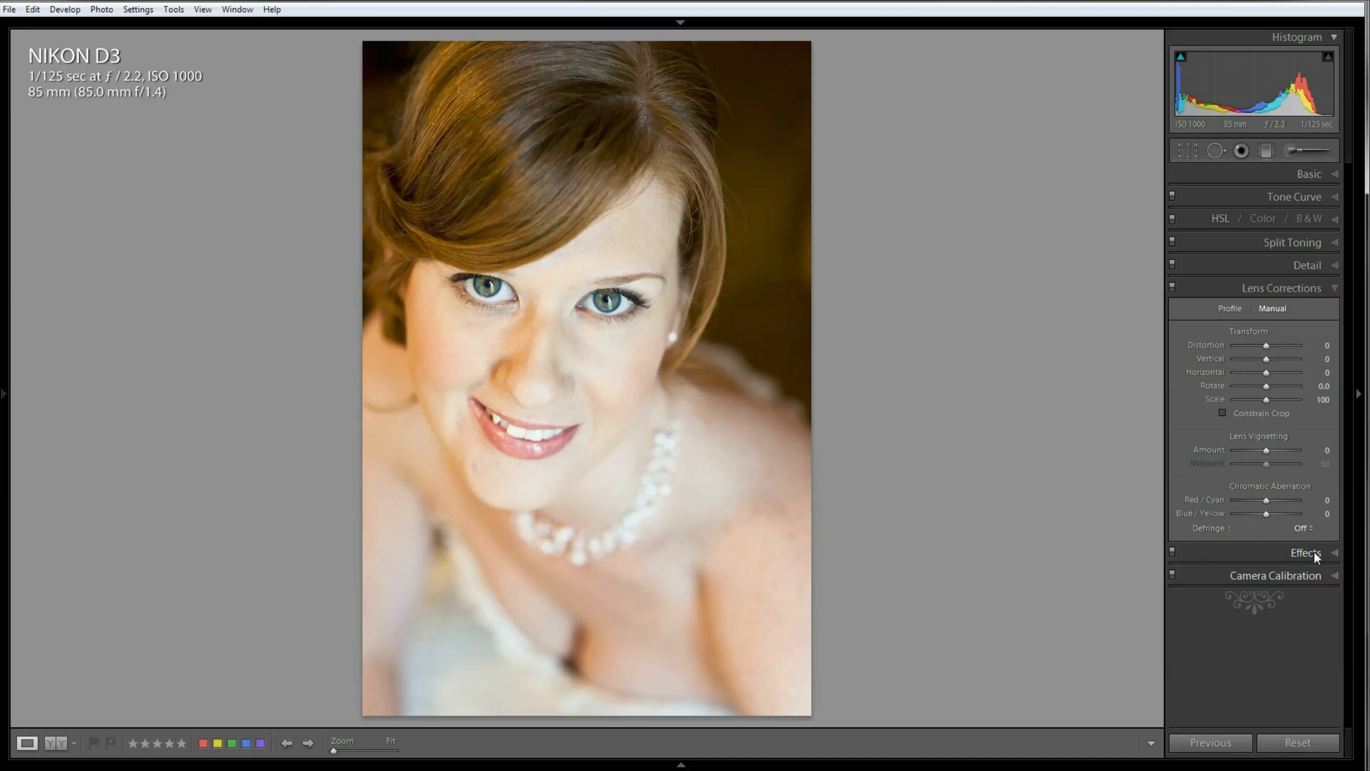
pyautogui.click(1314, 552)
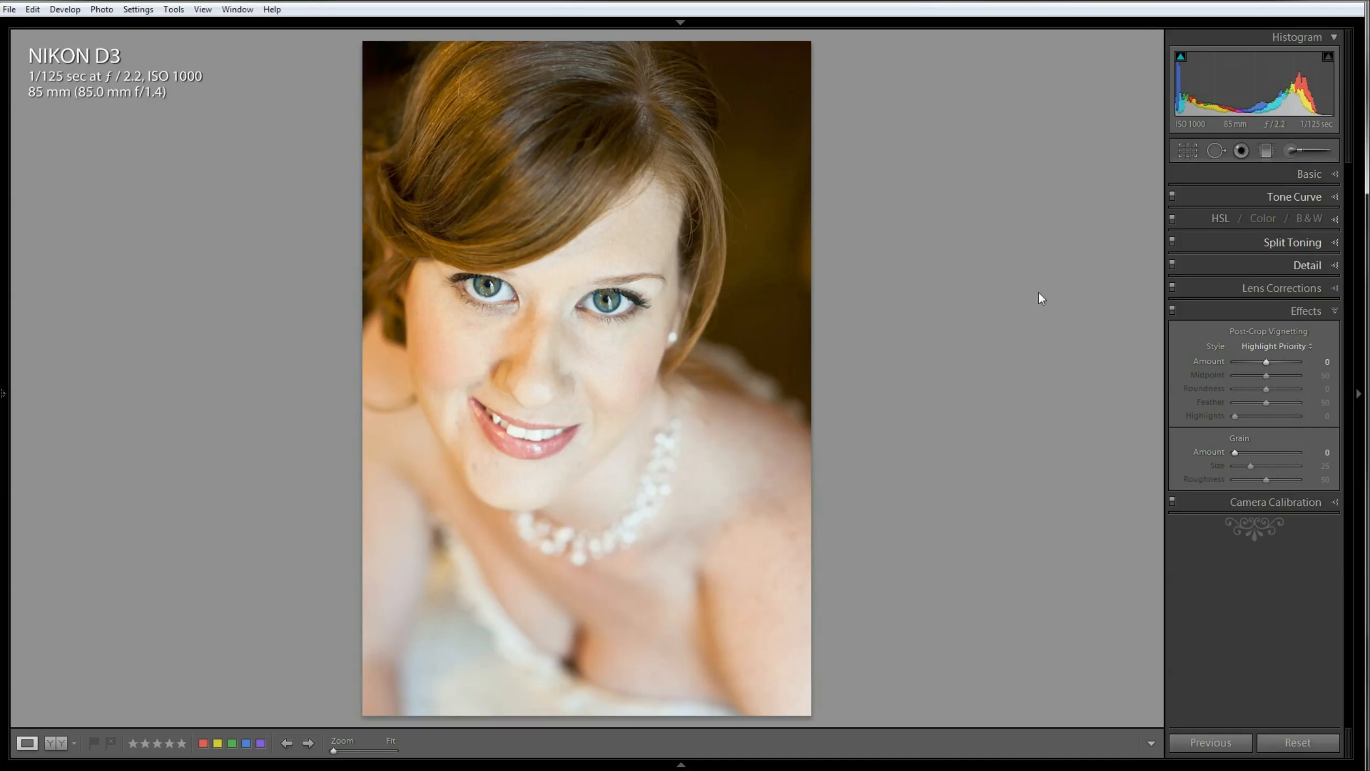
# Step: Heal the three skin blemishes on the chin and below the mouth with Spot Removal at about size 53
pyautogui.click(472, 472)
pyautogui.moveTo(730, 307); pyautogui.dragTo(713, 385)
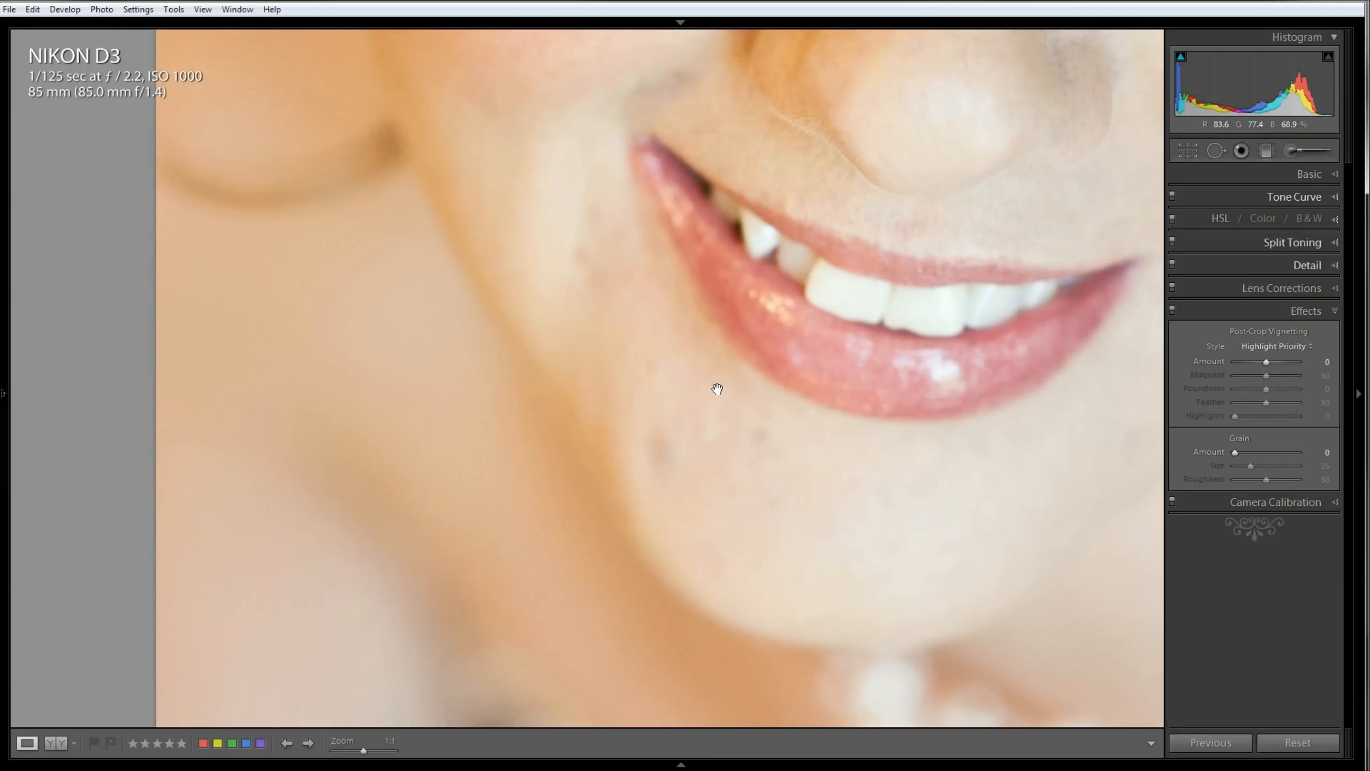
pyautogui.click(1226, 152)
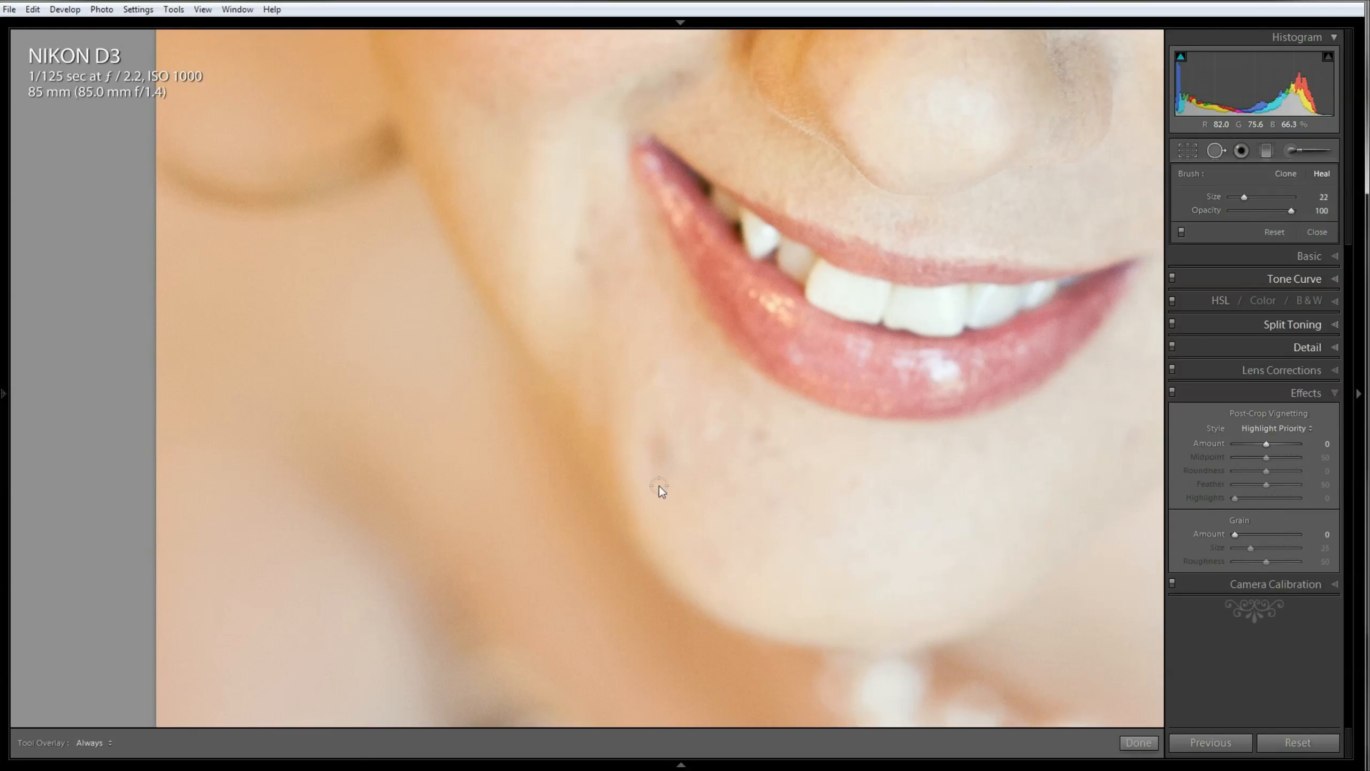
pyautogui.scroll(5, 659, 474)
pyautogui.click(660, 456)
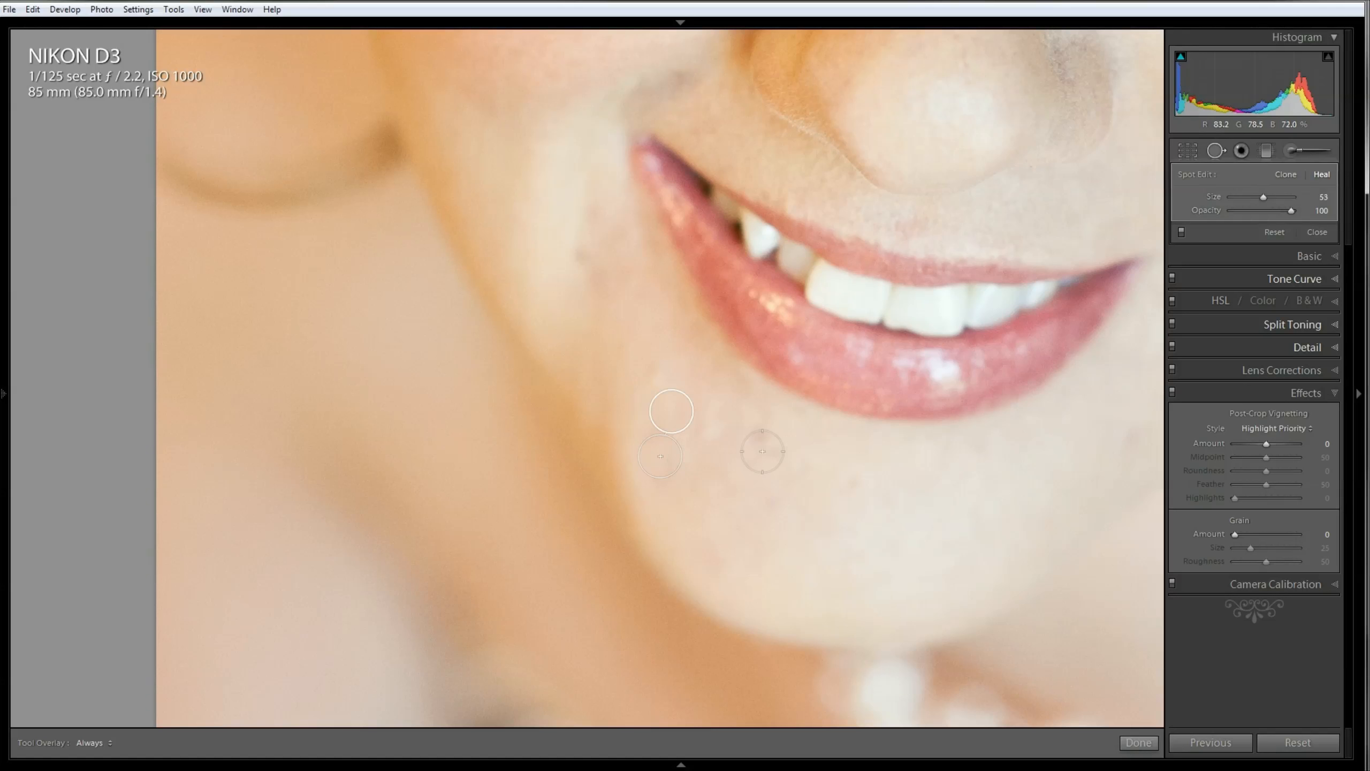
pyautogui.click(770, 436)
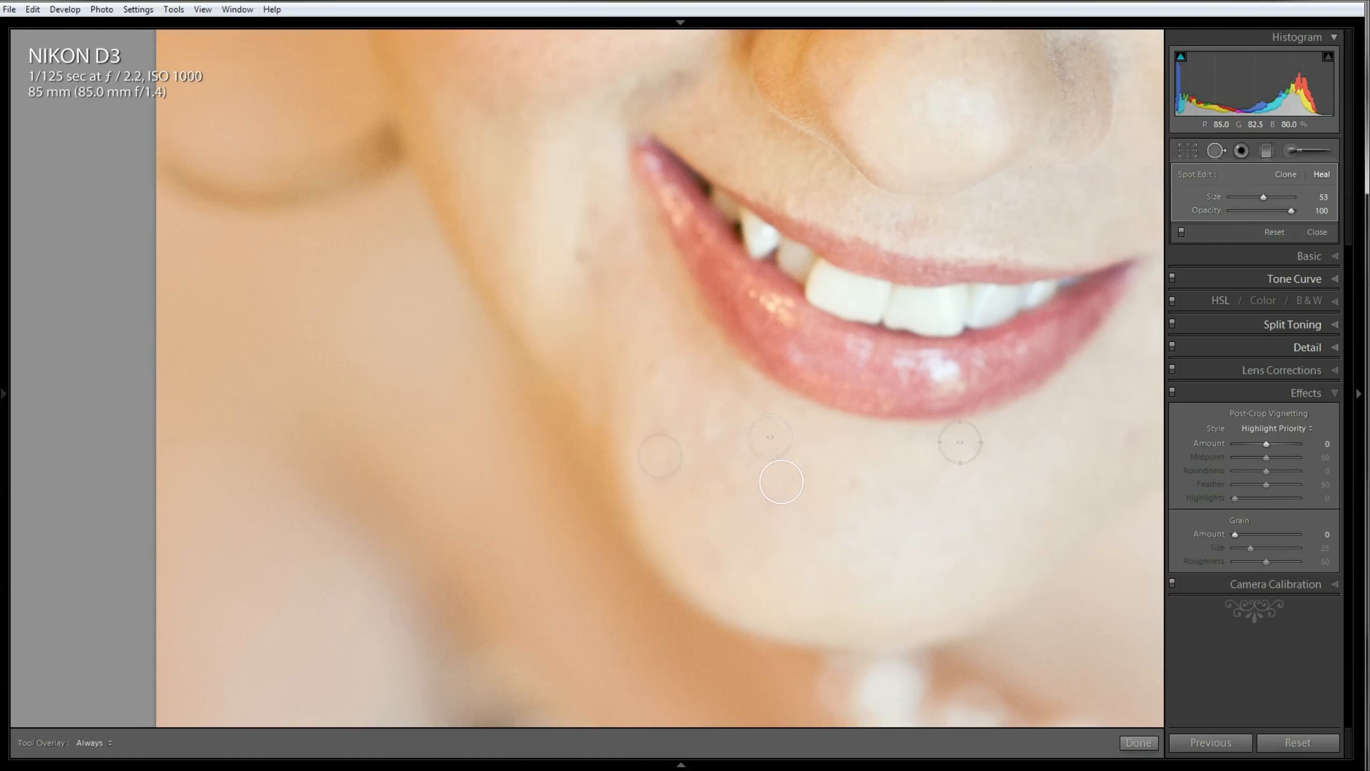
pyautogui.click(1126, 441)
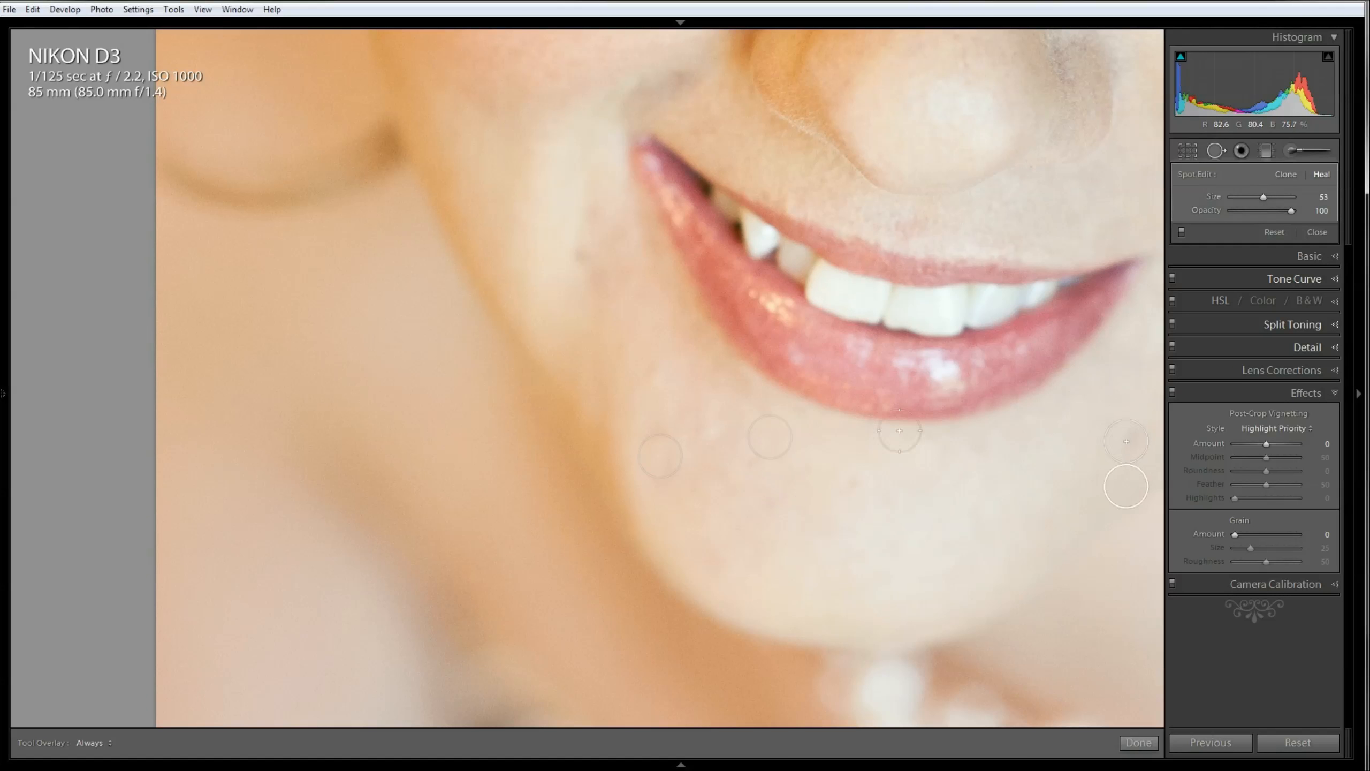
# Step: Heal the blemish beside the corner of the mouth with a size 75 spot, sampling the clean skin just below it
pyautogui.scroll(6, 594, 267)
pyautogui.click(594, 267)
pyautogui.moveTo(594, 208)
pyautogui.mouseDown()
pyautogui.moveTo(542, 230)
pyautogui.moveTo(642, 307)
pyautogui.moveTo(617, 331)
pyautogui.mouseUp()
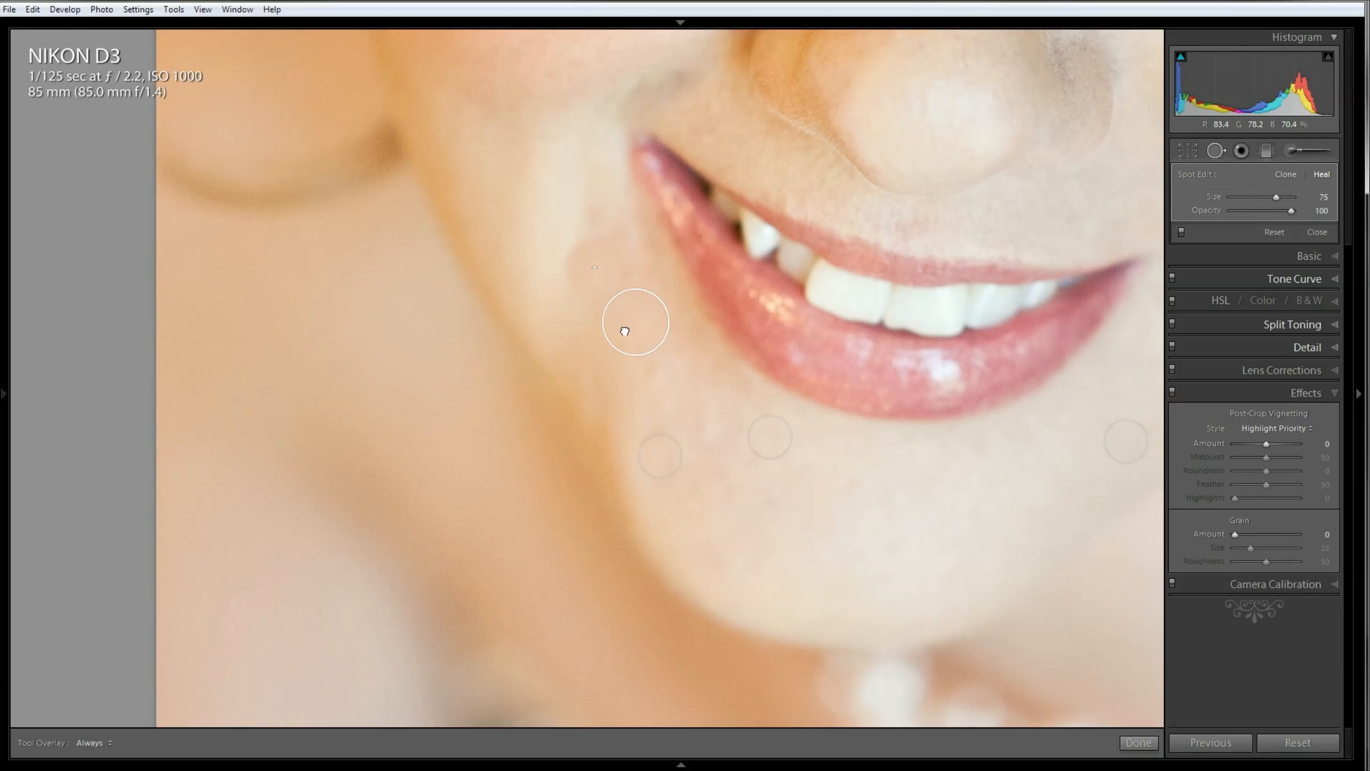
# Step: Try Clone on the spot beside the mouth, return it to Heal, and finish spot removal with its source shifted slightly lower
pyautogui.click(1286, 178)
pyautogui.click(1322, 174)
pyautogui.moveTo(646, 327); pyautogui.dragTo(642, 333)
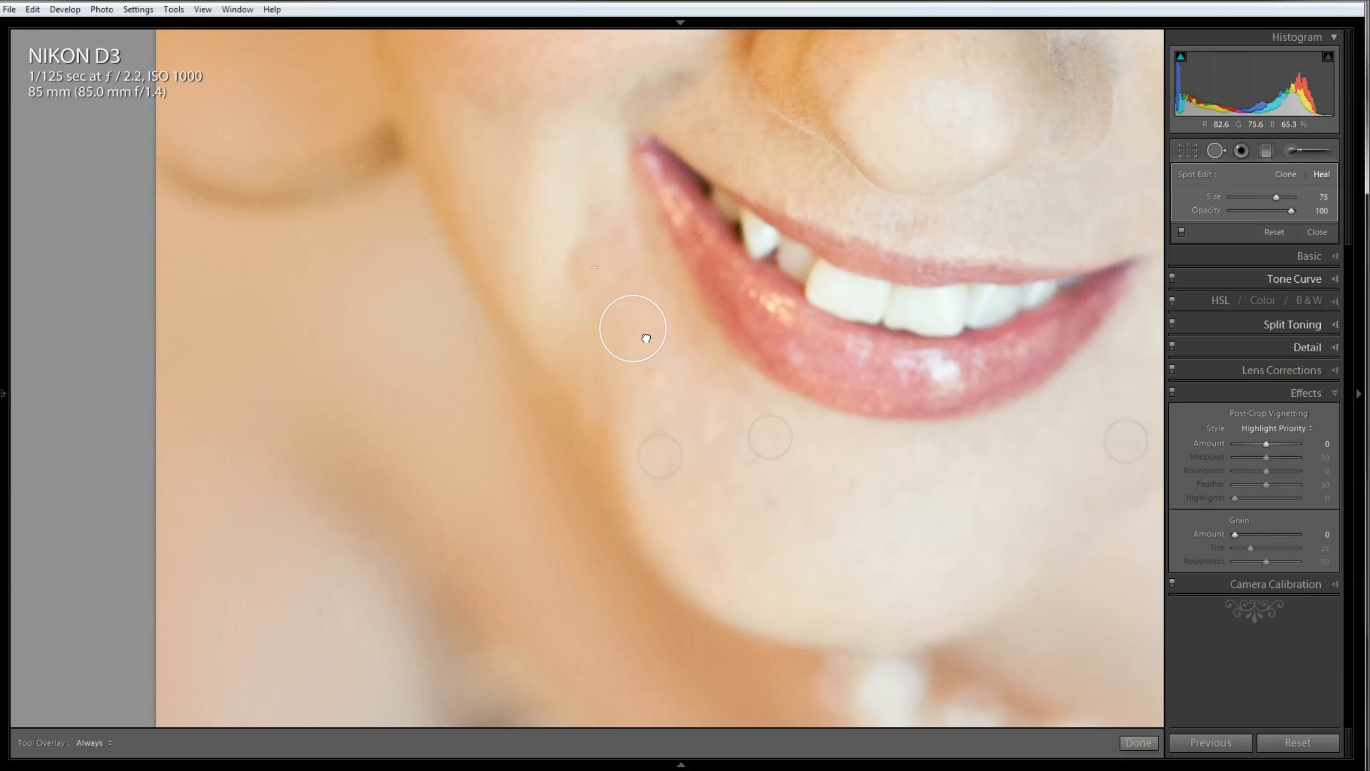
pyautogui.click(1213, 152)
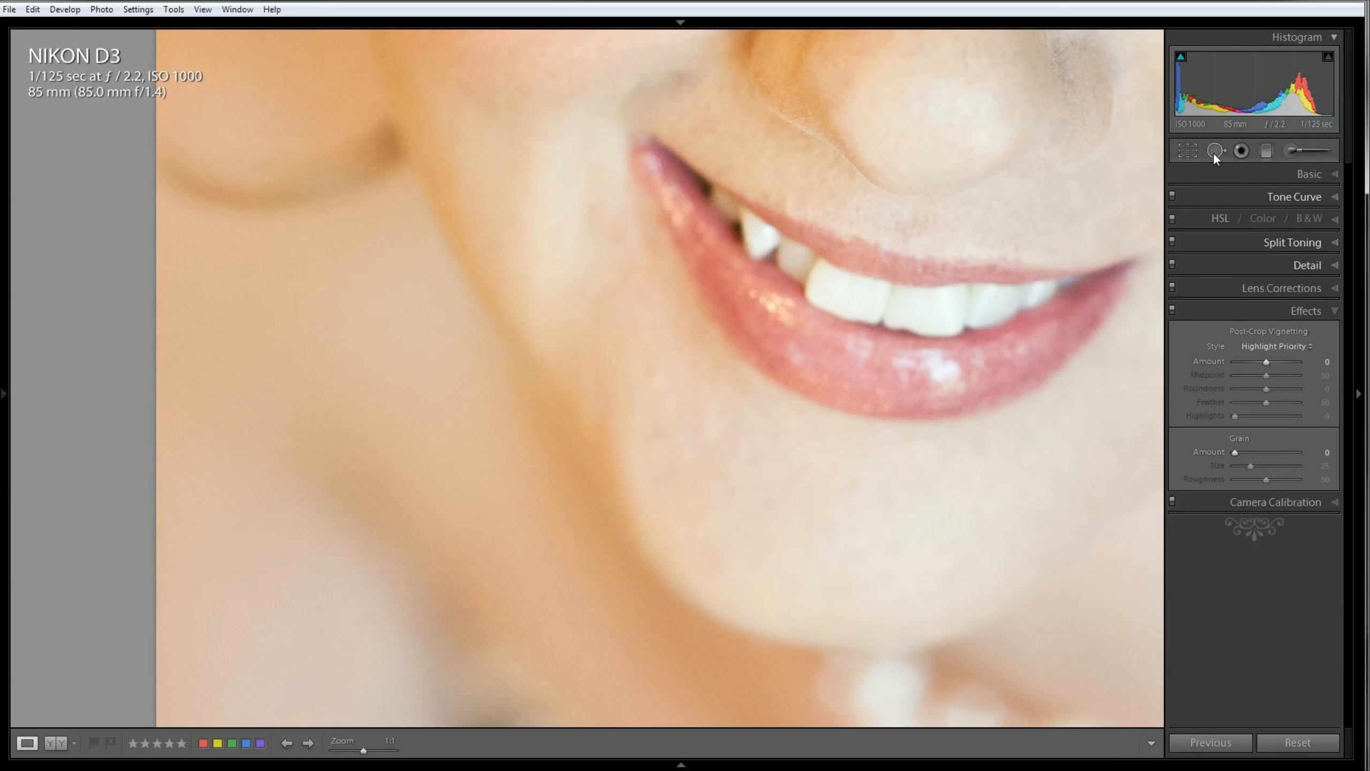
# Step: Heal the remaining blemish on the chin below the lower lip with a size 75 spot and close Spot Removal
pyautogui.click(1213, 152)
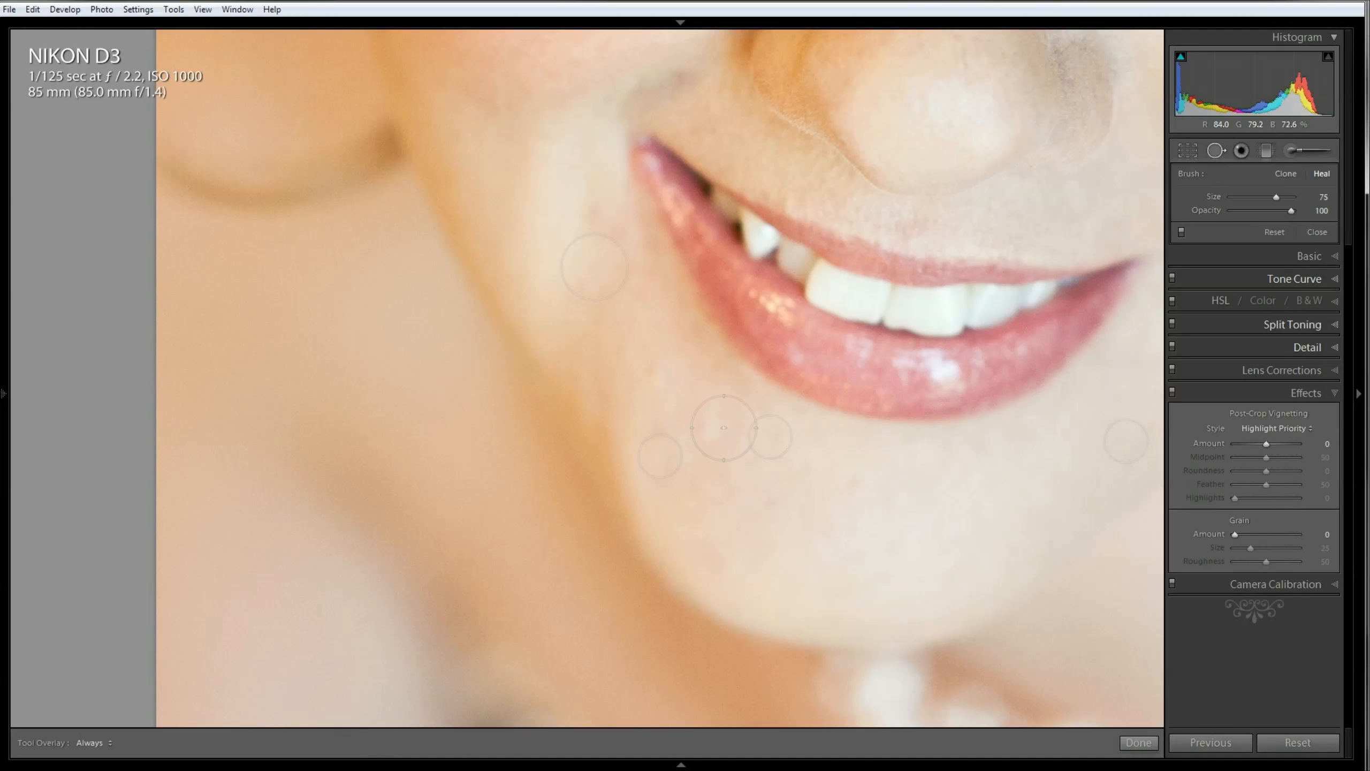
pyautogui.click(712, 426)
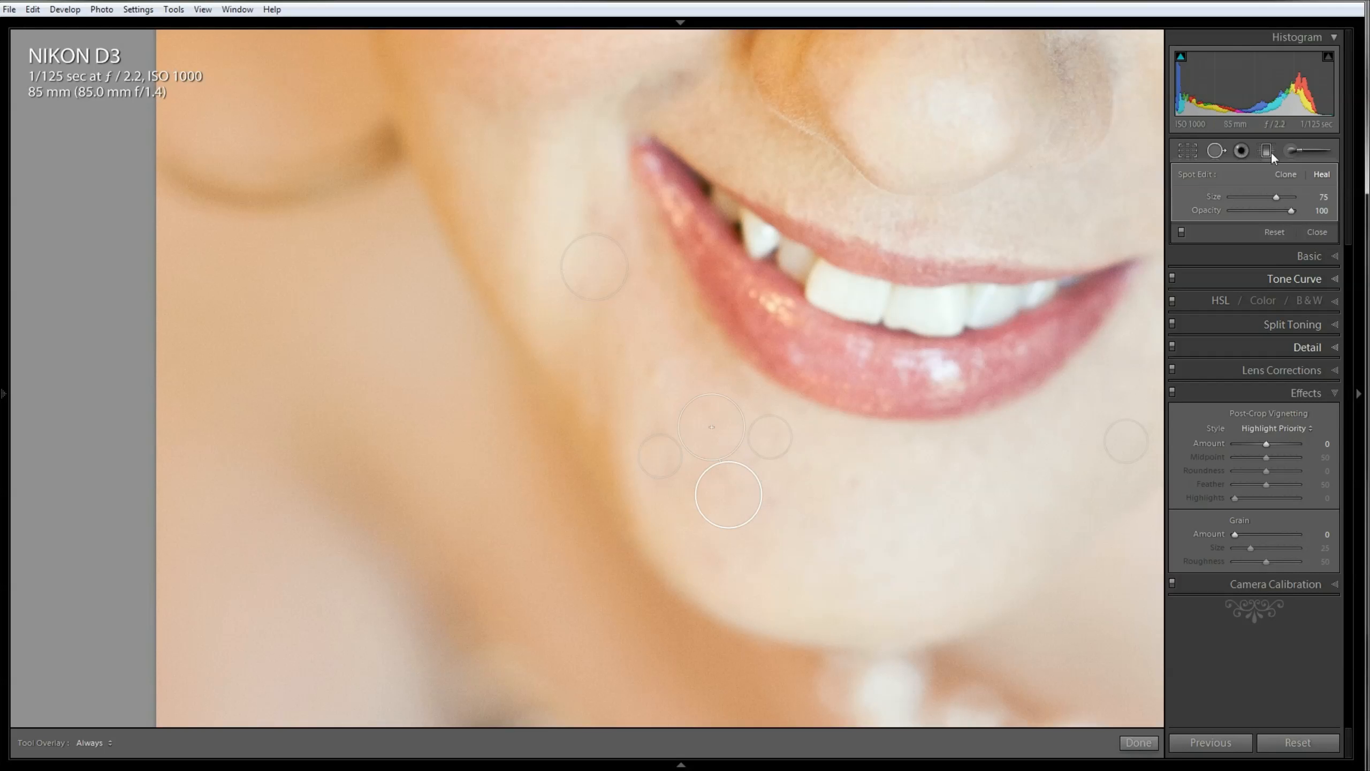
pyautogui.click(1216, 152)
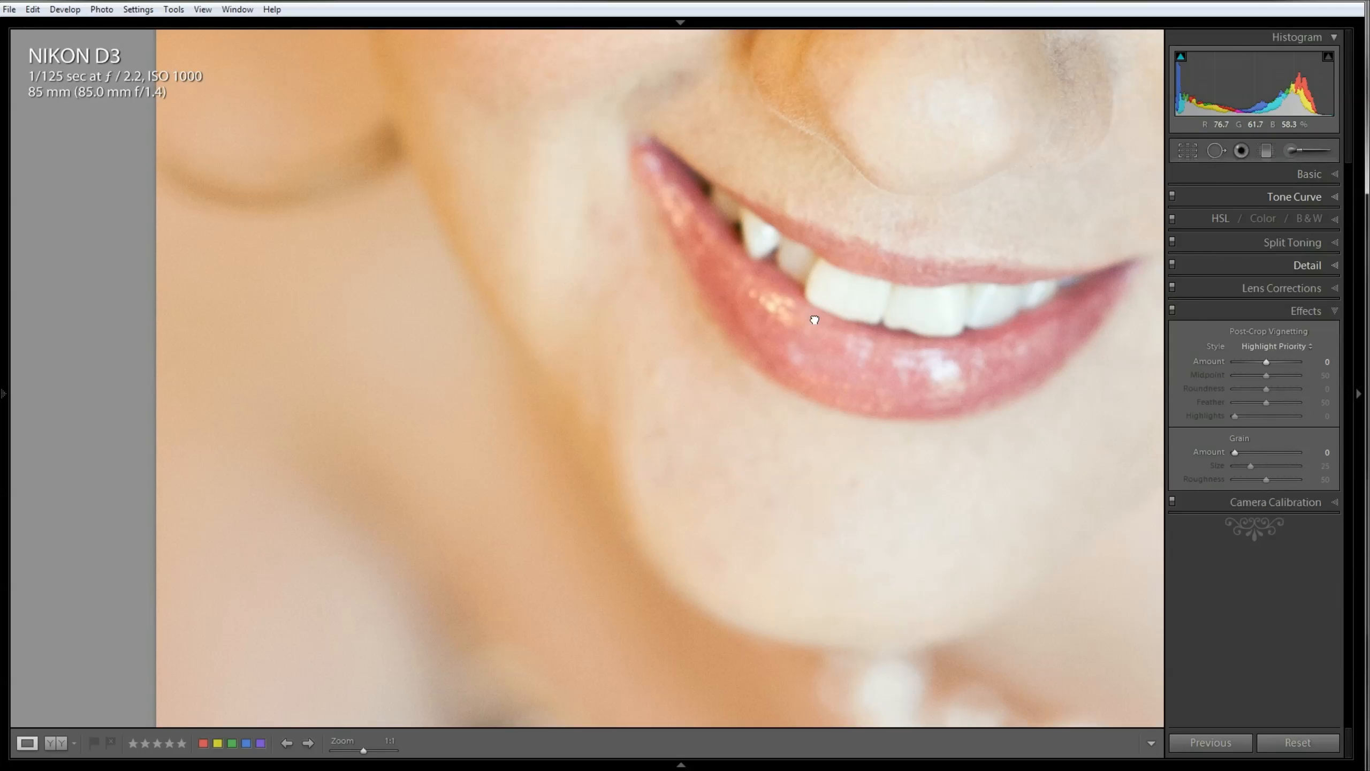
pyautogui.click(814, 318)
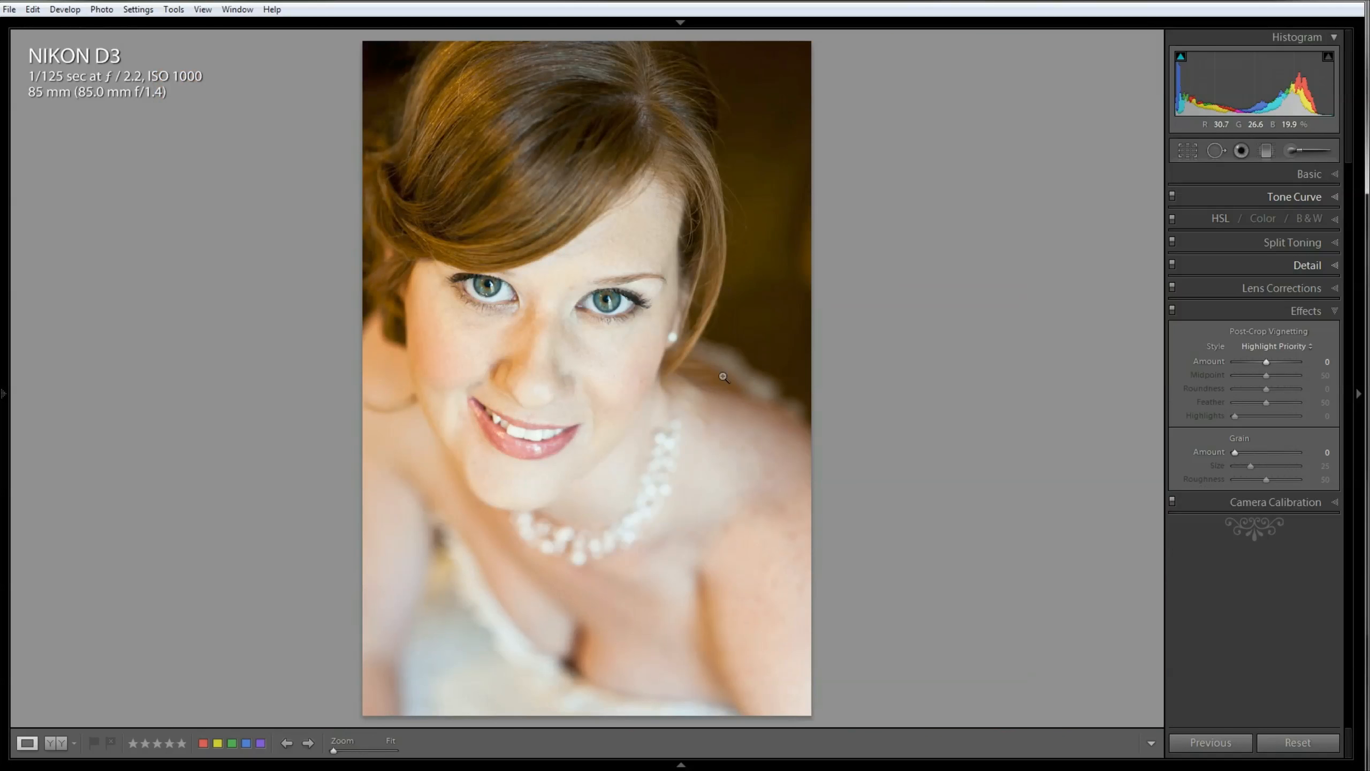
# Step: Heal the red blemish on the cheek below the earring with a size 57 spot, and finish Spot Removal
pyautogui.click(656, 384)
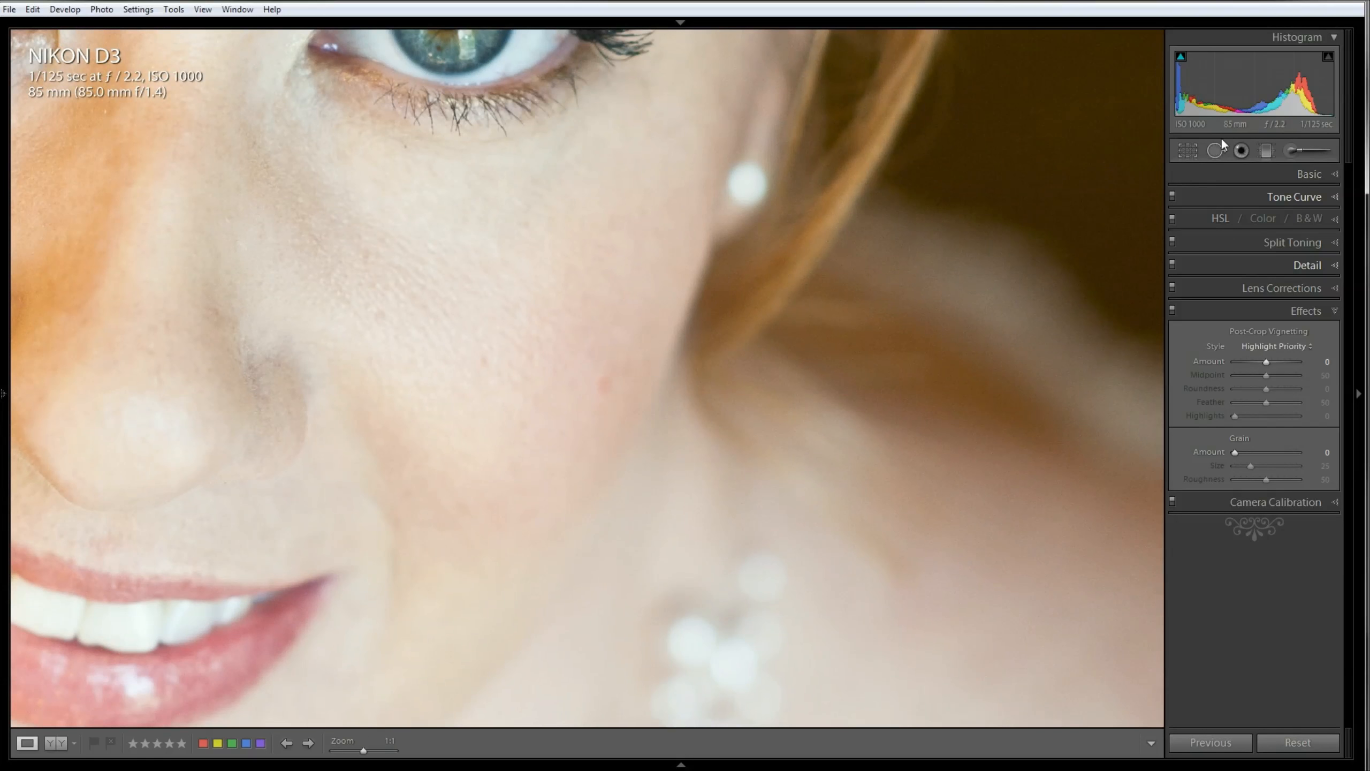
pyautogui.click(1216, 151)
pyautogui.scroll(-2, 573, 402)
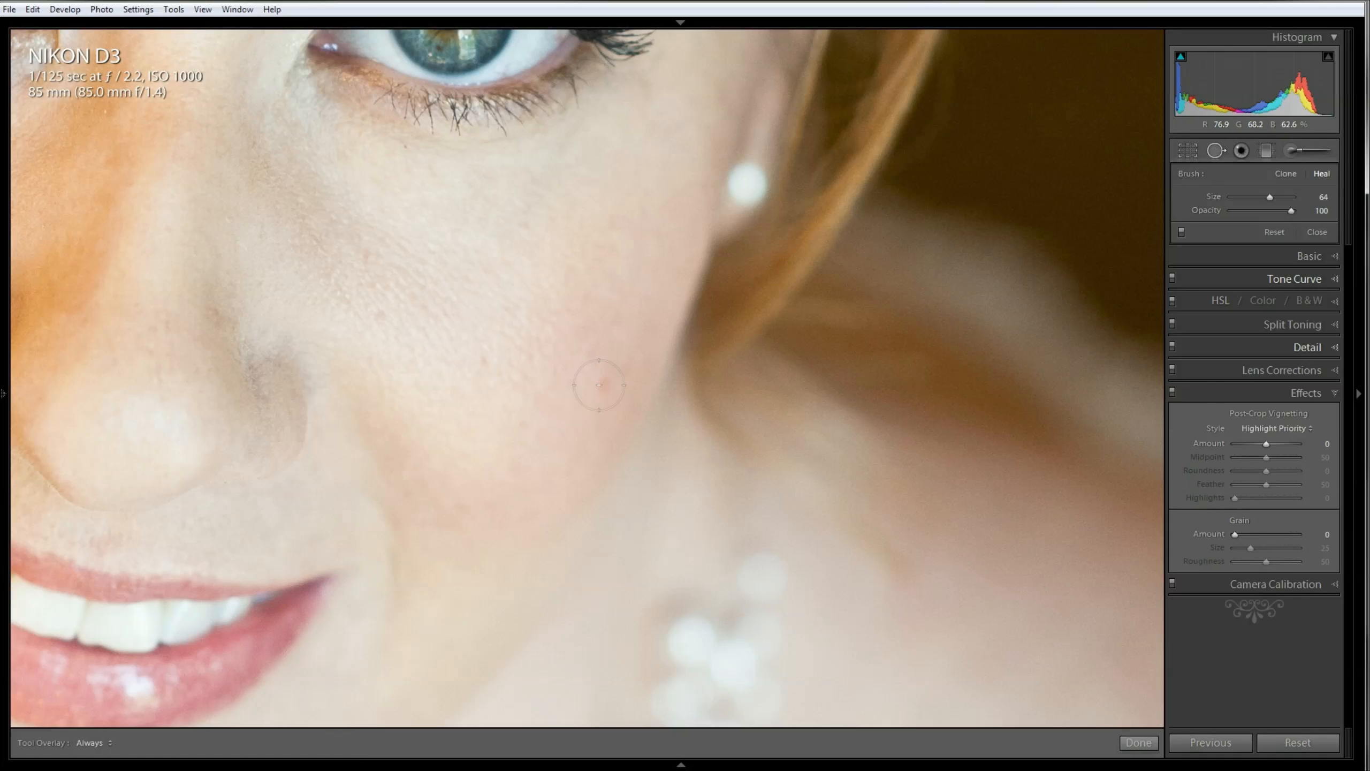
pyautogui.click(601, 387)
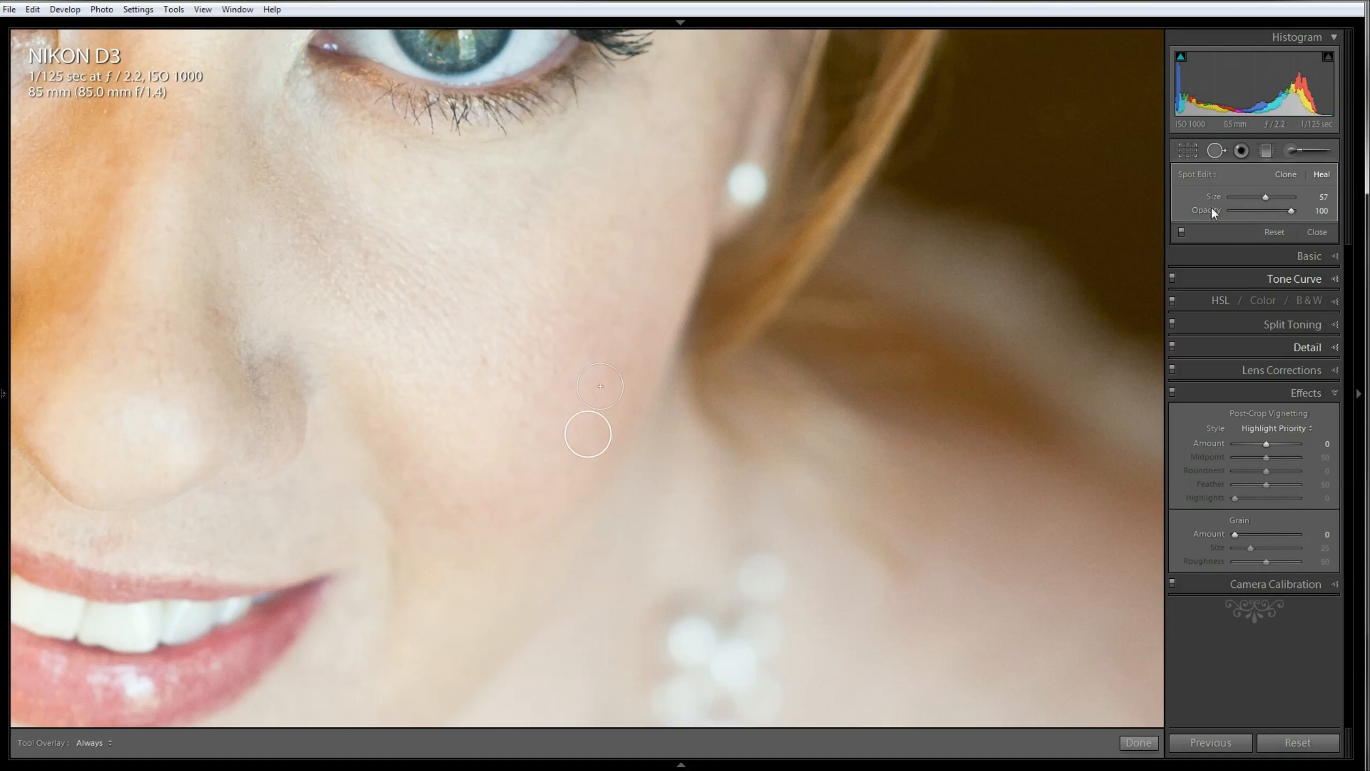
pyautogui.click(1220, 150)
pyautogui.click(554, 253)
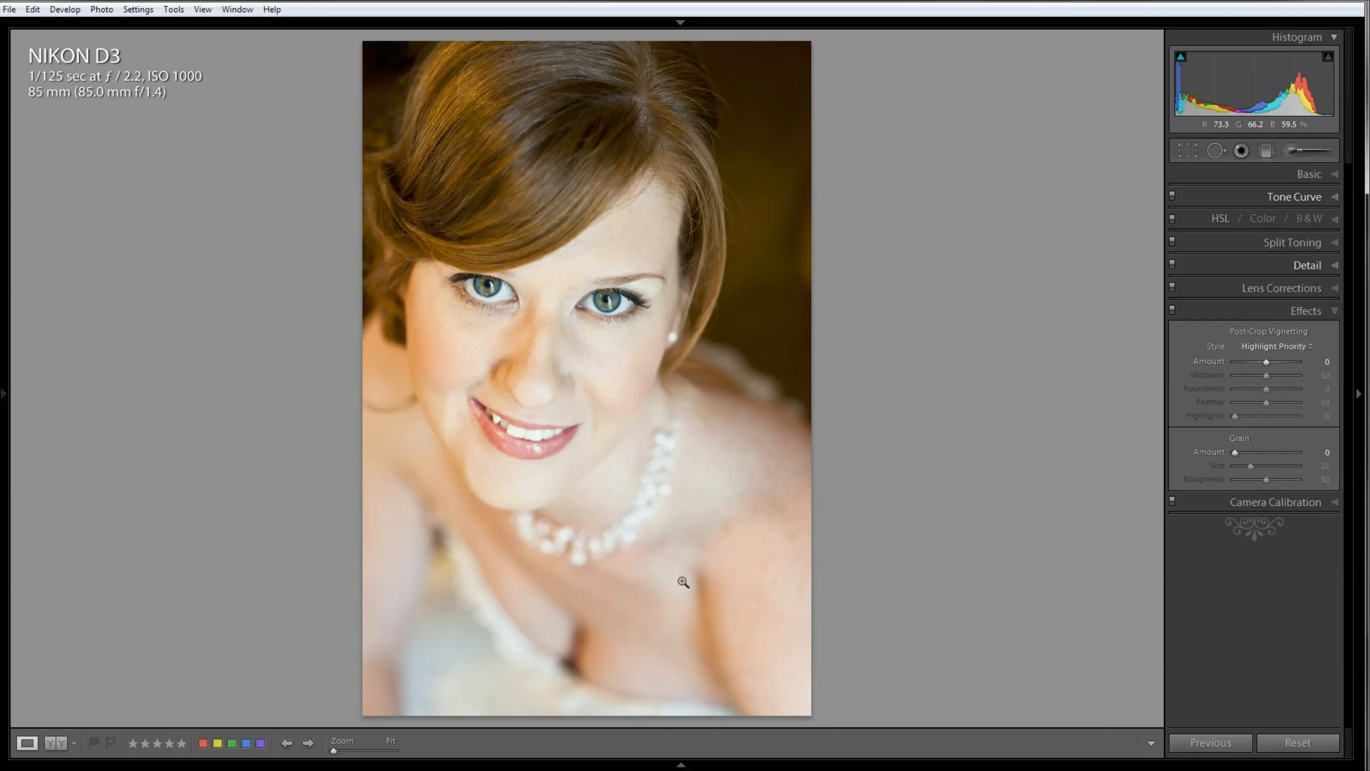
# Step: Try lowering Lights in the Tone Curve to -14 and -5, and reset Lights to its default
pyautogui.click(1329, 196)
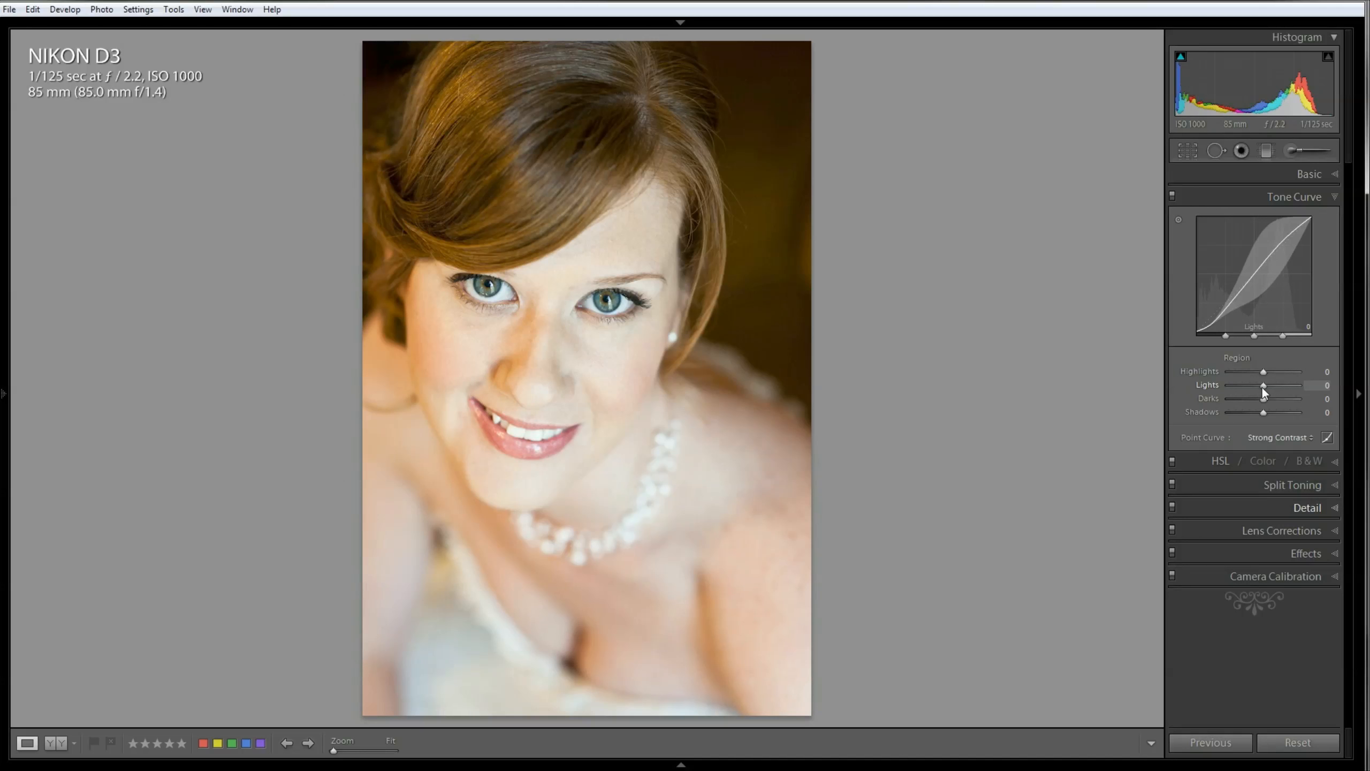
pyautogui.moveTo(1264, 388); pyautogui.dragTo(1259, 389)
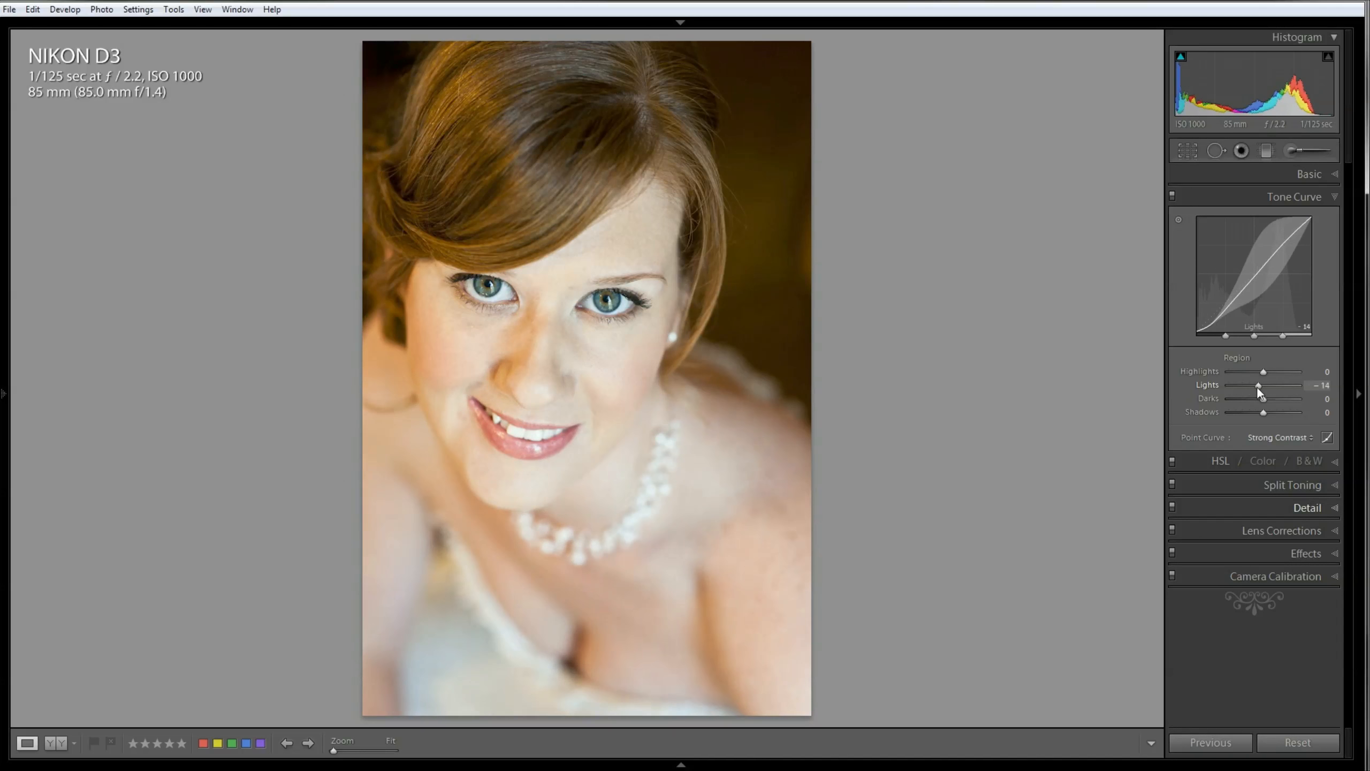
pyautogui.moveTo(1259, 392); pyautogui.dragTo(1261, 388)
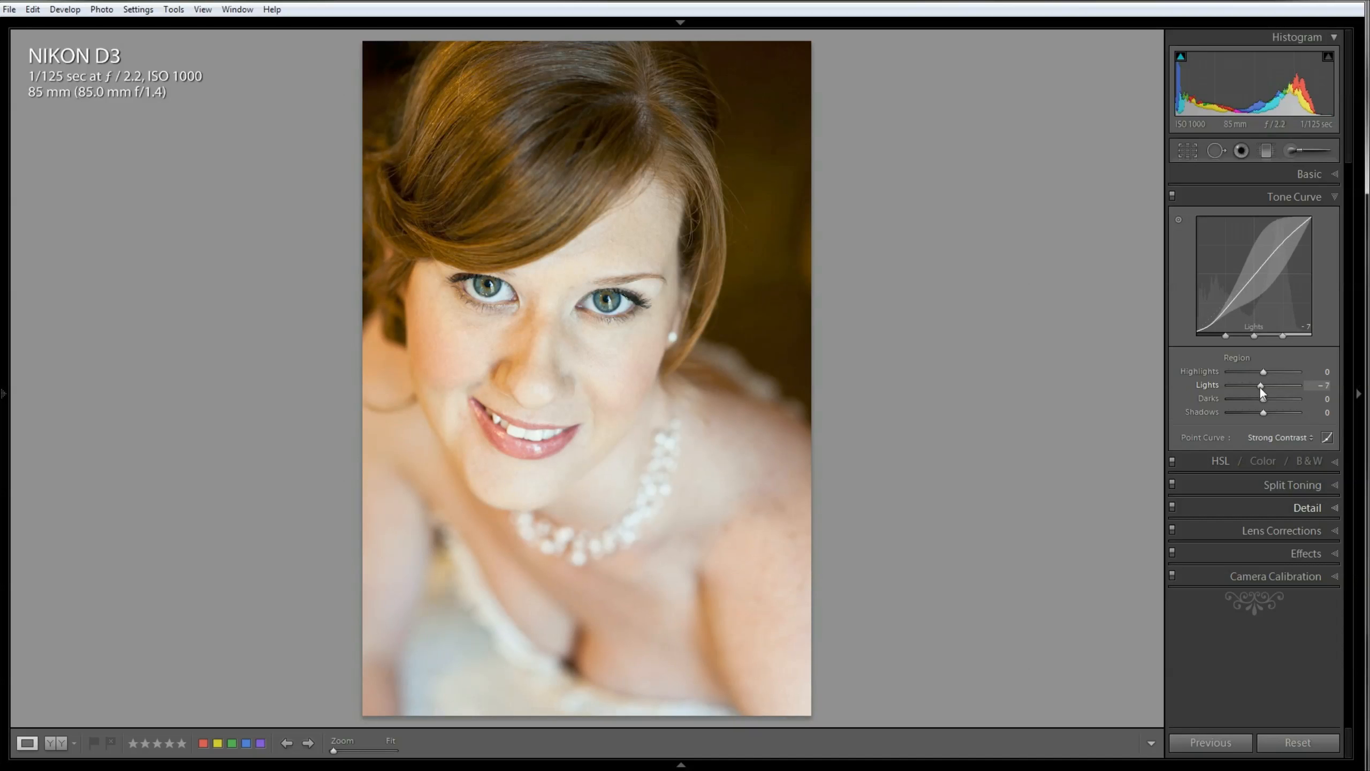
pyautogui.doubleClick(1211, 381)
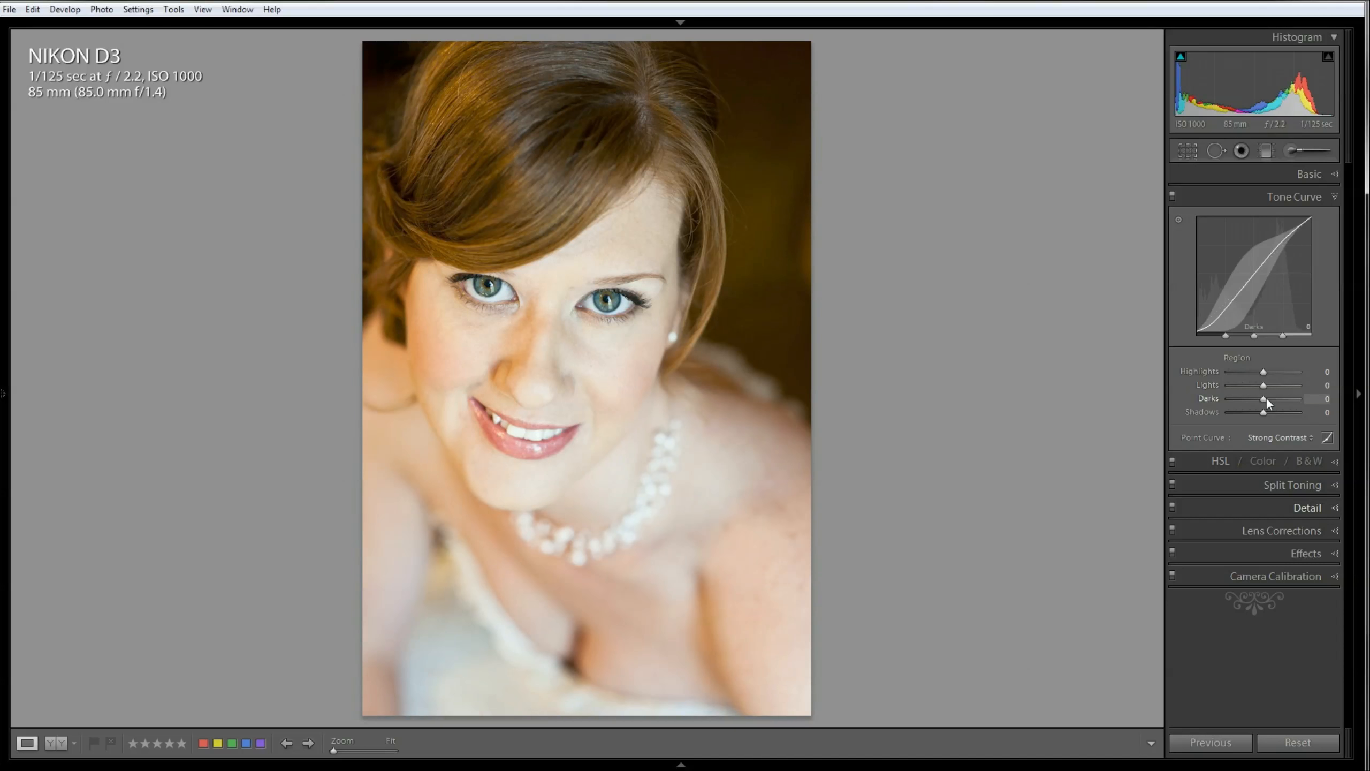
# Step: Try Darks at -9 in the Tone Curve, reset it, and set Darks to exactly -10
pyautogui.moveTo(1262, 398); pyautogui.dragTo(1259, 398)
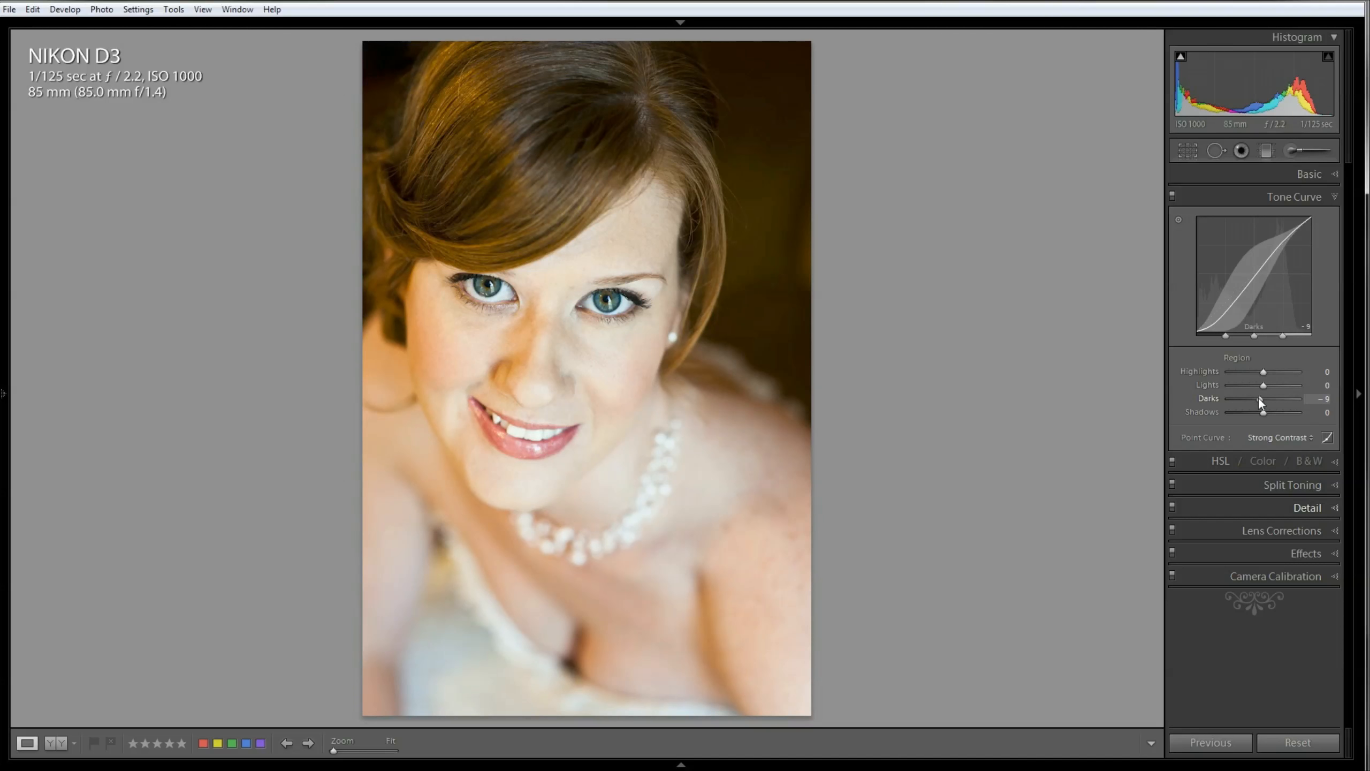
pyautogui.doubleClick(1214, 397)
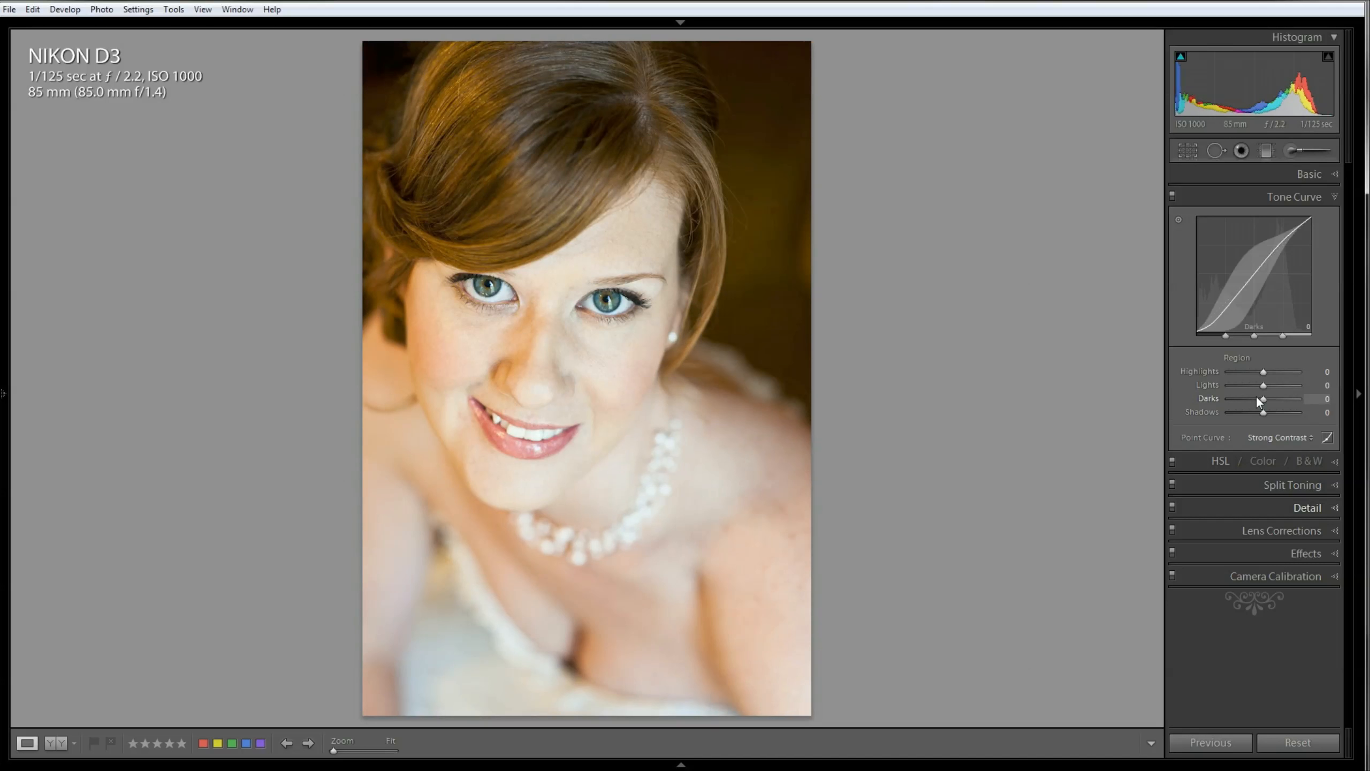
pyautogui.click(1323, 399)
pyautogui.write('-10')
pyautogui.press('Return')
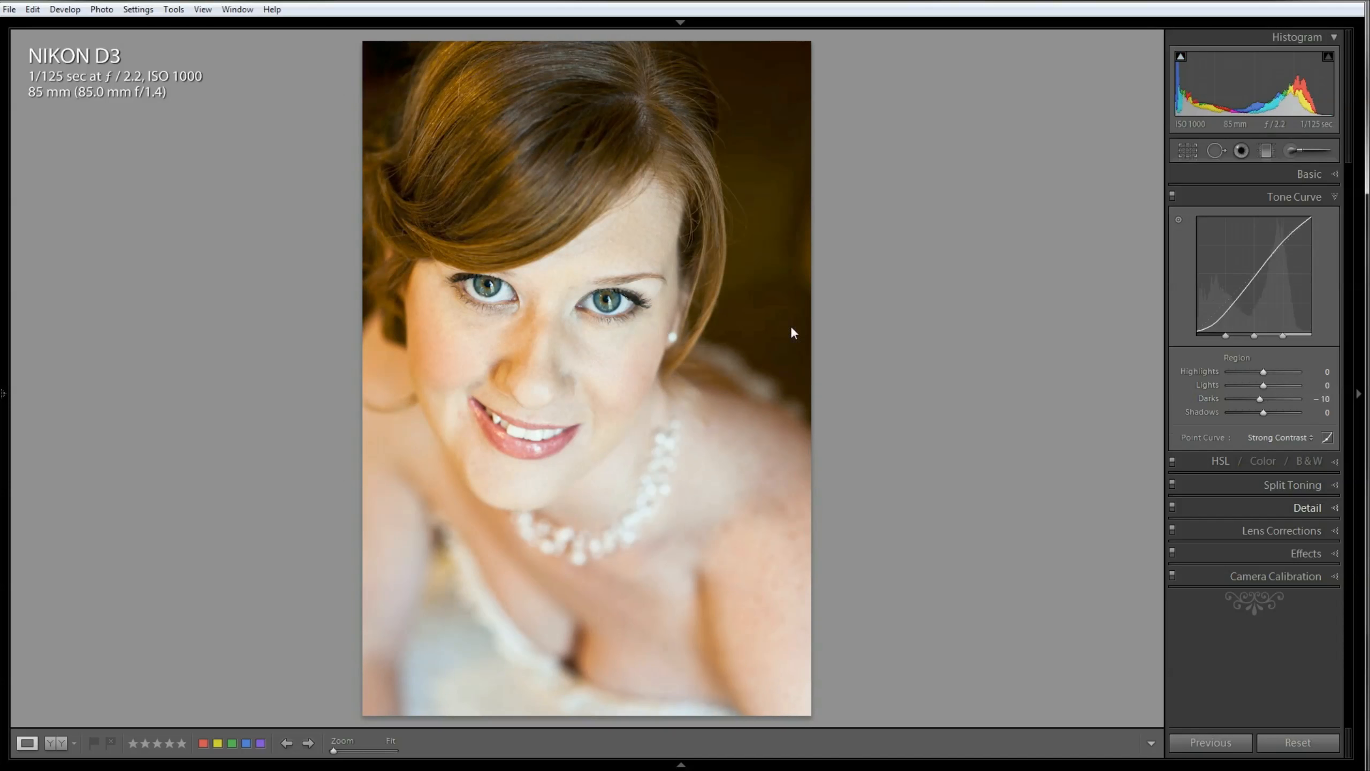
# Step: Examine the retouched face at 1:2 and both eyes at 2:1 for skin, lash and iris detail
pyautogui.click(576, 325)
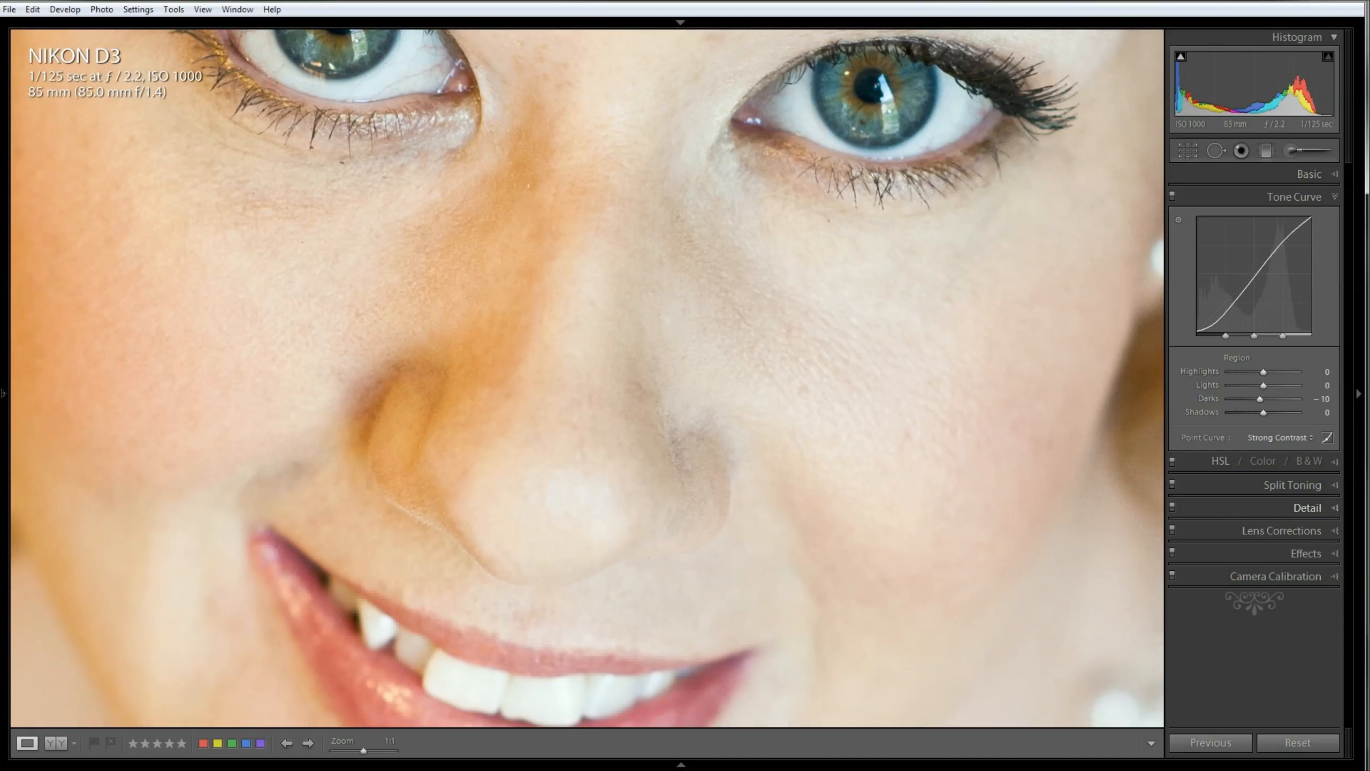
pyautogui.moveTo(362, 756); pyautogui.dragTo(359, 757)
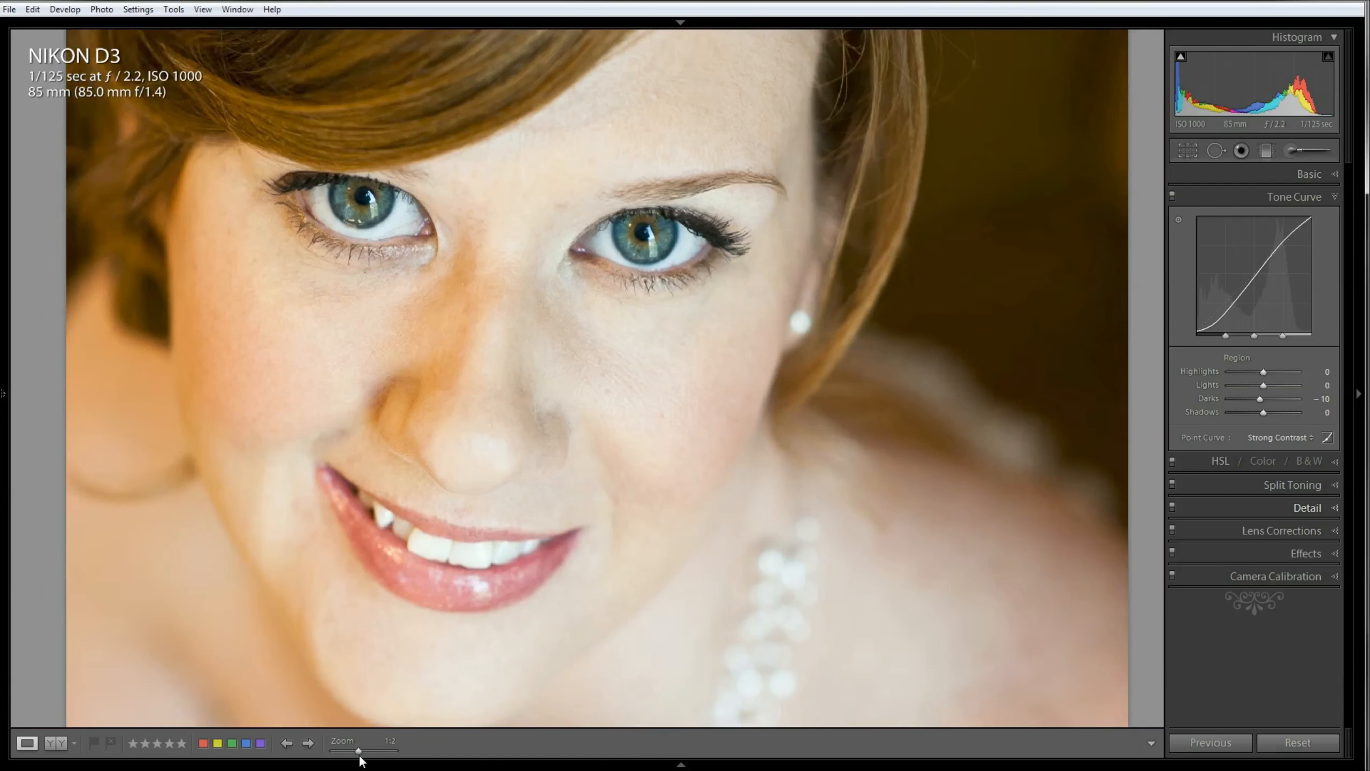
pyautogui.moveTo(471, 602); pyautogui.dragTo(576, 540)
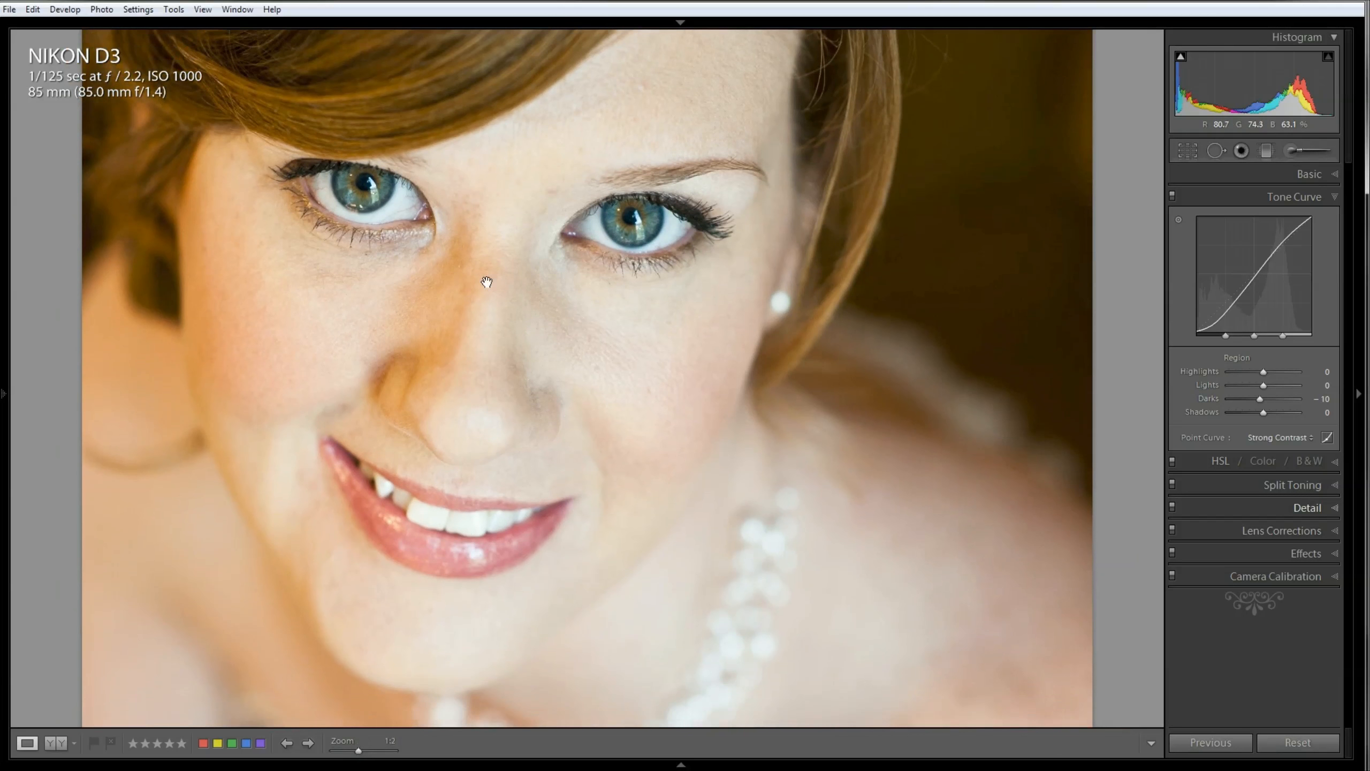
pyautogui.moveTo(490, 284); pyautogui.dragTo(449, 414)
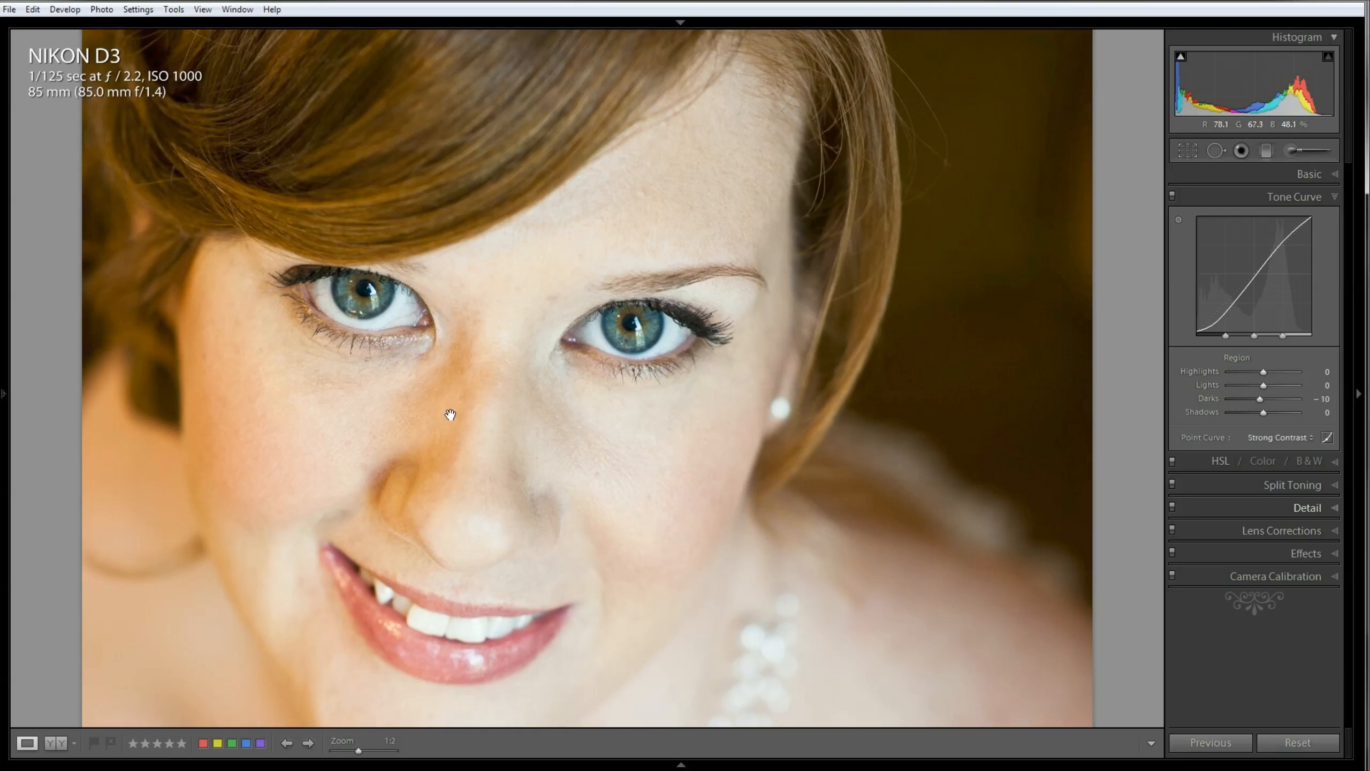
pyautogui.moveTo(398, 383); pyautogui.dragTo(447, 397)
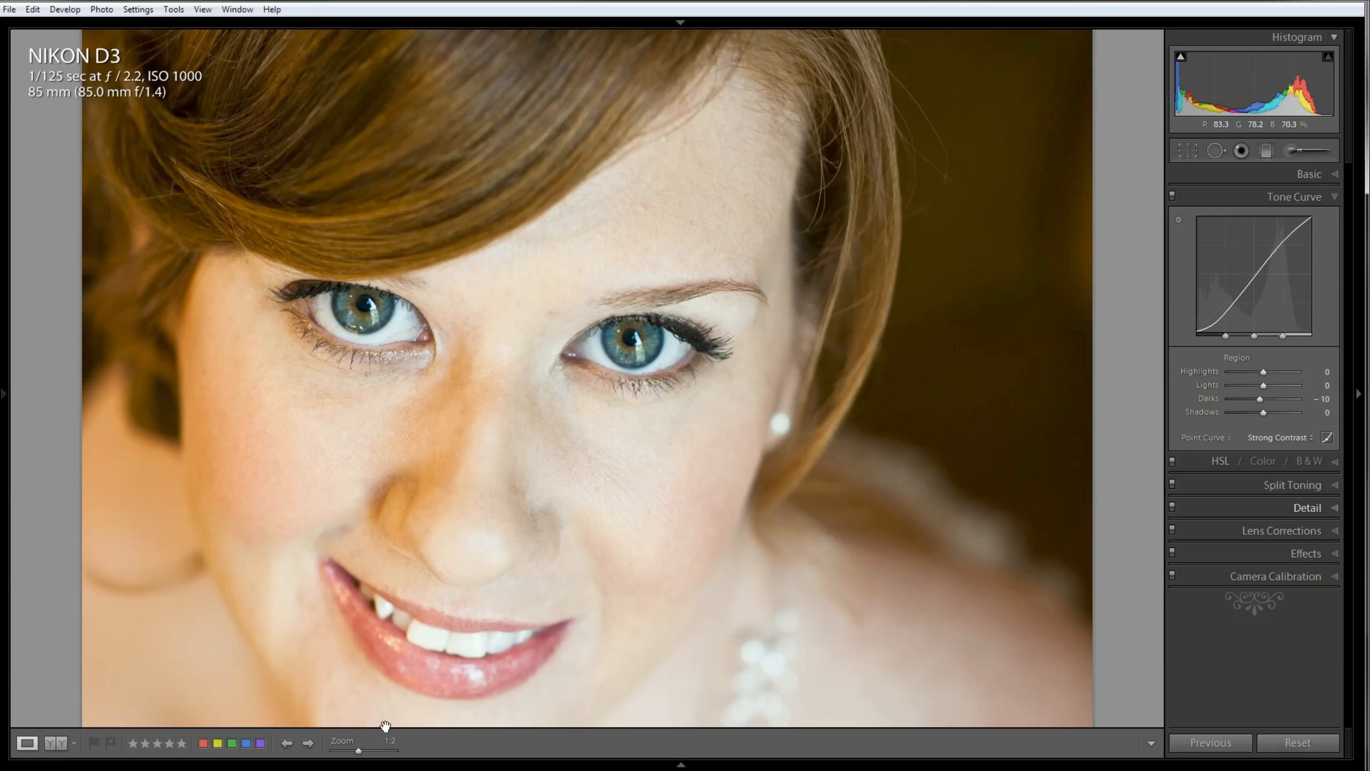
pyautogui.moveTo(362, 749); pyautogui.dragTo(373, 749)
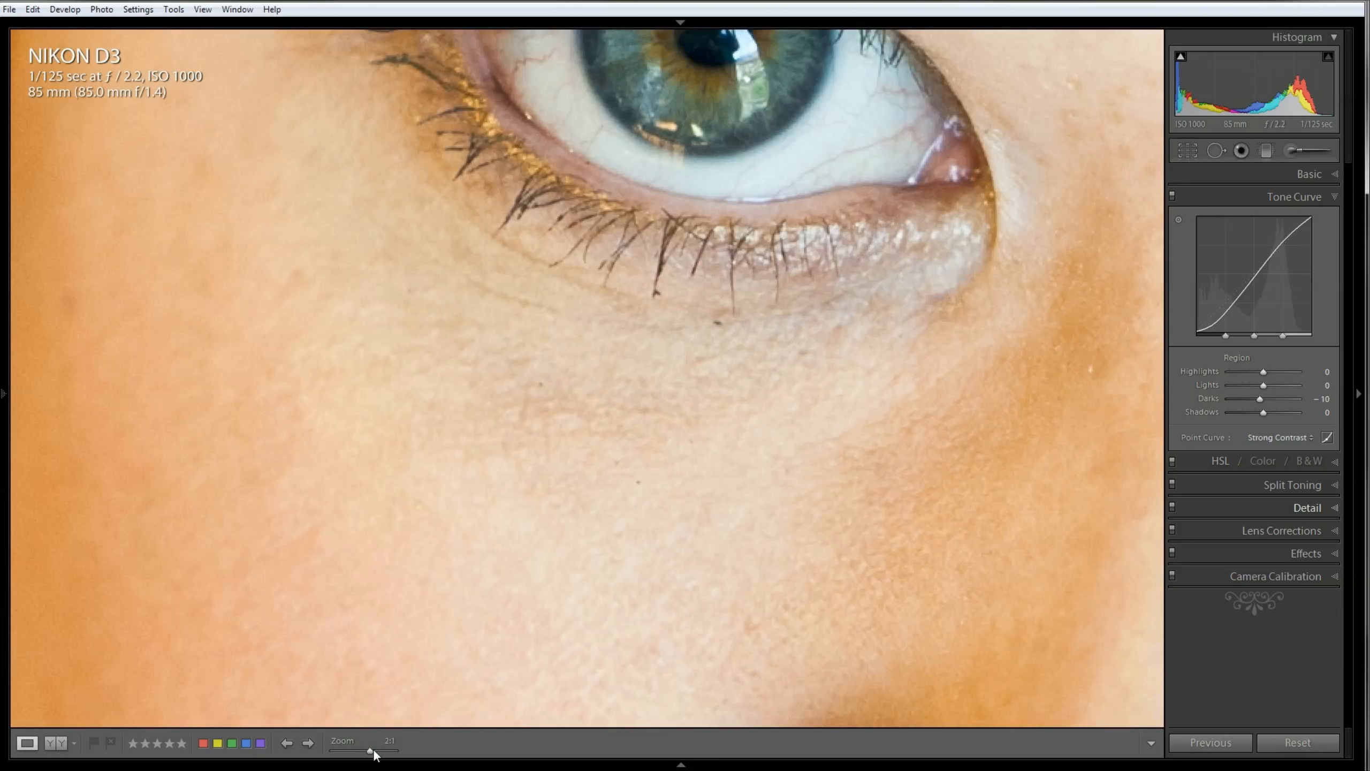
pyautogui.moveTo(749, 395); pyautogui.dragTo(574, 622)
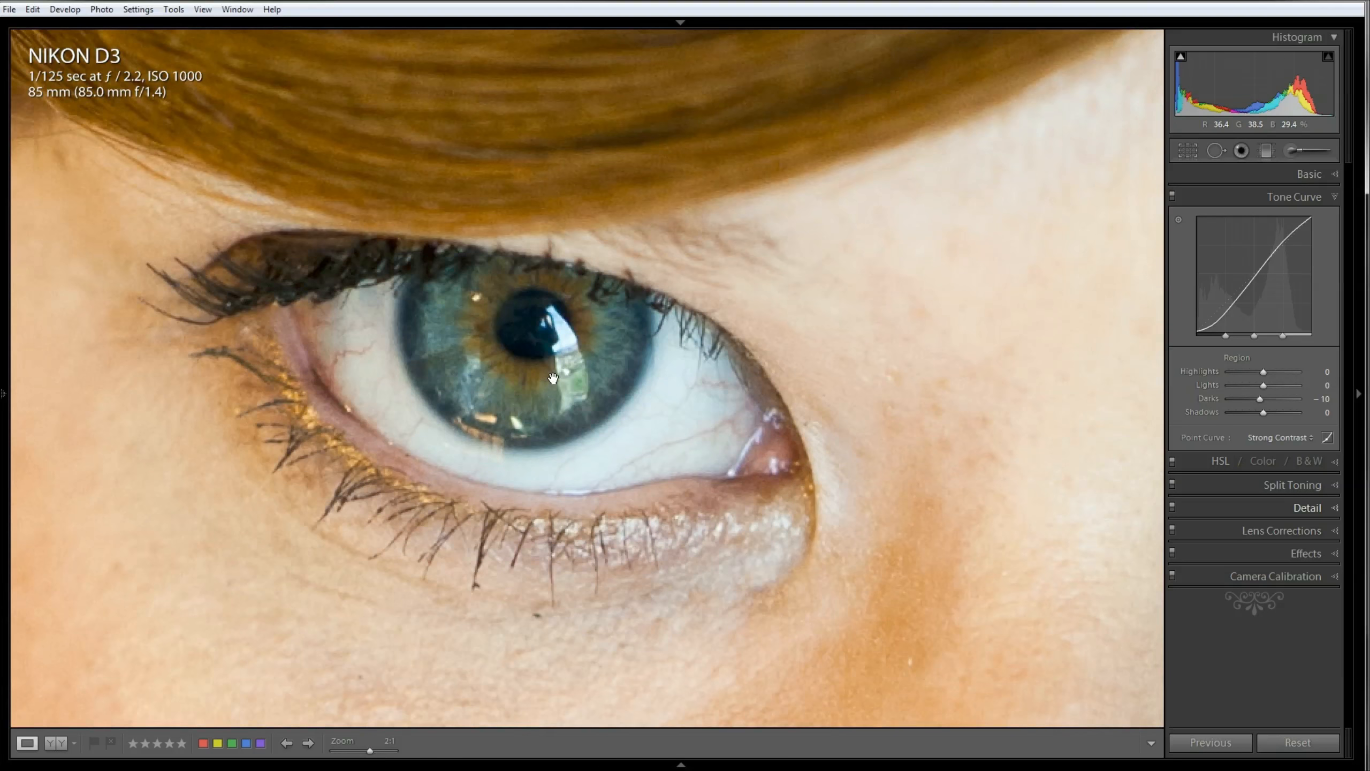
pyautogui.moveTo(979, 452); pyautogui.dragTo(398, 457)
pyautogui.moveTo(1119, 510); pyautogui.dragTo(612, 451)
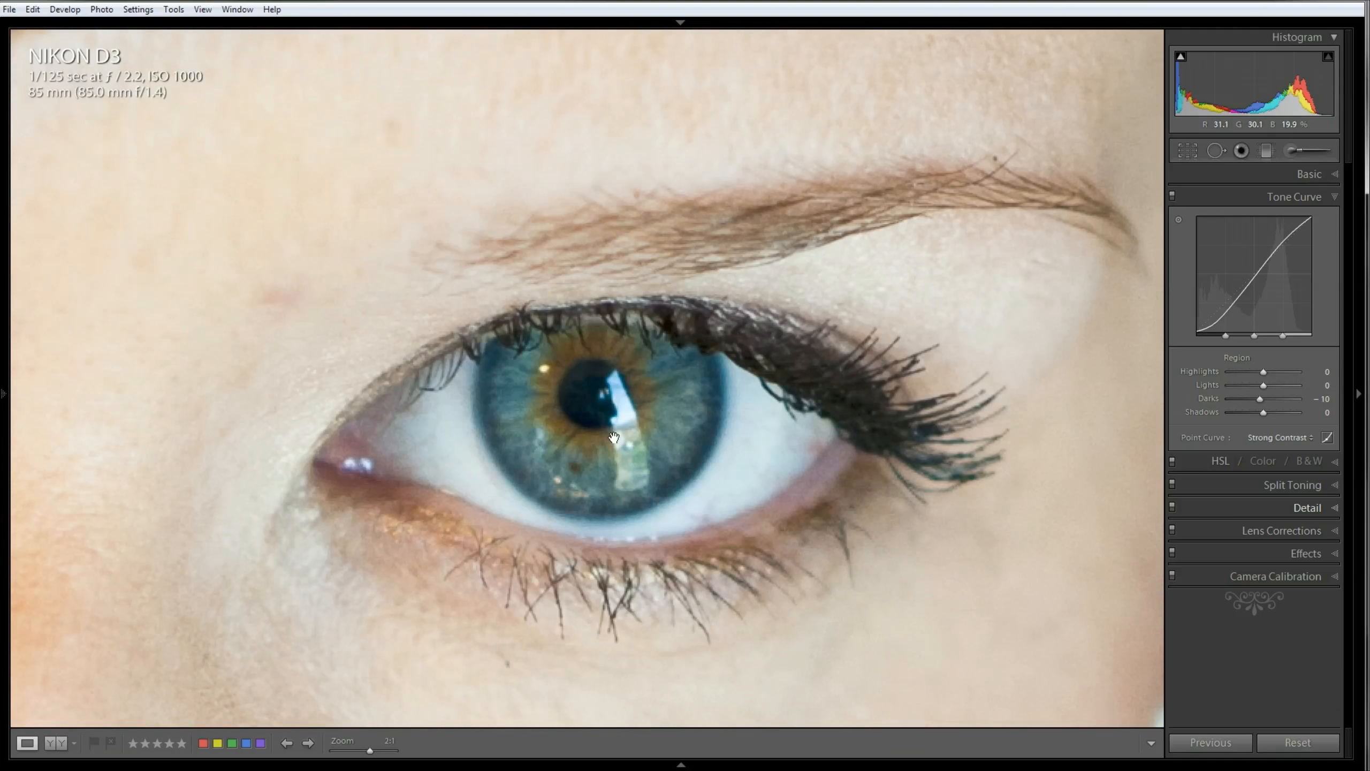
pyautogui.click(564, 445)
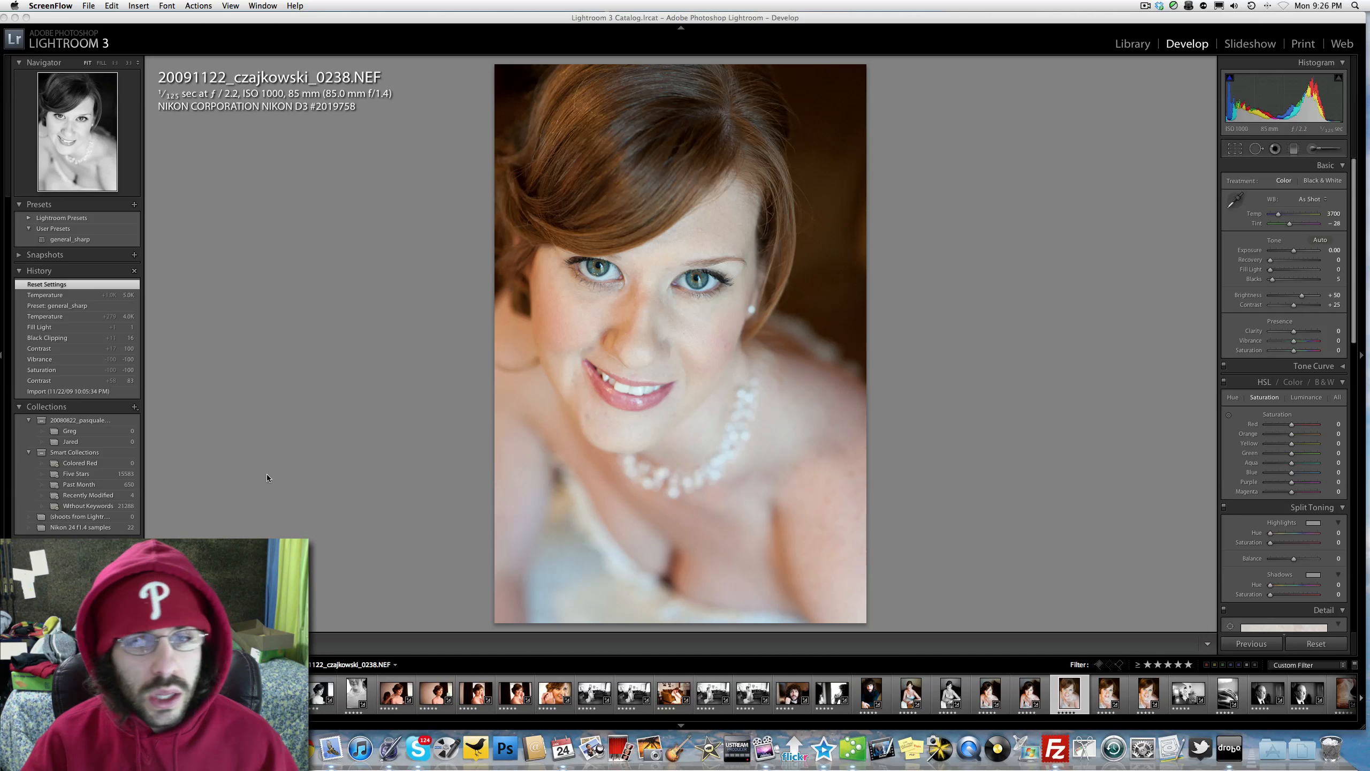
# Step: Raise Contrast to +100 on the portrait with reset settings, checking the eyes close up before and after
pyautogui.click(613, 273)
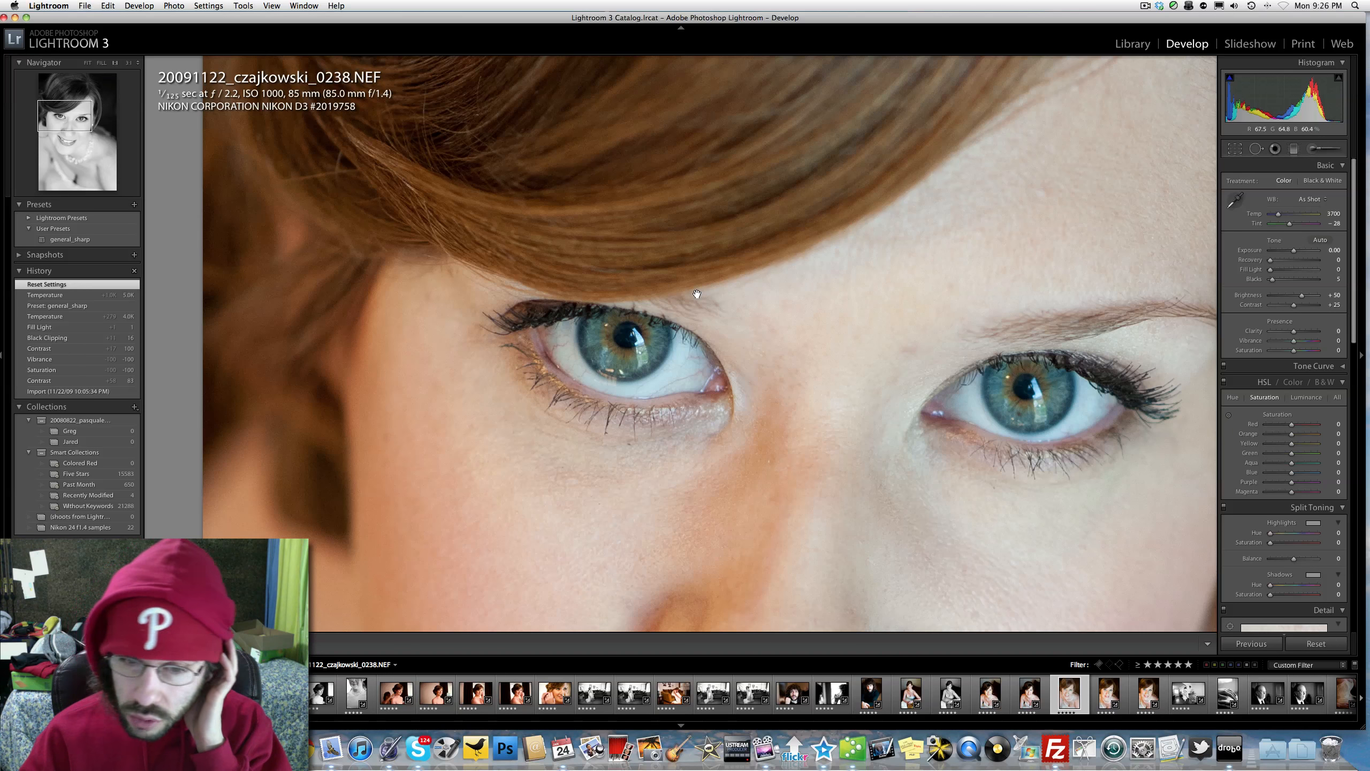
pyautogui.click(655, 314)
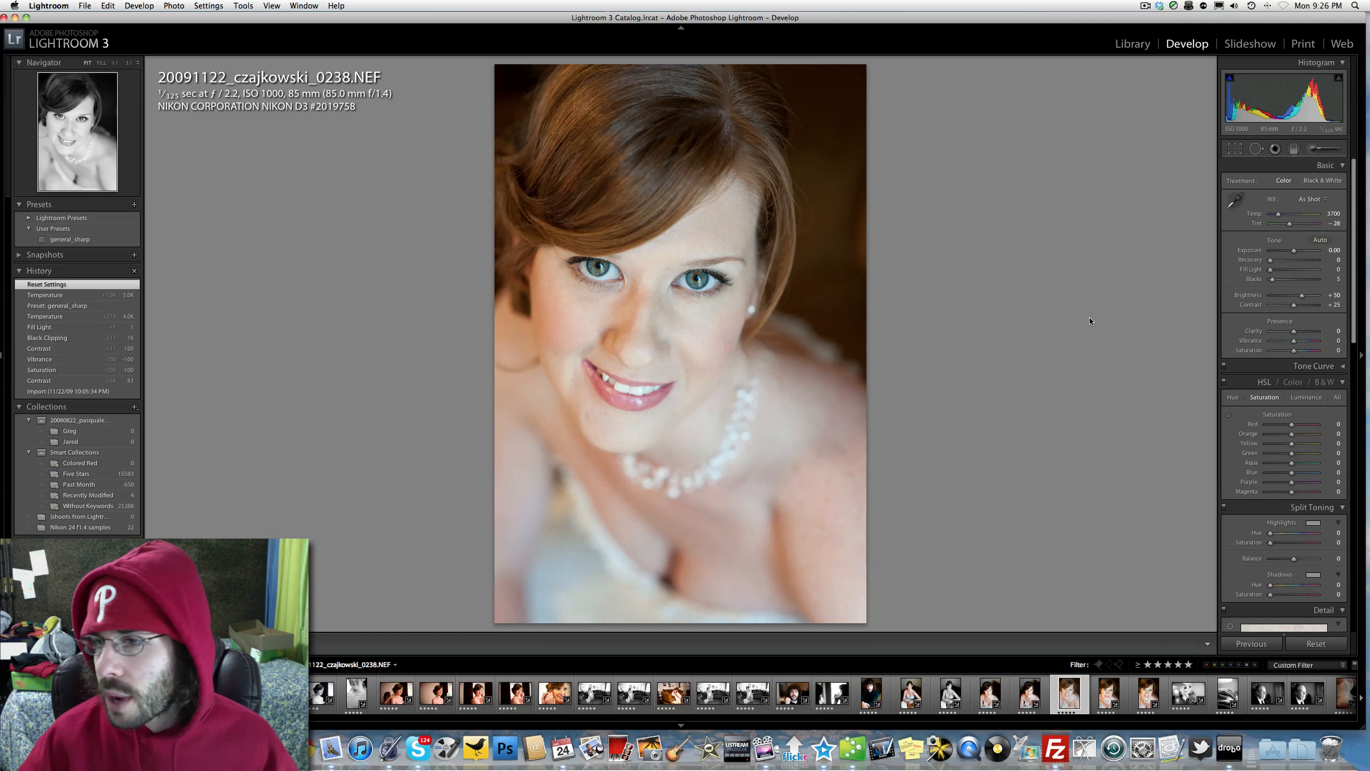
pyautogui.moveTo(1294, 305); pyautogui.dragTo(1368, 305)
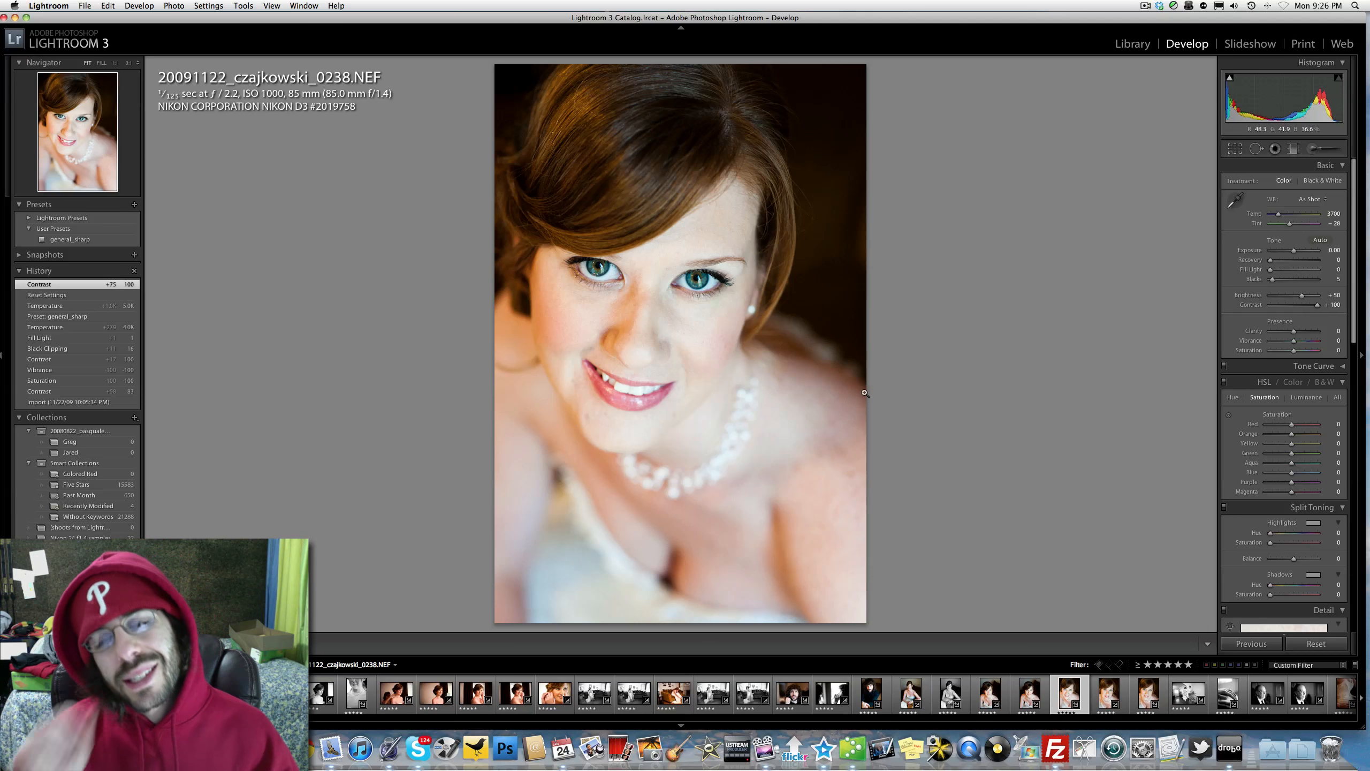
pyautogui.click(613, 272)
pyautogui.click(713, 341)
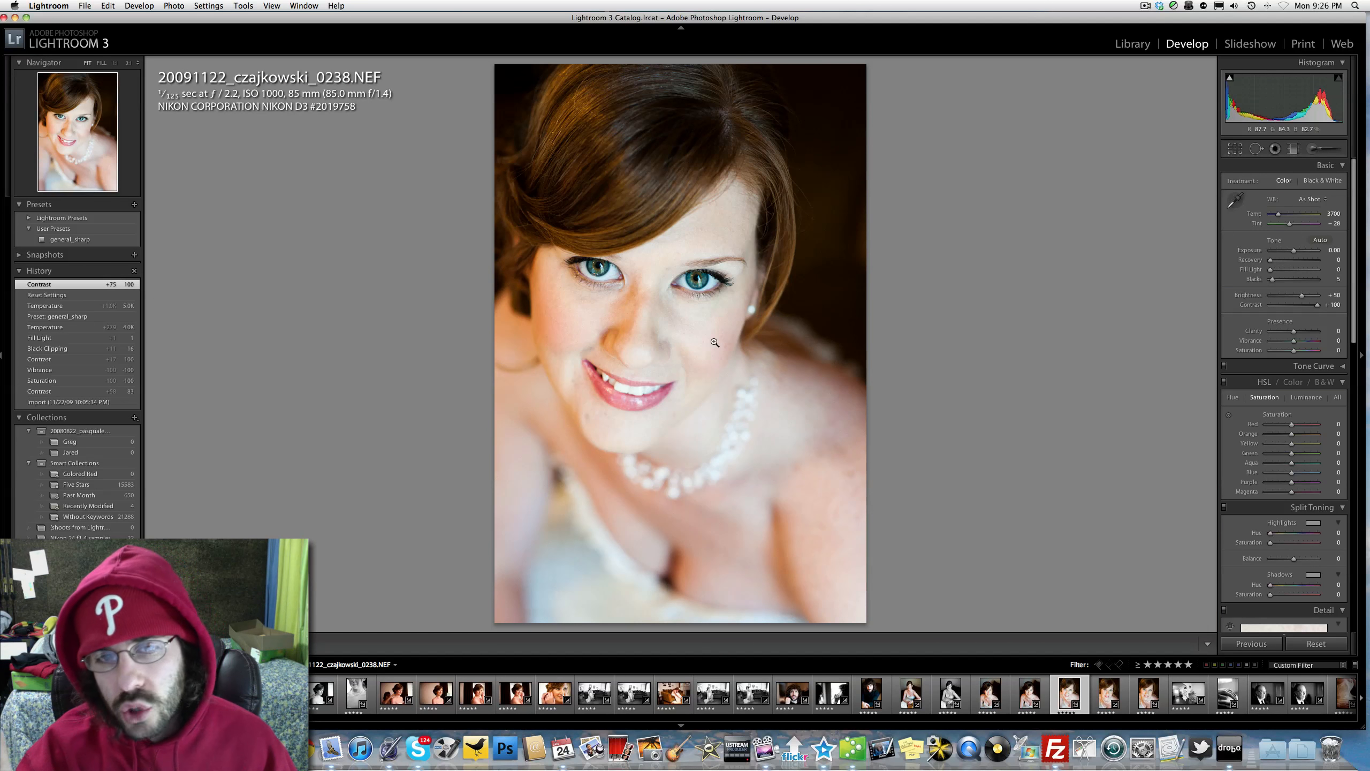
# Step: Adjust the white balance by setting Tint to -17 and Temp to 3818
pyautogui.moveTo(1289, 223); pyautogui.dragTo(1292, 224)
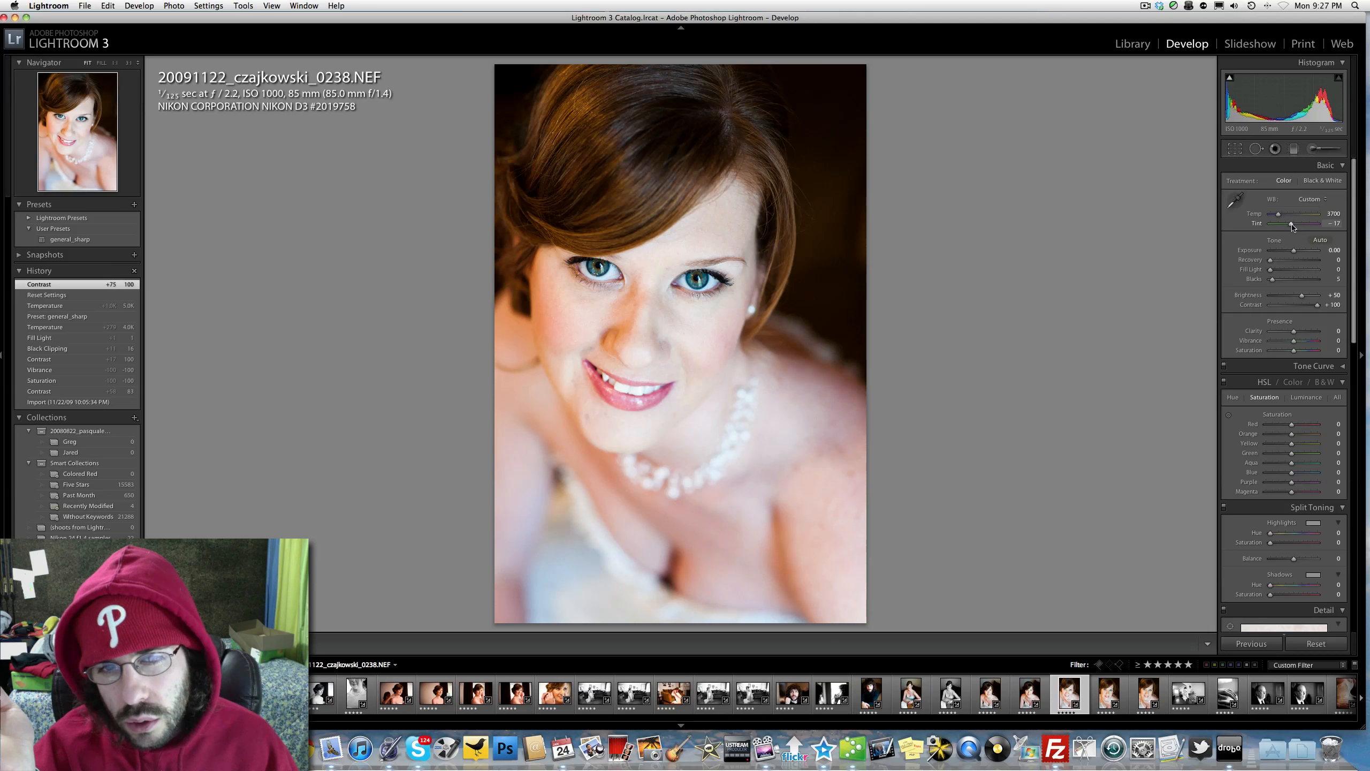
pyautogui.moveTo(1292, 227); pyautogui.dragTo(1293, 228)
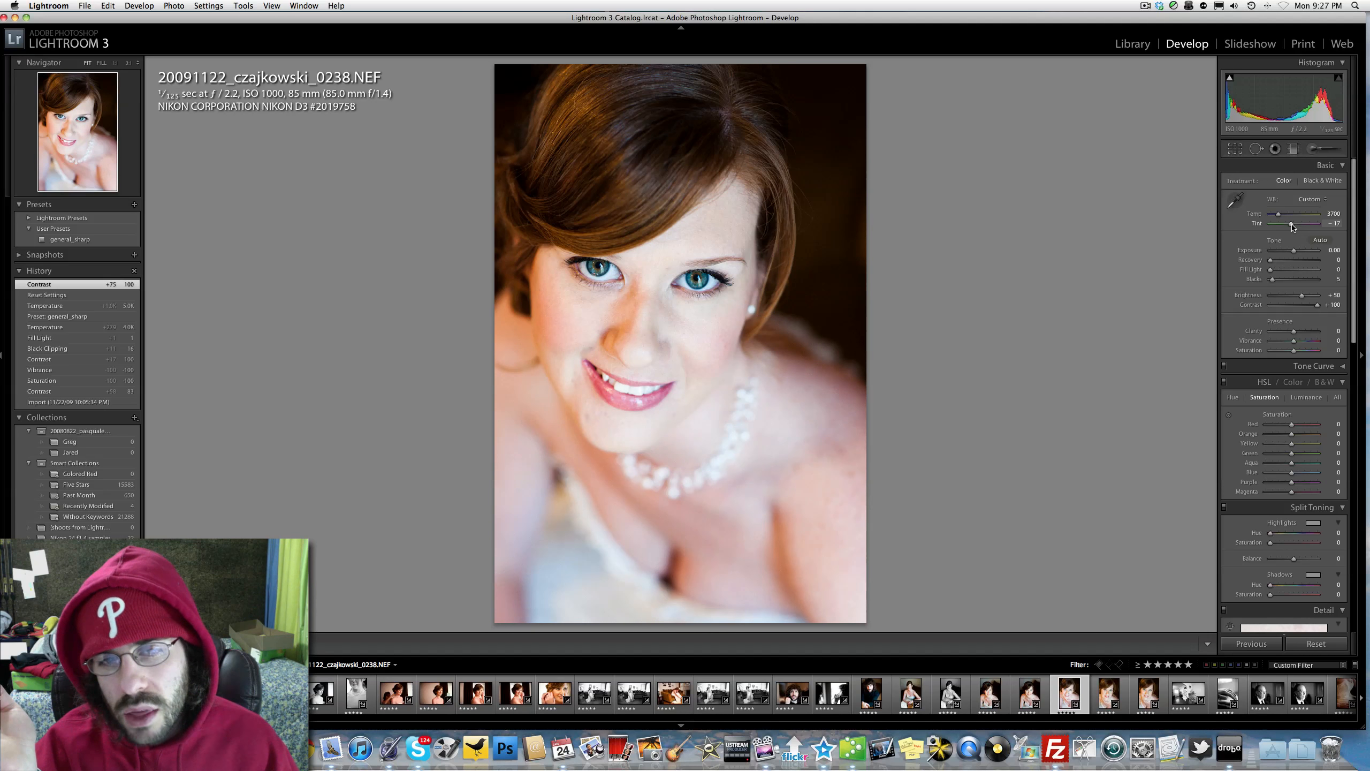
pyautogui.moveTo(1293, 227); pyautogui.dragTo(1293, 226)
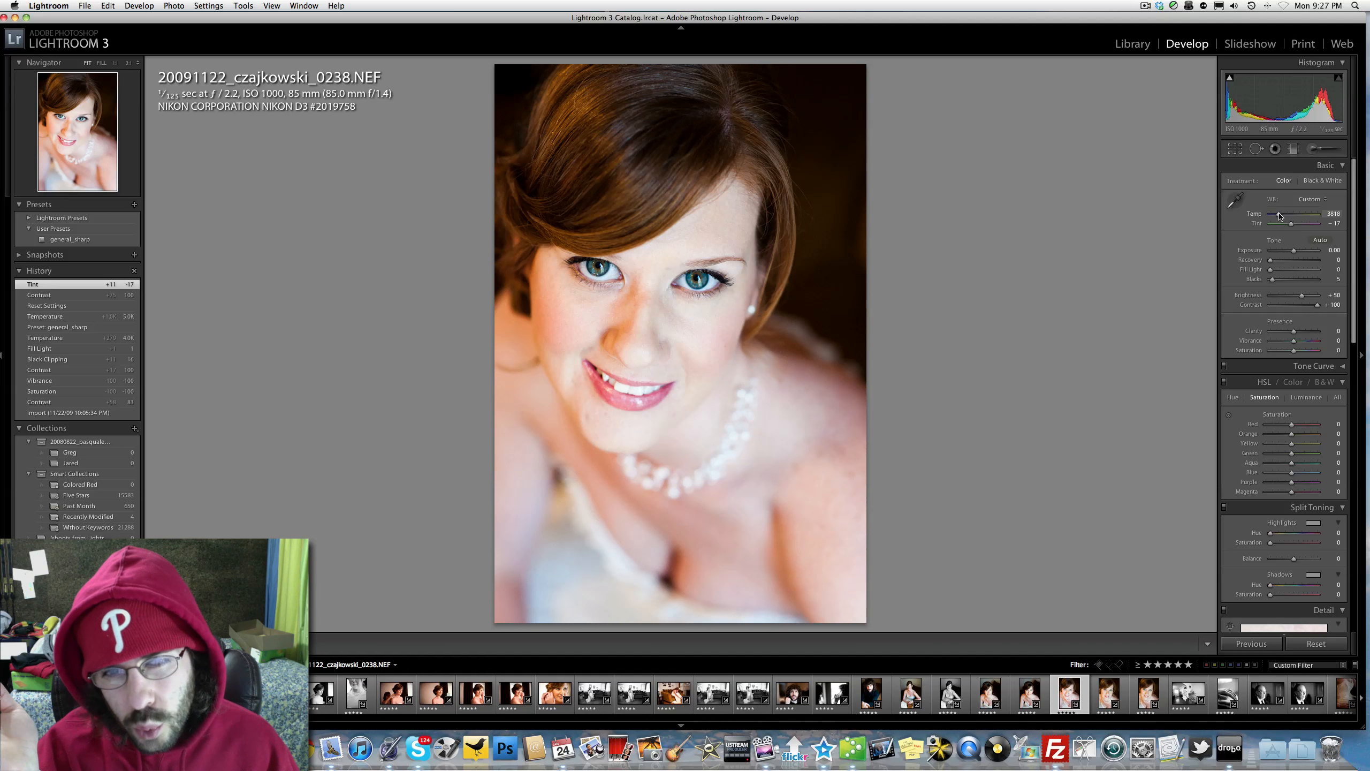
pyautogui.moveTo(1280, 215); pyautogui.dragTo(1280, 215)
# Step: Try Vibrance at +75 while checking the eyes close up, and undo the Vibrance change
pyautogui.click(601, 278)
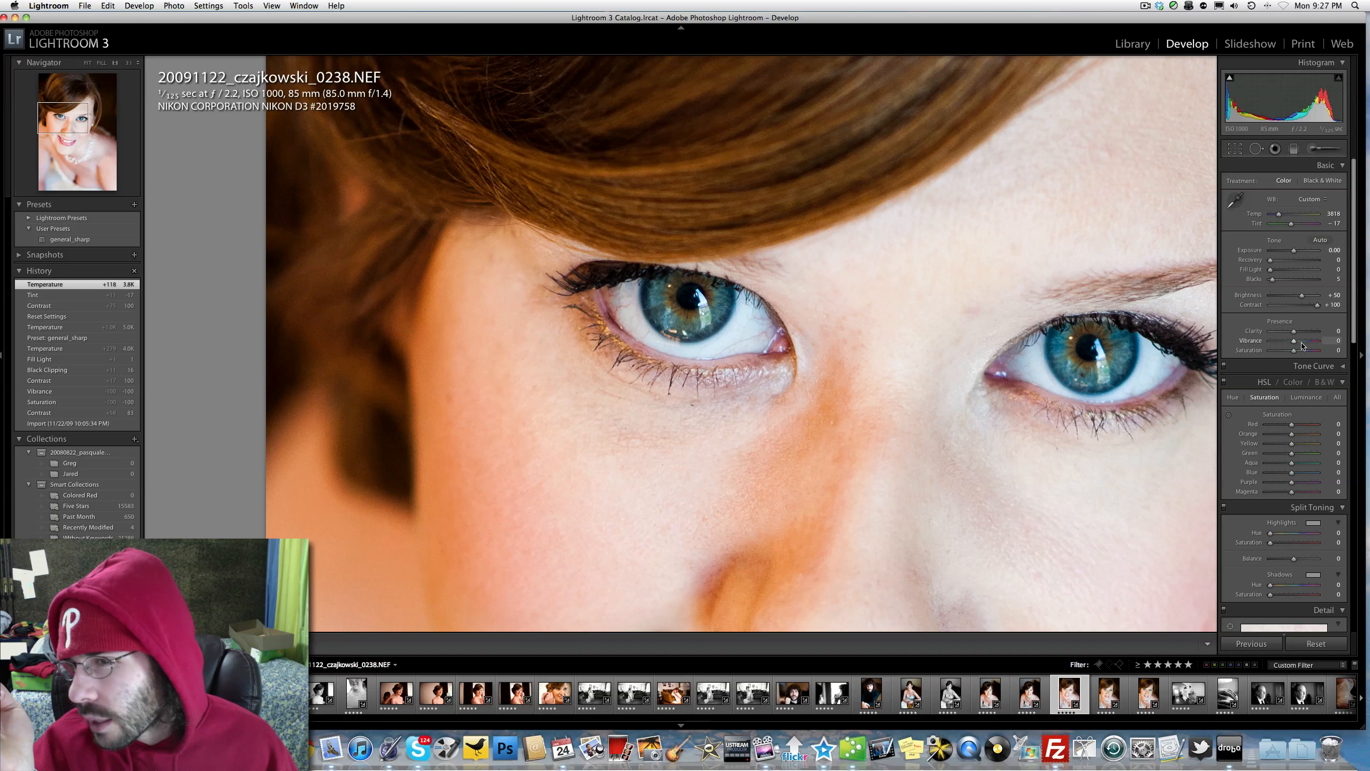
pyautogui.moveTo(1302, 346); pyautogui.dragTo(1312, 343)
pyautogui.click(676, 311)
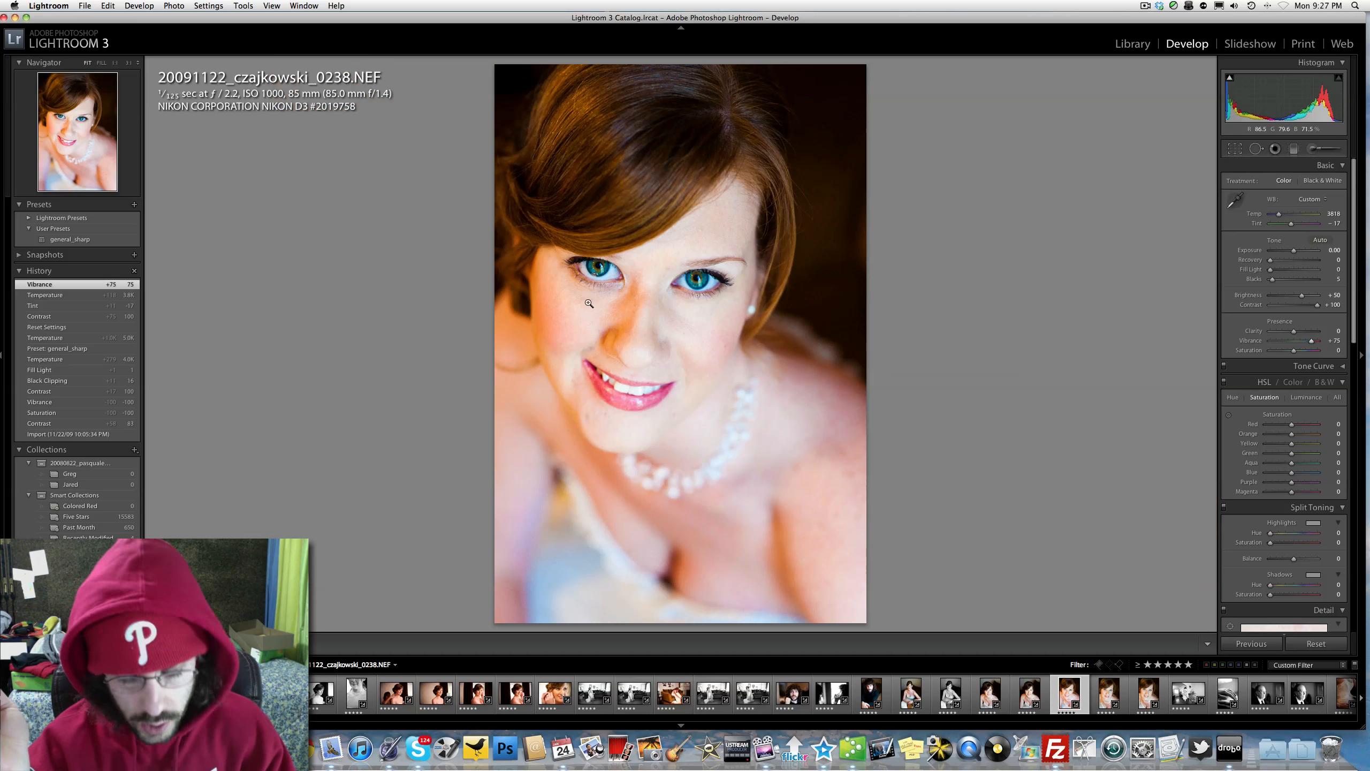
pyautogui.press('super+z')
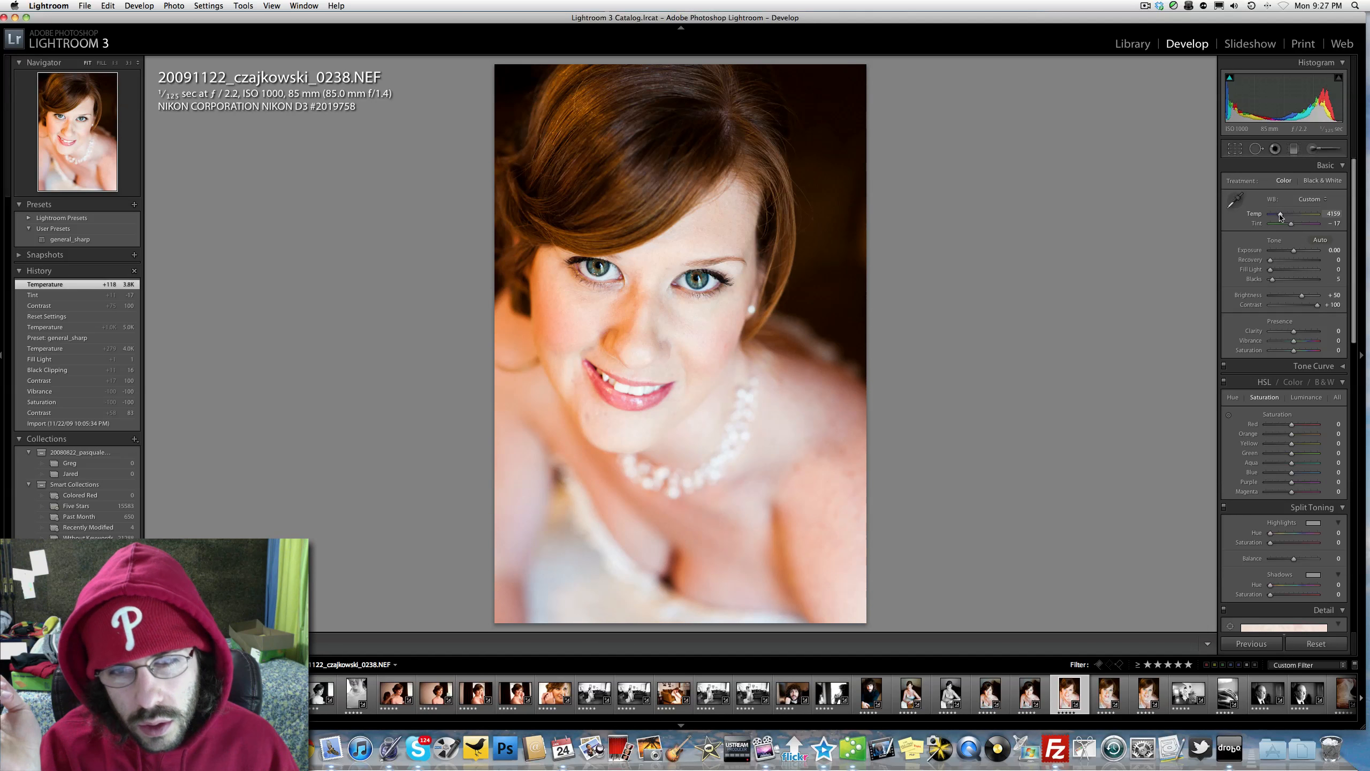
# Step: Set Clarity to -14 on the portrait, comparing softer and stronger Clarity values on the eyes close up
pyautogui.click(1288, 331)
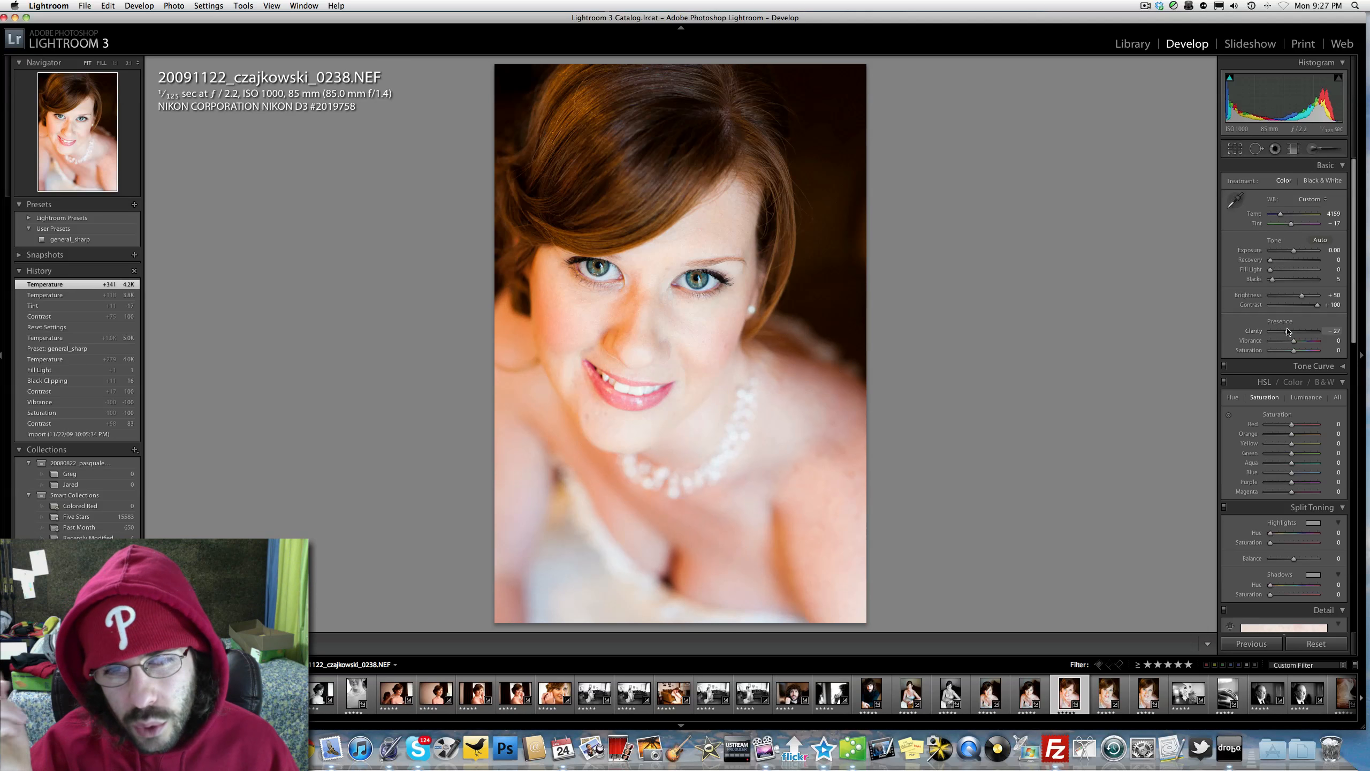
pyautogui.moveTo(1285, 331); pyautogui.dragTo(1291, 331)
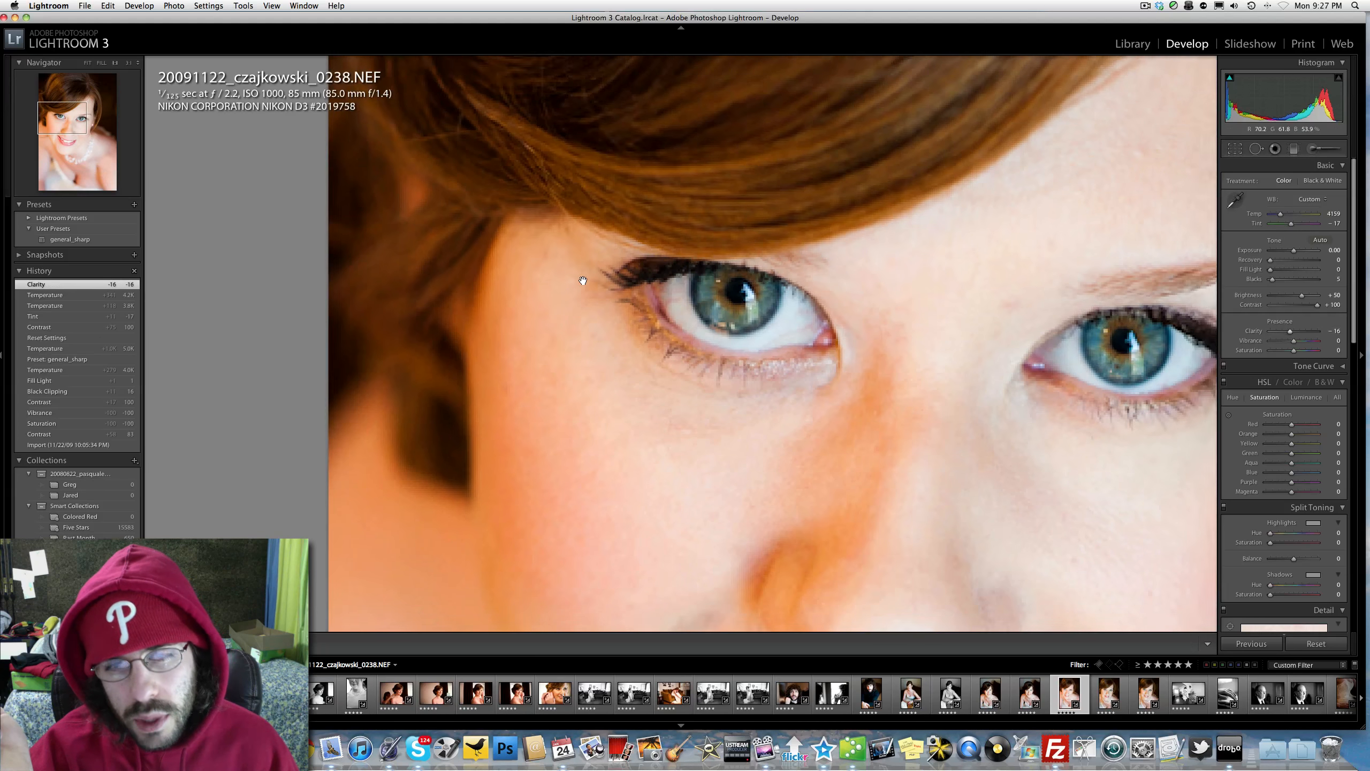
pyautogui.click(586, 270)
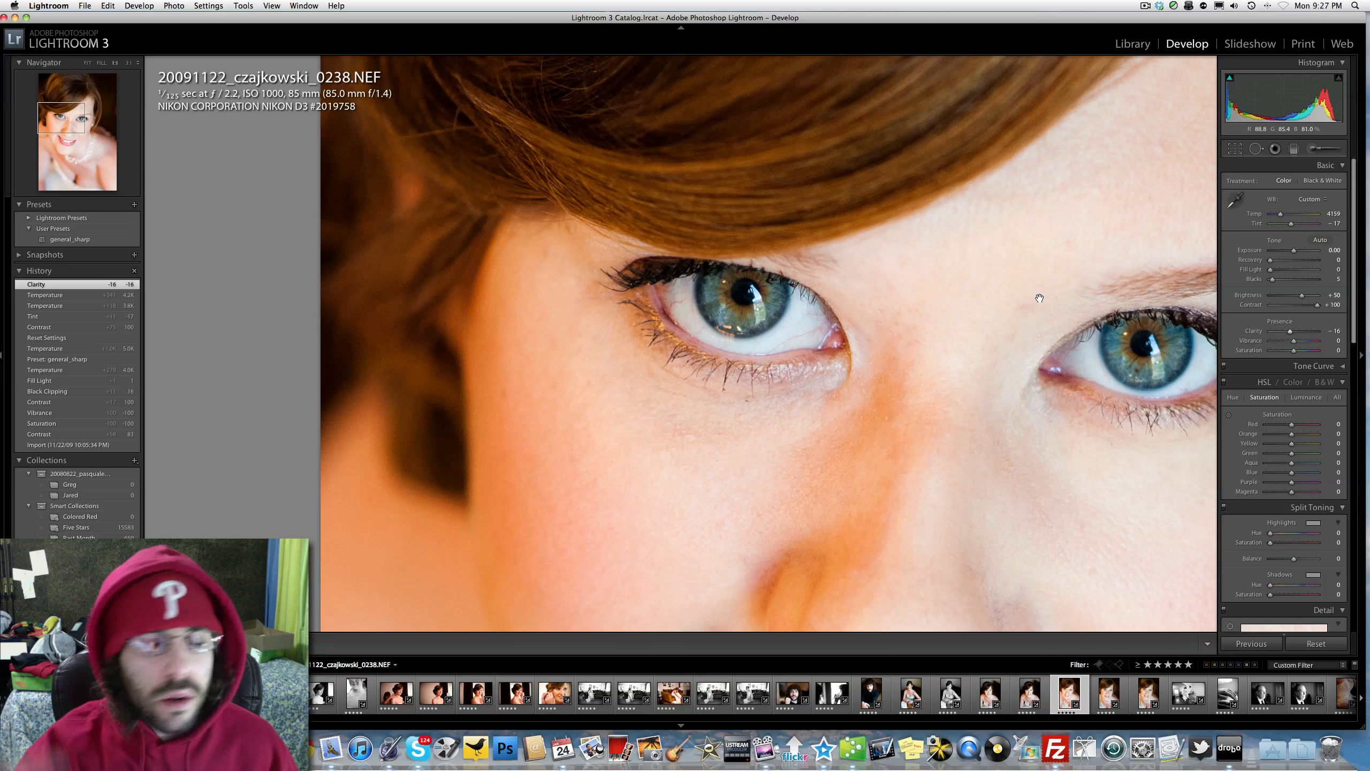
pyautogui.click(1313, 332)
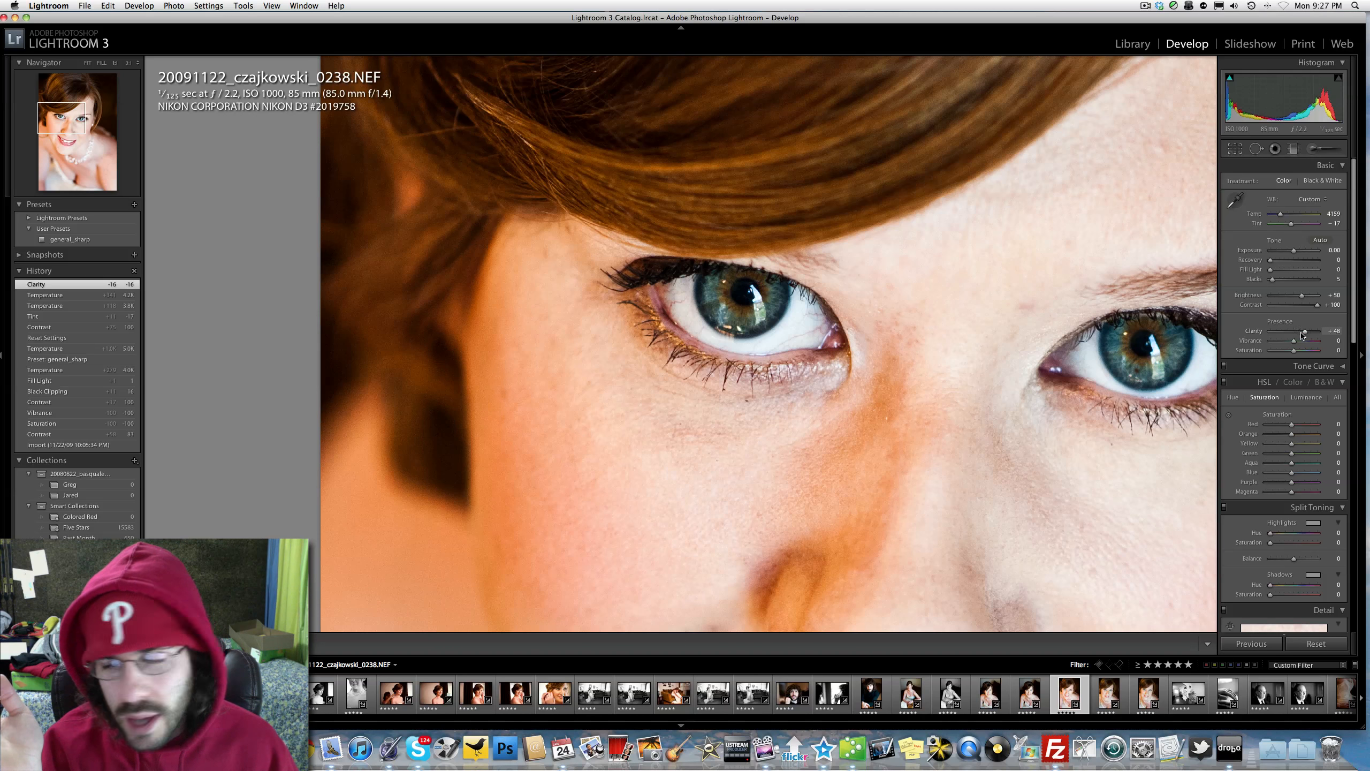
pyautogui.click(1280, 332)
pyautogui.moveTo(1280, 331); pyautogui.dragTo(1294, 332)
pyautogui.click(864, 295)
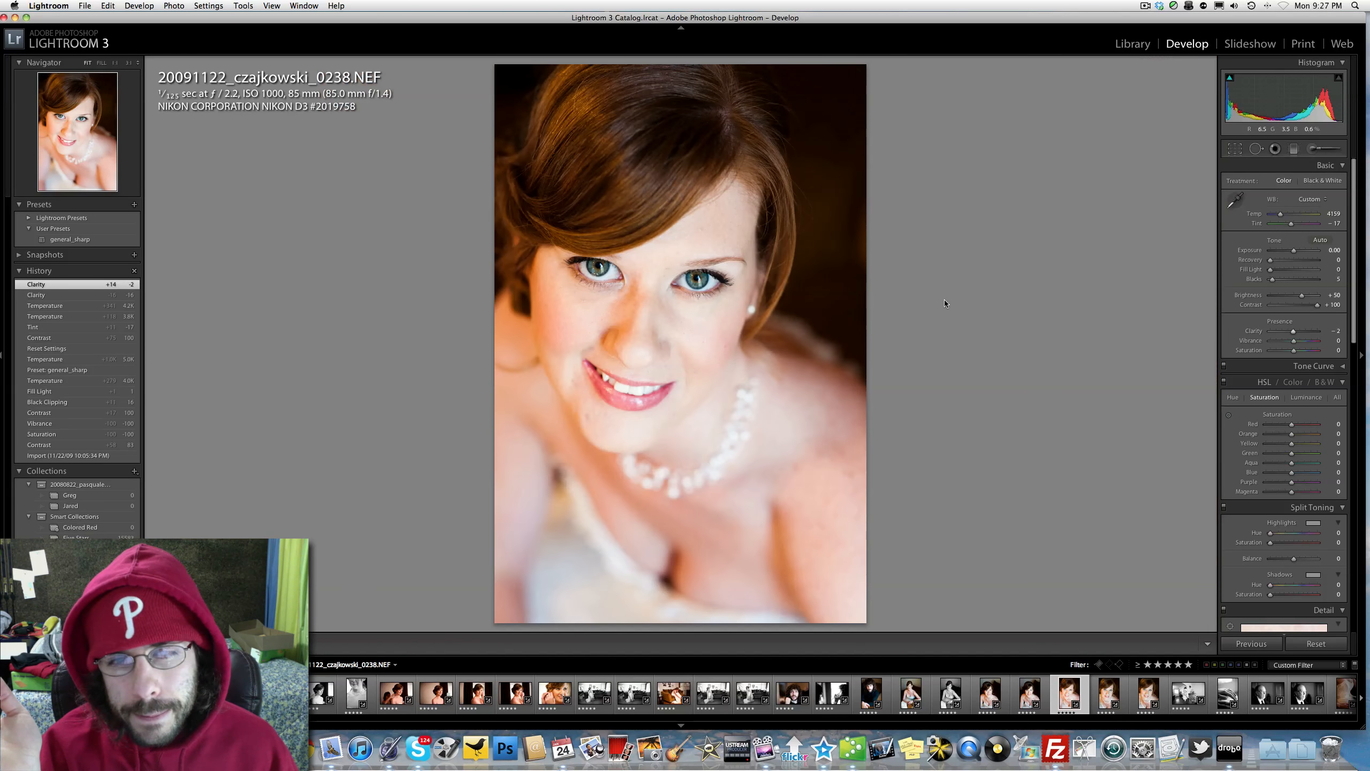
pyautogui.moveTo(1294, 331)
pyautogui.mouseDown()
pyautogui.moveTo(1308, 333)
pyautogui.moveTo(1273, 338)
pyautogui.moveTo(1291, 337)
pyautogui.mouseUp()
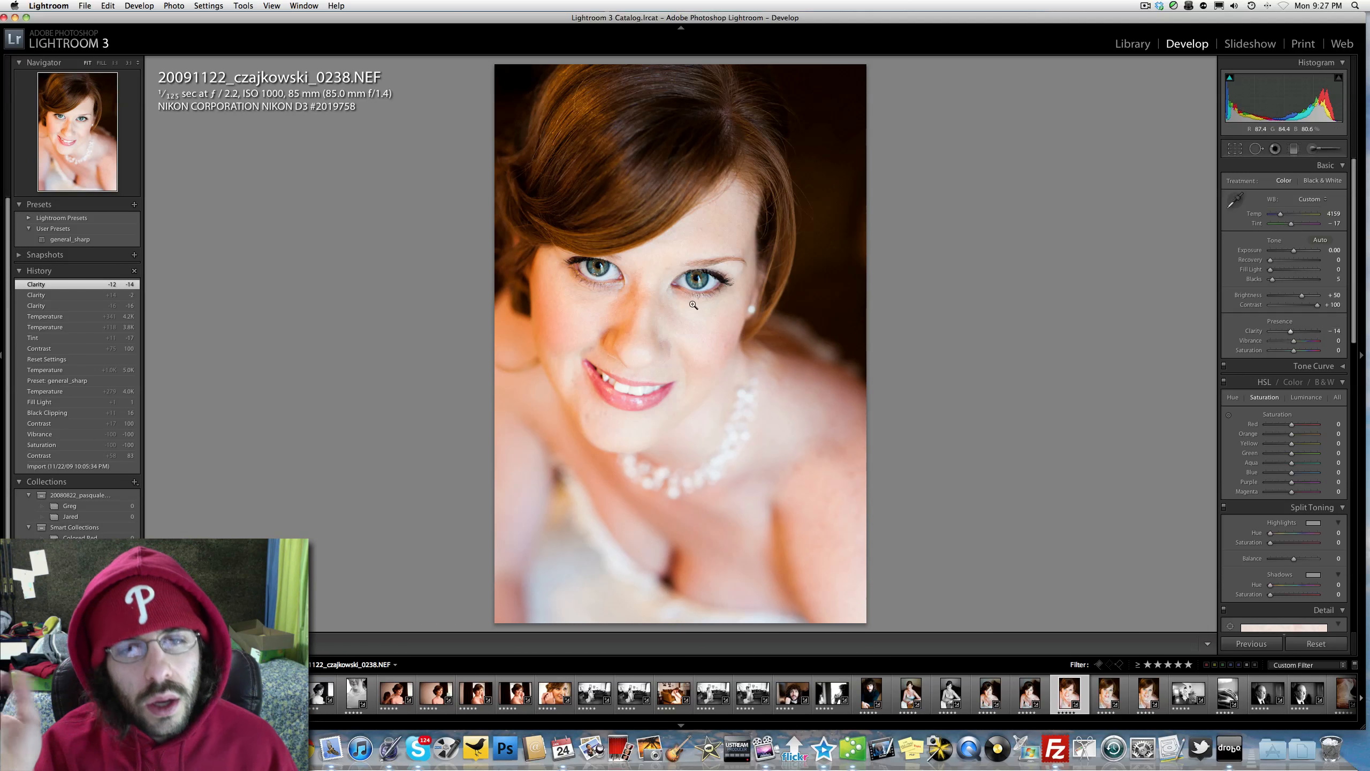
# Step: Apply the general_sharp preset to the portrait and check the sharpness of both eyes close up
pyautogui.click(604, 267)
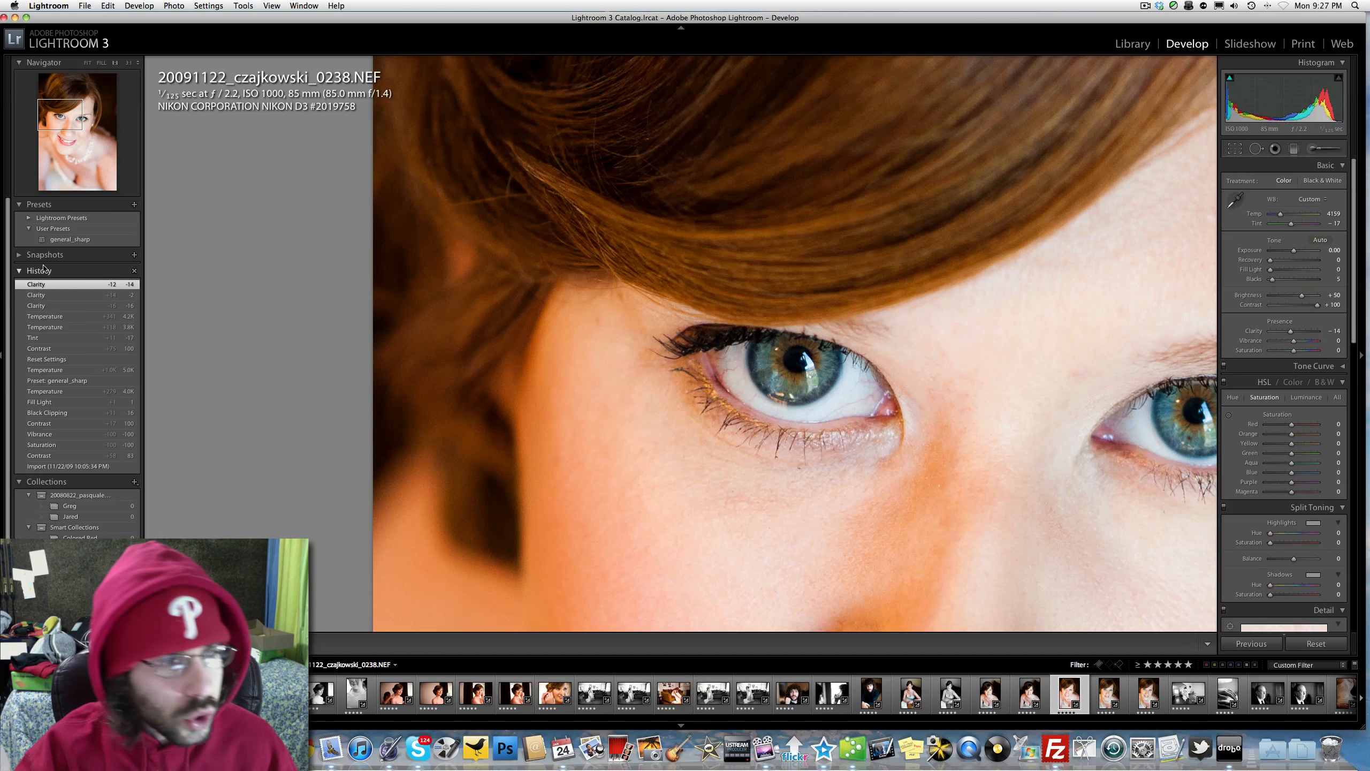
pyautogui.click(75, 239)
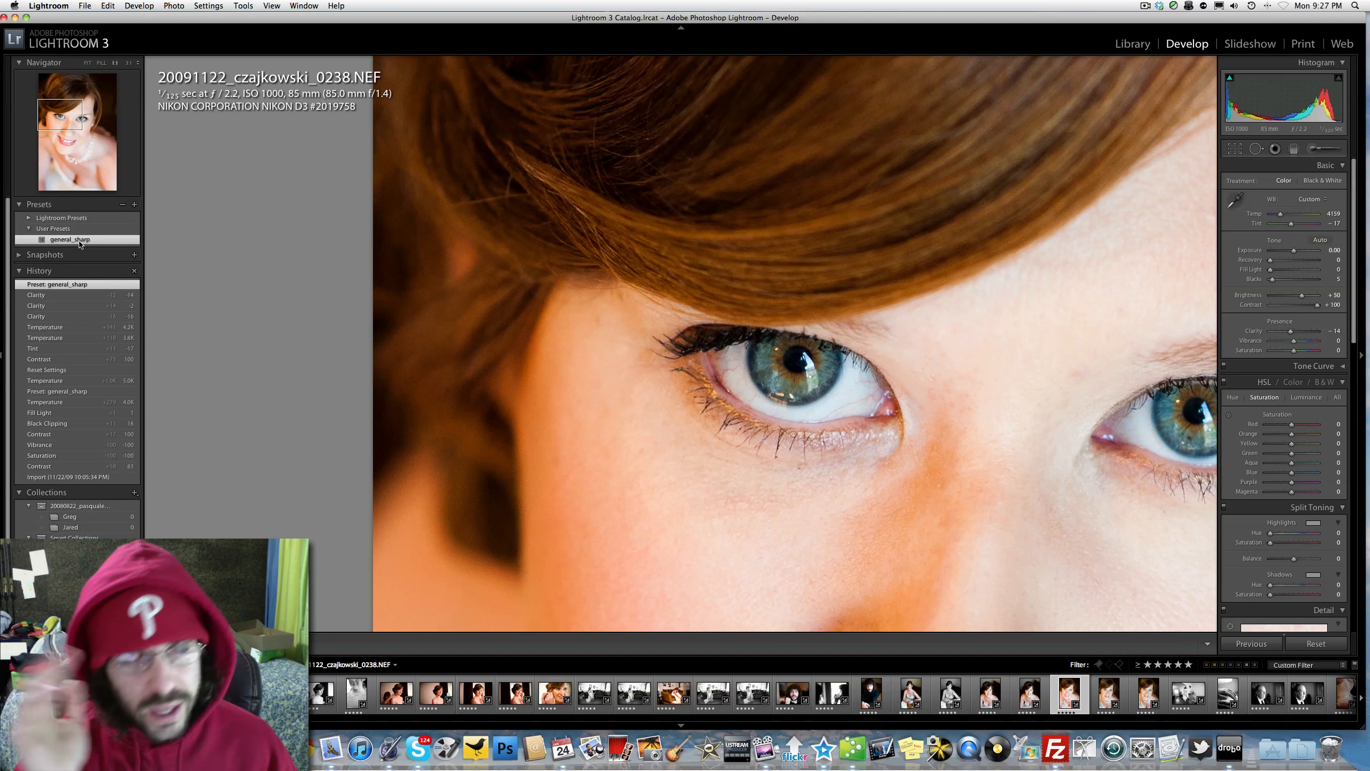
pyautogui.click(784, 367)
pyautogui.click(570, 263)
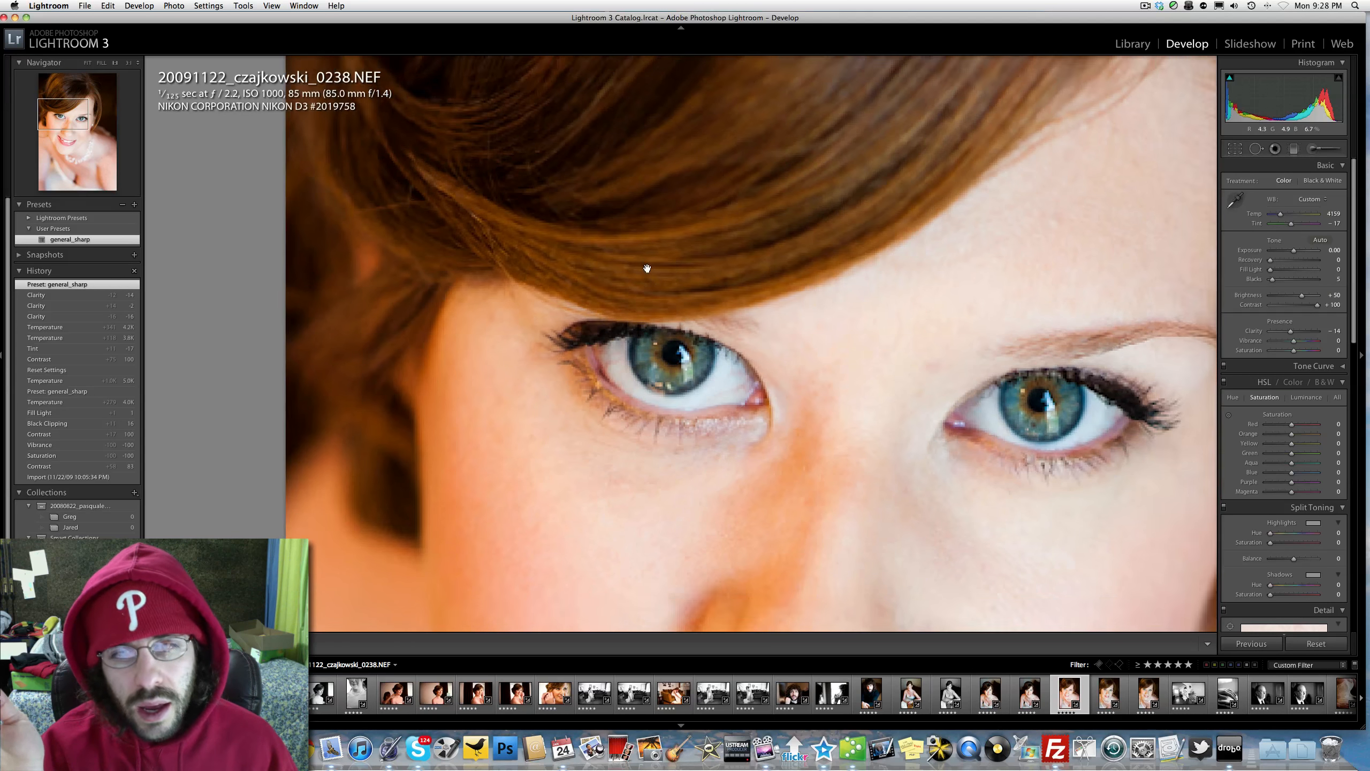
pyautogui.click(729, 355)
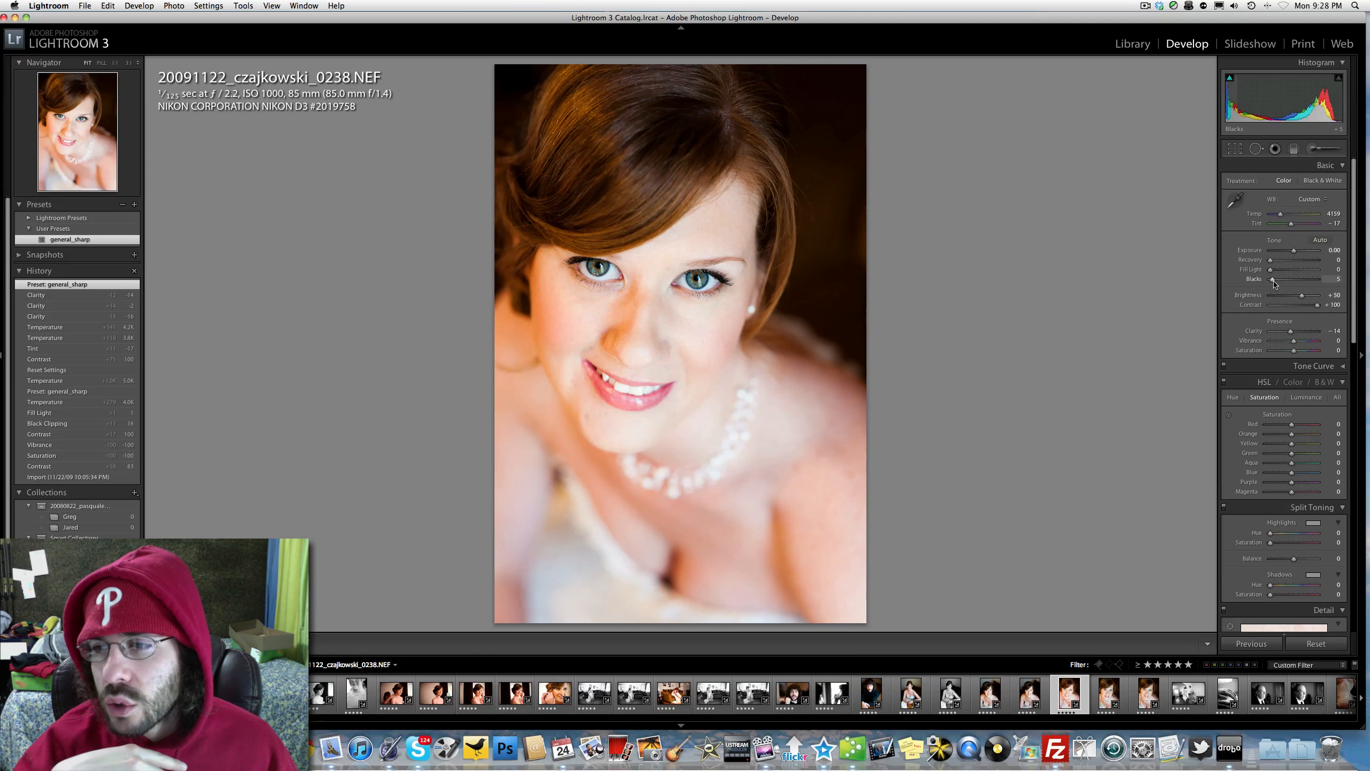
# Step: Set Blacks to 8 on the color portrait and create a virtual copy of it
pyautogui.moveTo(1273, 279); pyautogui.dragTo(1277, 284)
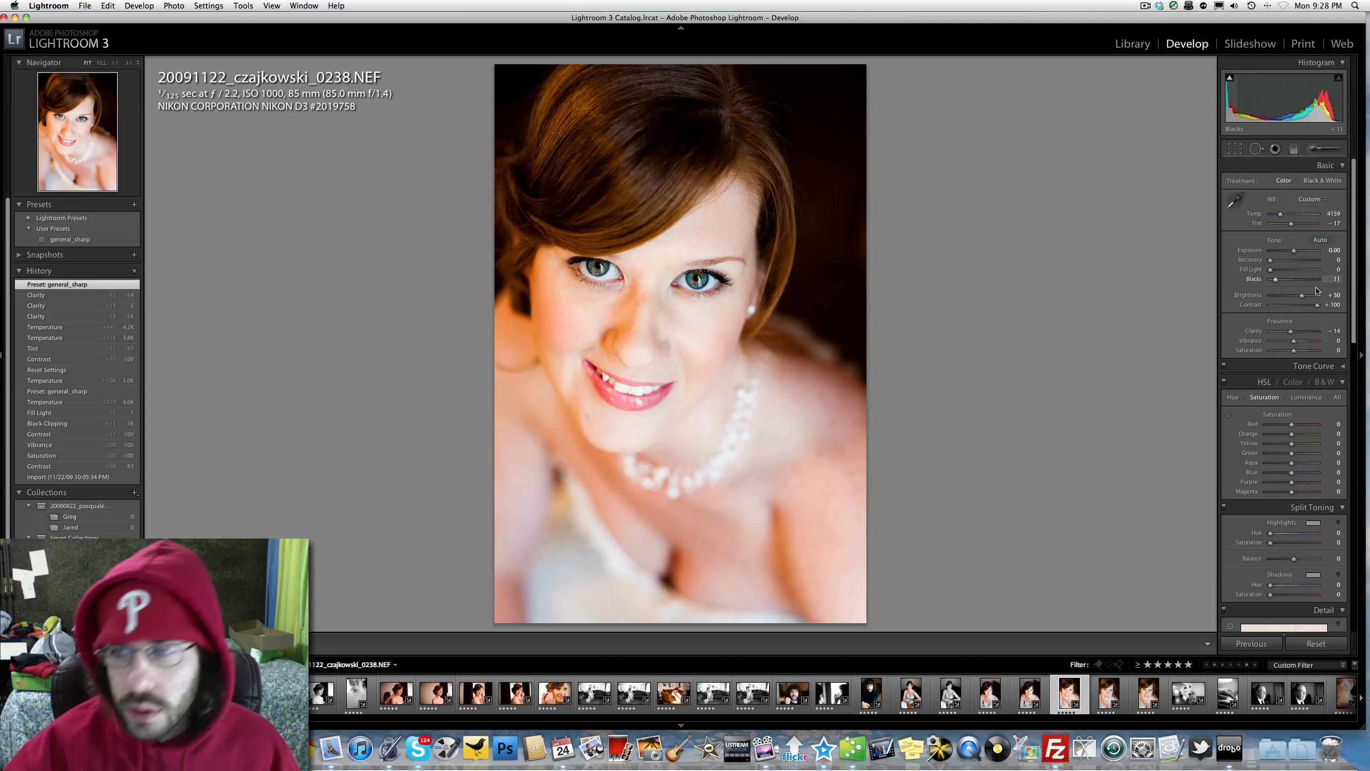
pyautogui.click(1333, 279)
pyautogui.write('5')
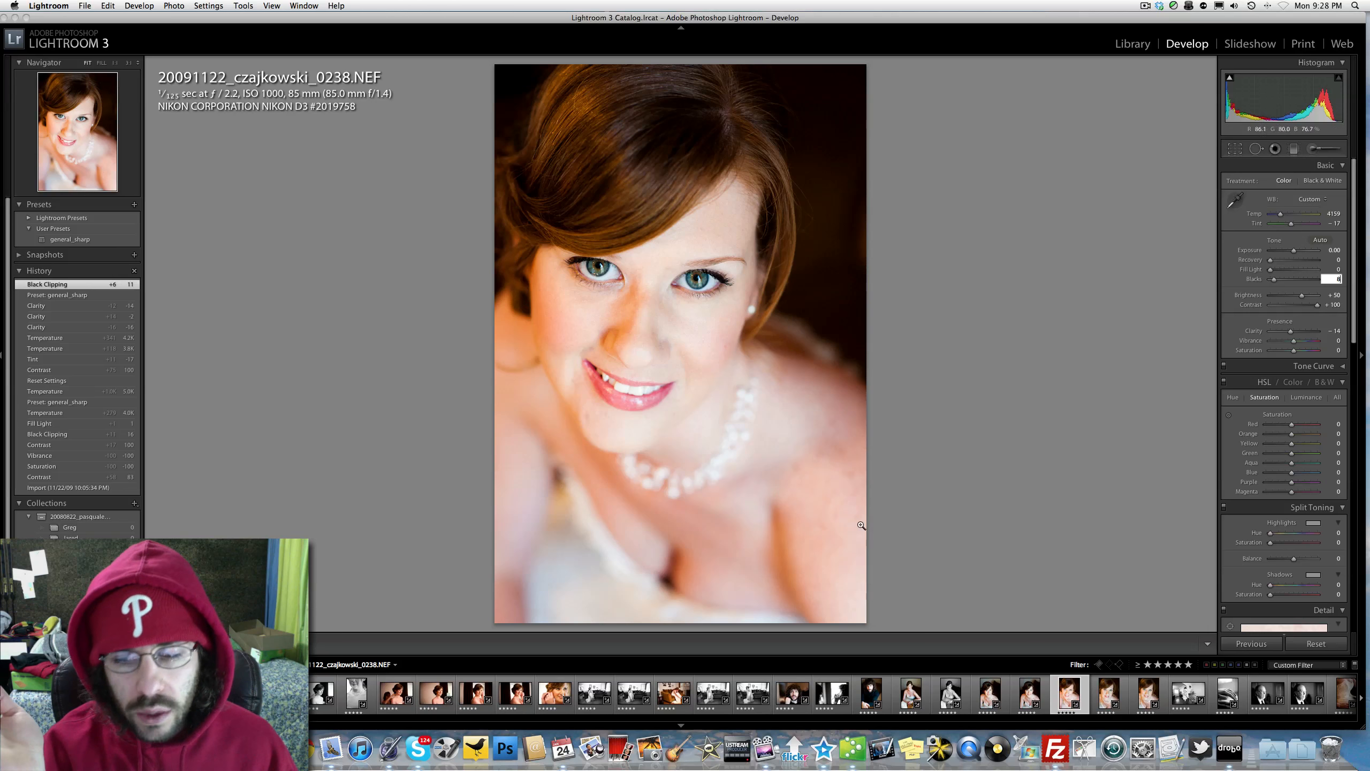
pyautogui.rightClick(1070, 697)
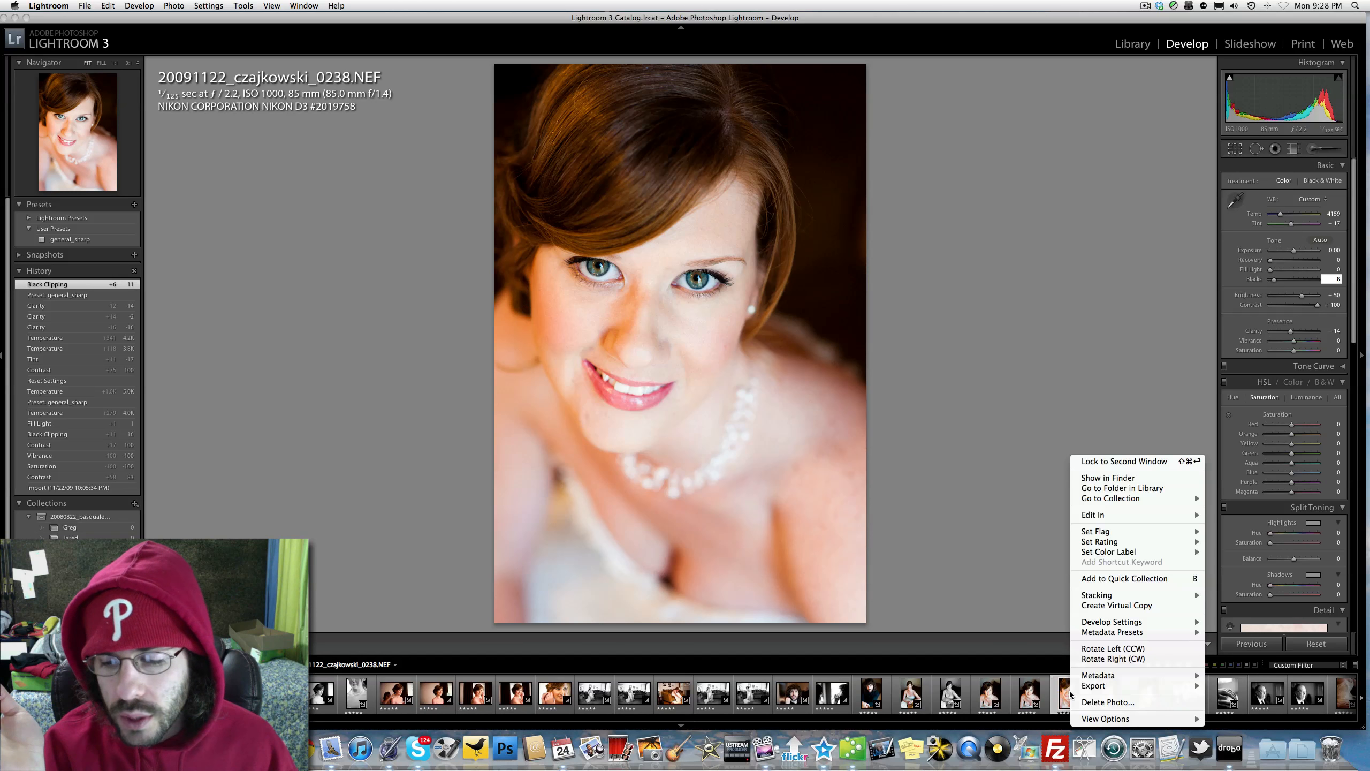
pyautogui.click(1101, 605)
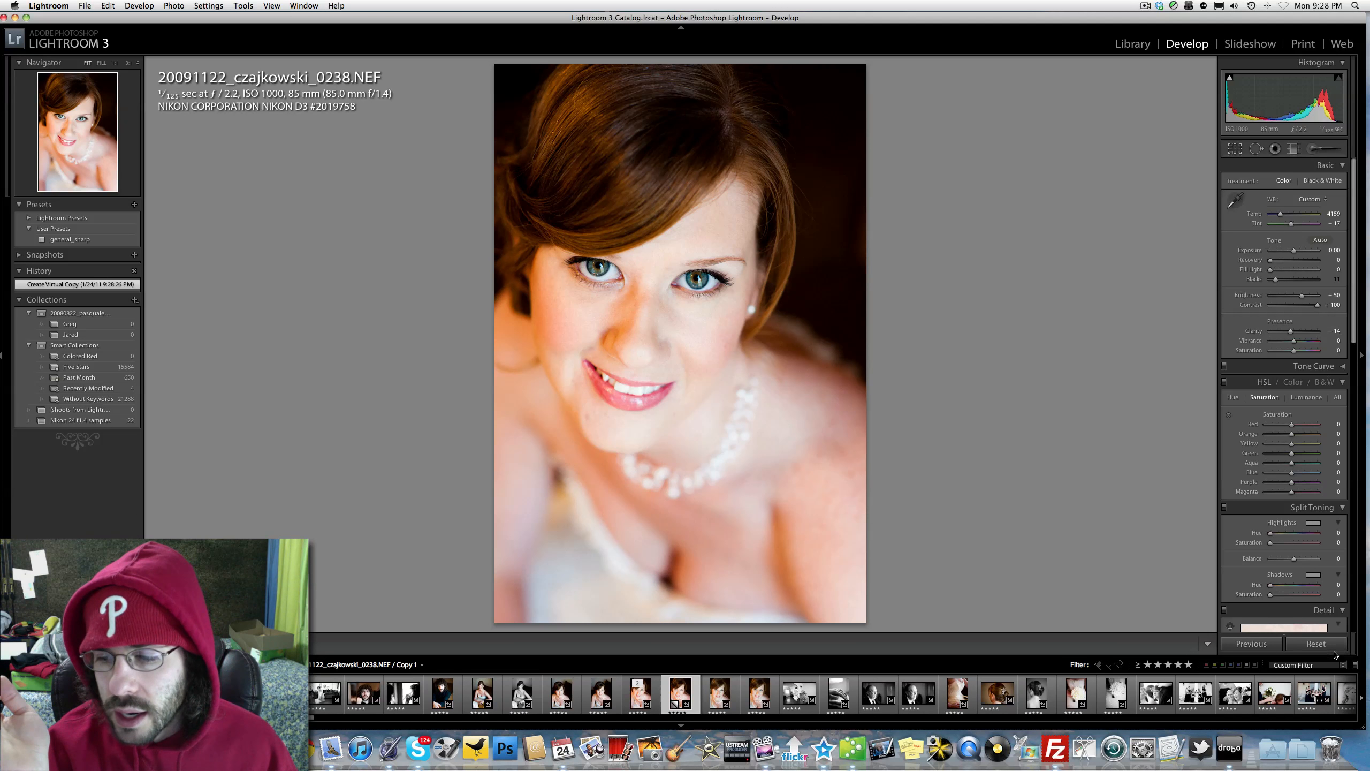
# Step: Compare the before and after views of the color edit on the virtual copy and on the original portrait
pyautogui.press('\\')
pyautogui.press('\\')
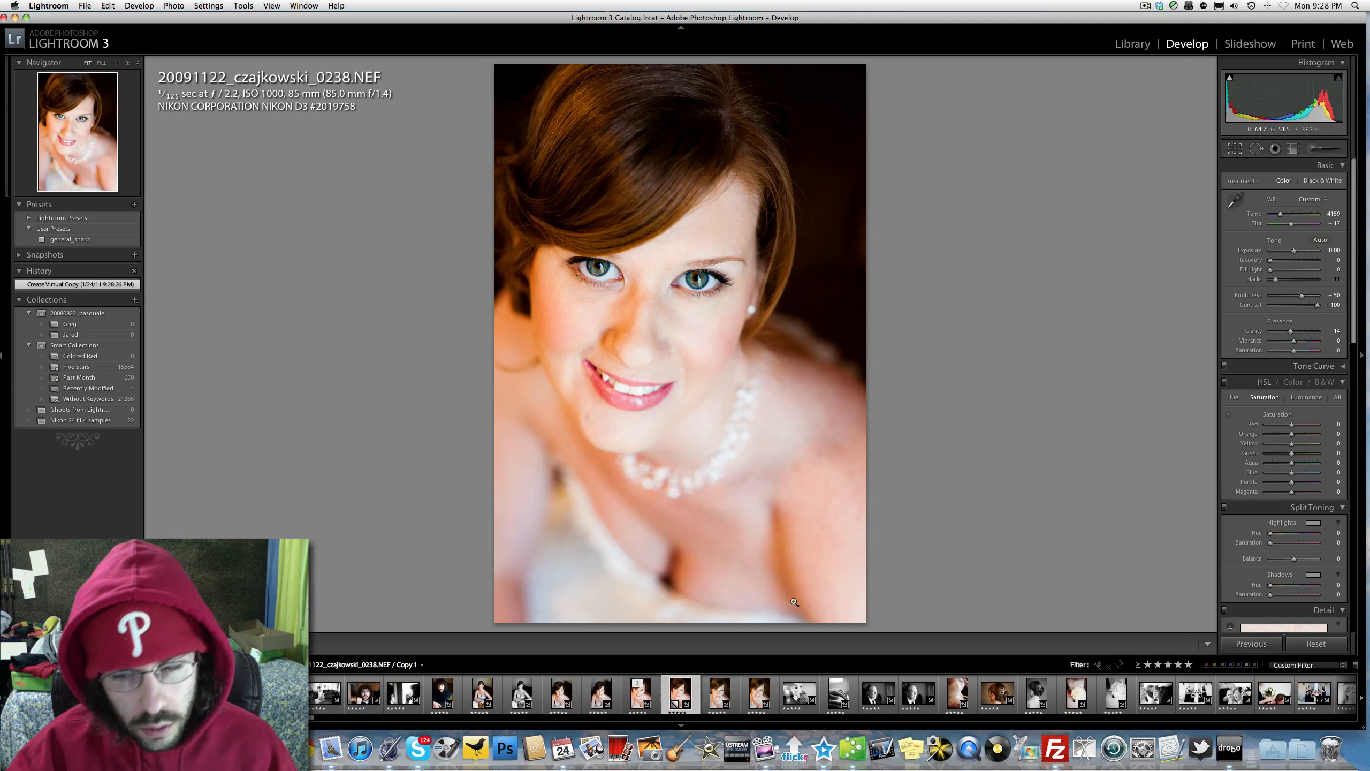
pyautogui.click(640, 693)
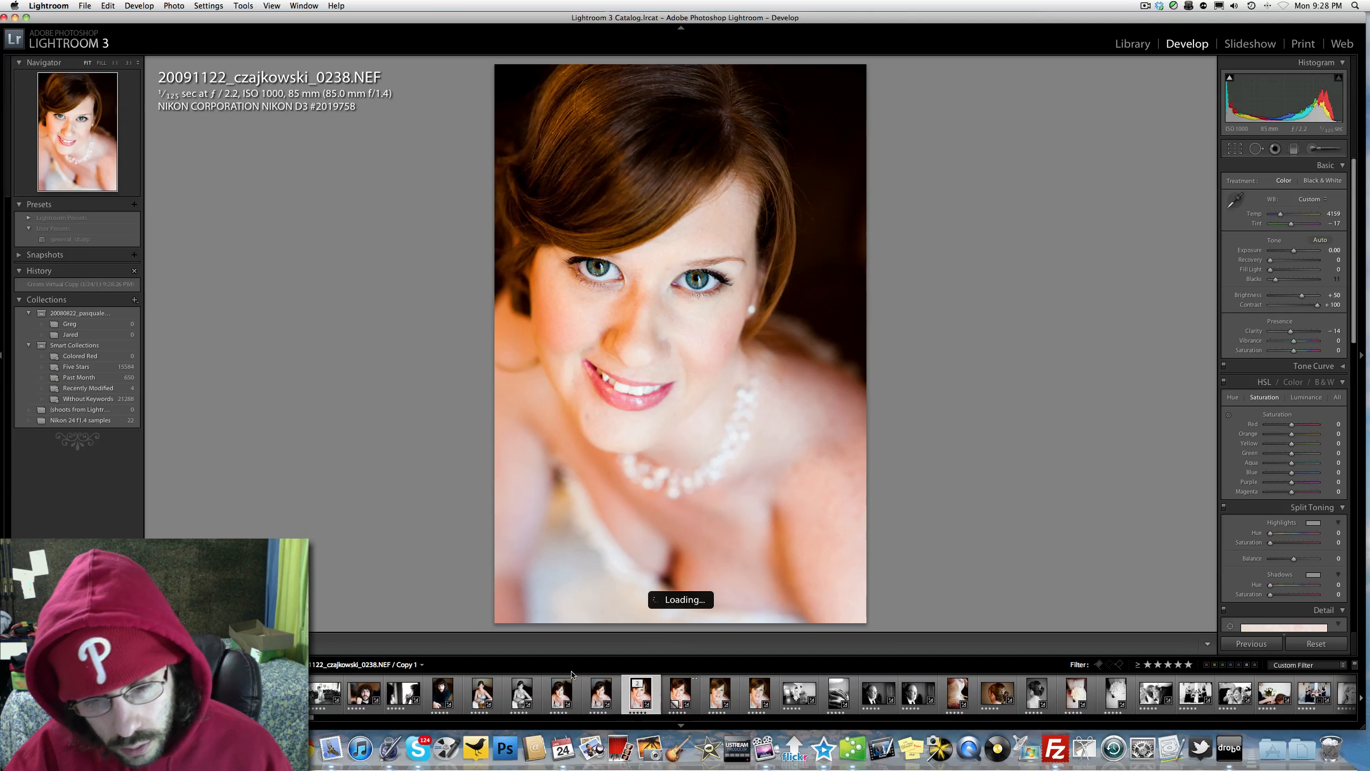
pyautogui.press('\\')
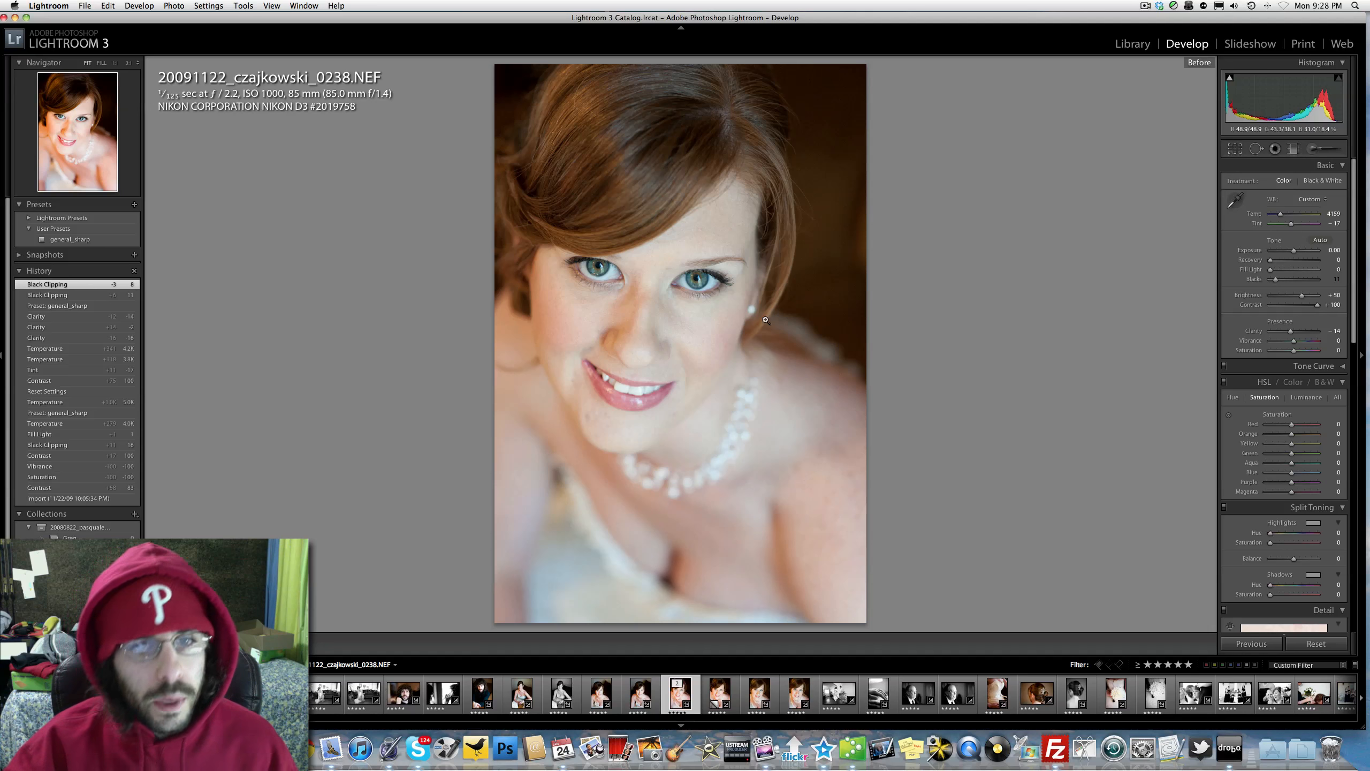
pyautogui.press('\\')
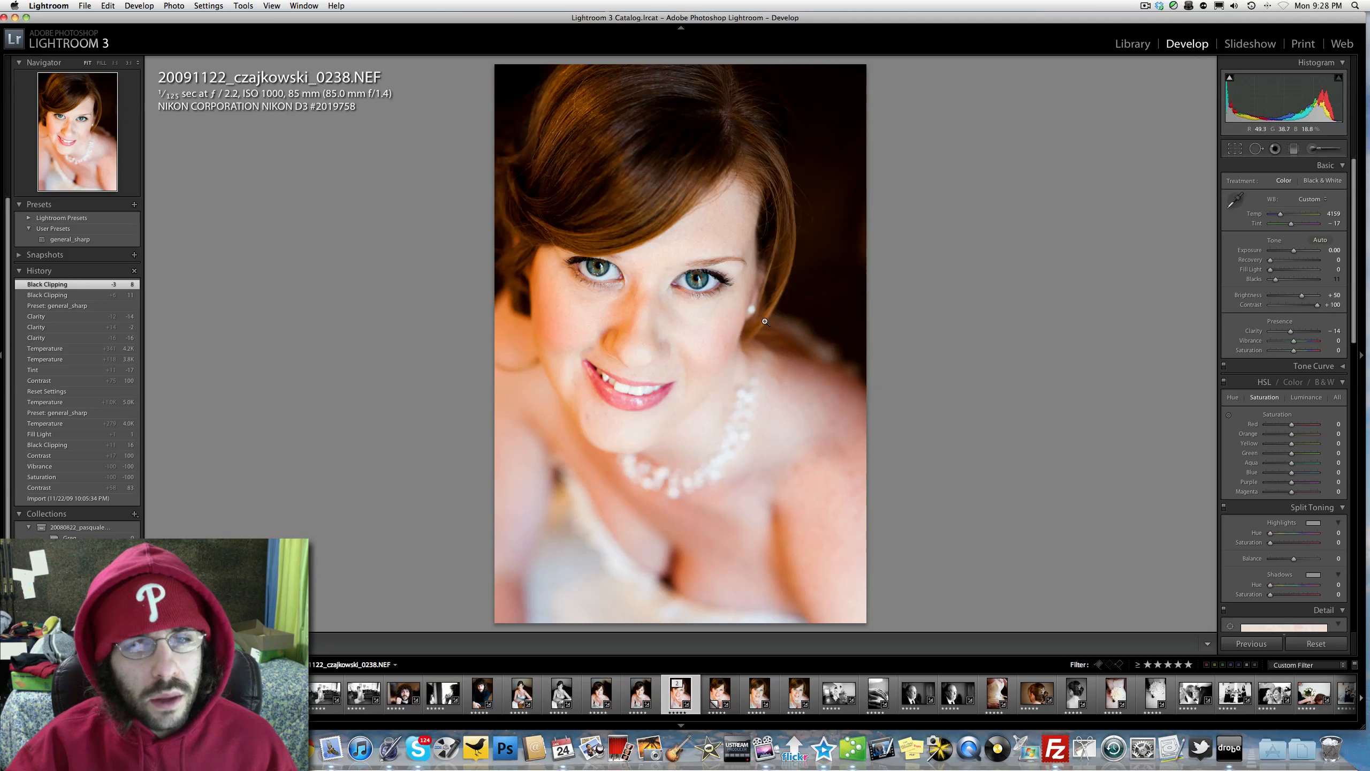
pyautogui.press('\\')
pyautogui.press('\\')
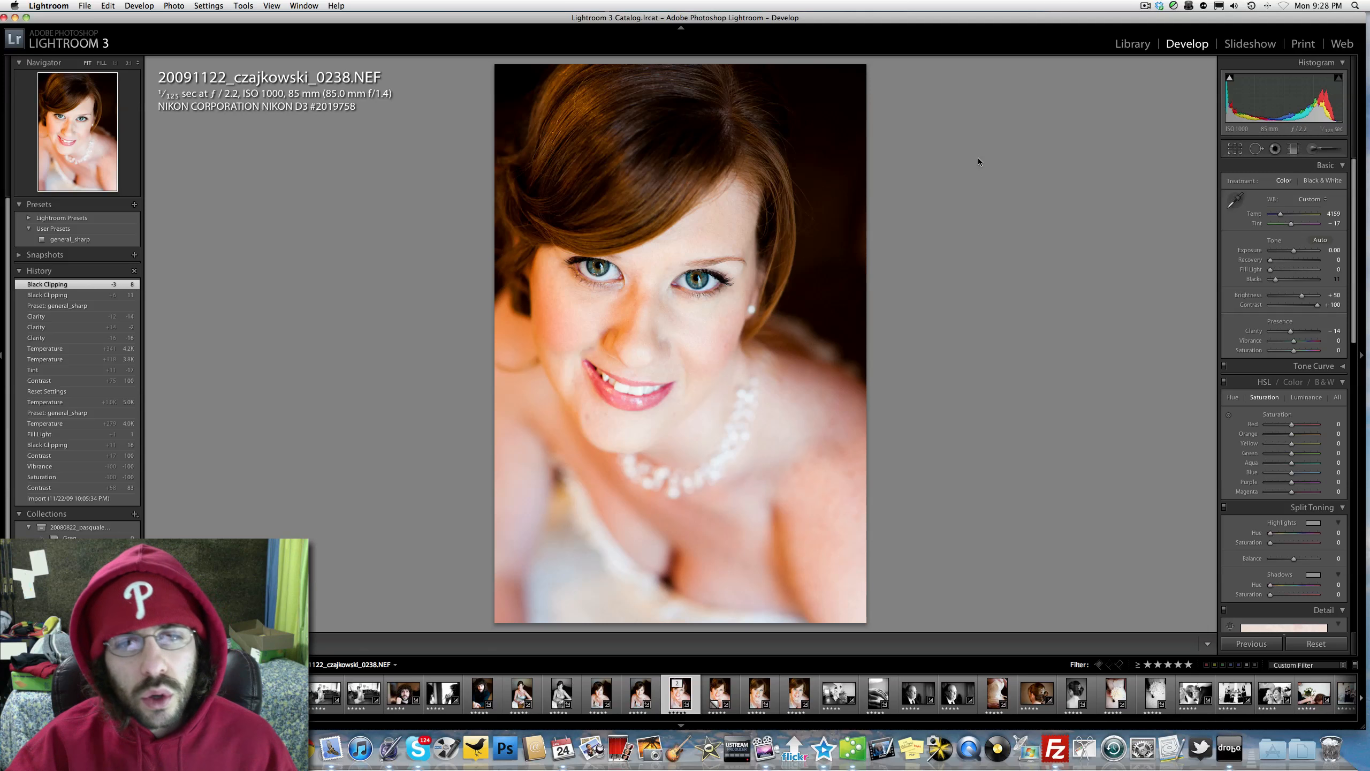
pyautogui.press('\\')
pyautogui.press('\\')
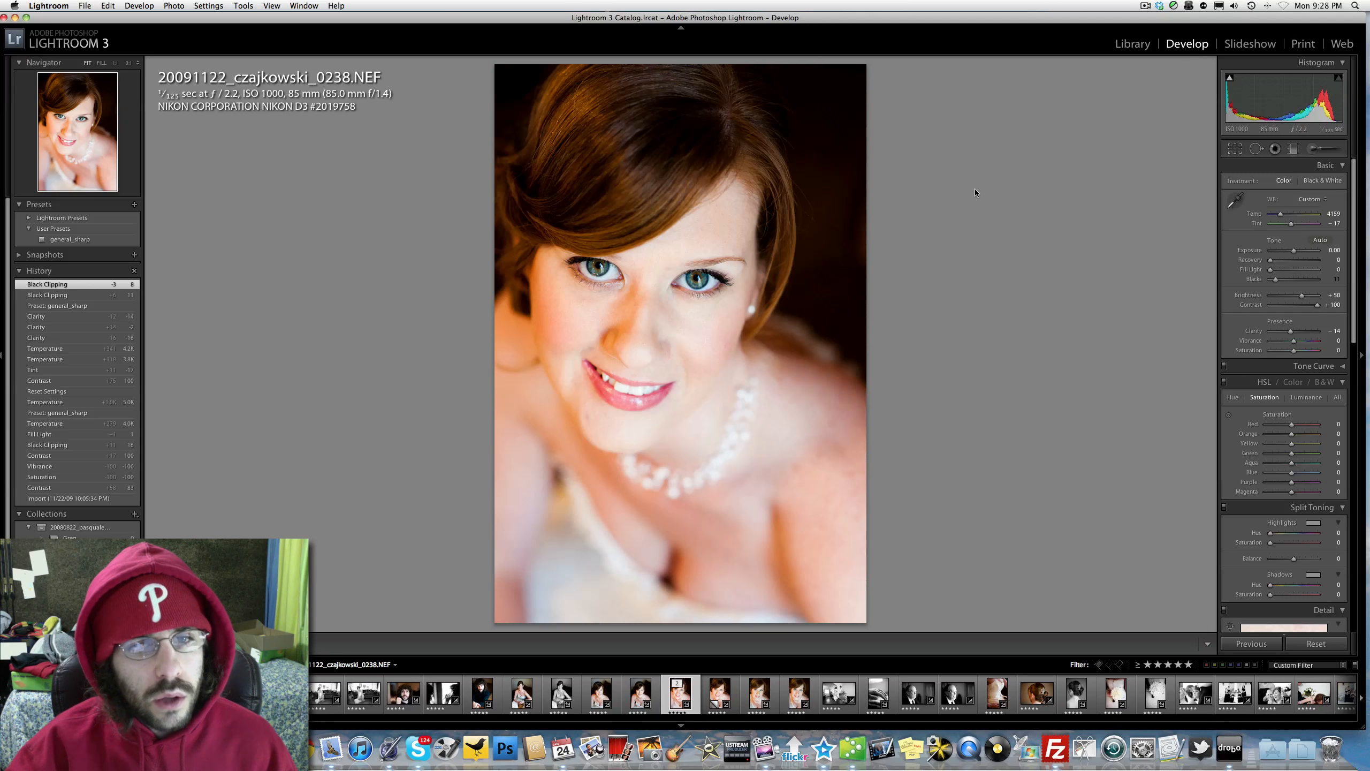
# Step: Reset the virtual copy's develop settings and remove its color with Saturation and Vibrance at -100
pyautogui.press('super+apostrophe')
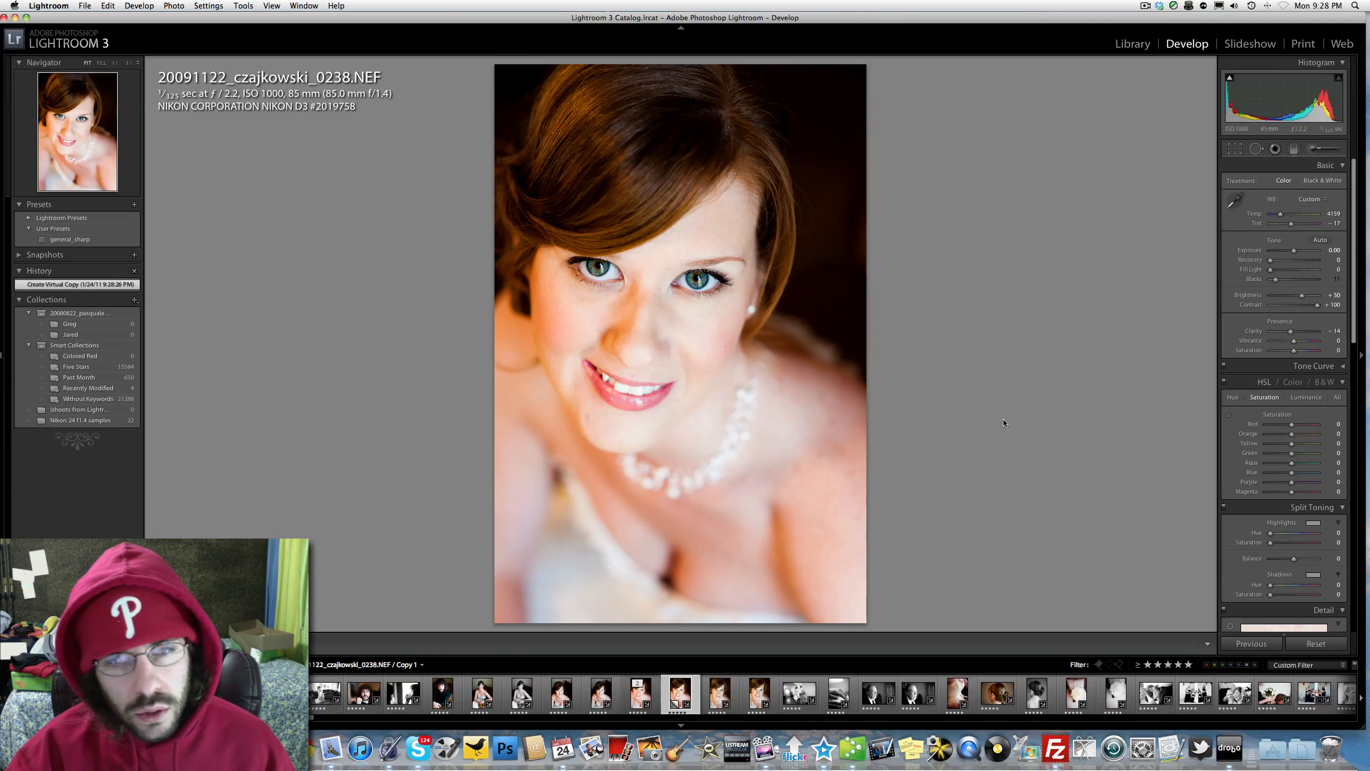
pyautogui.click(1316, 644)
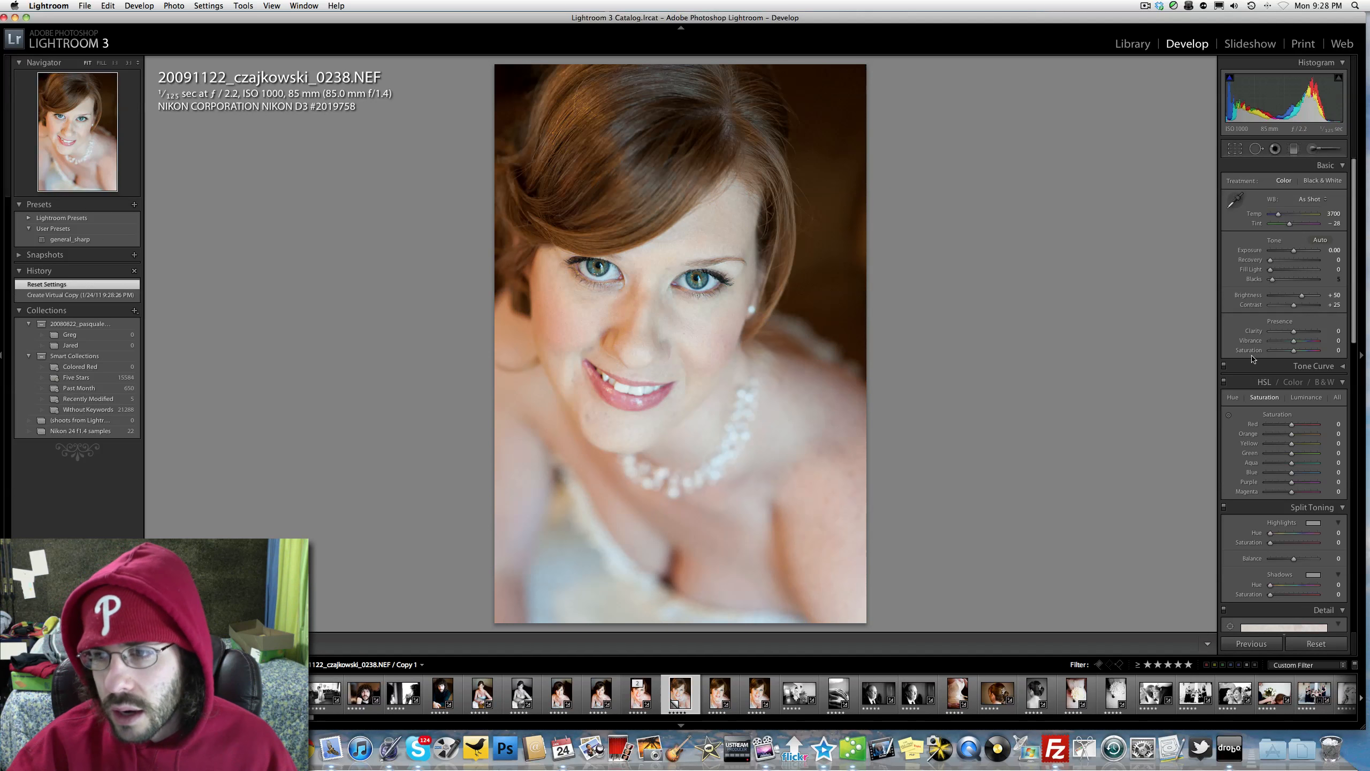
pyautogui.click(1270, 350)
pyautogui.click(1269, 340)
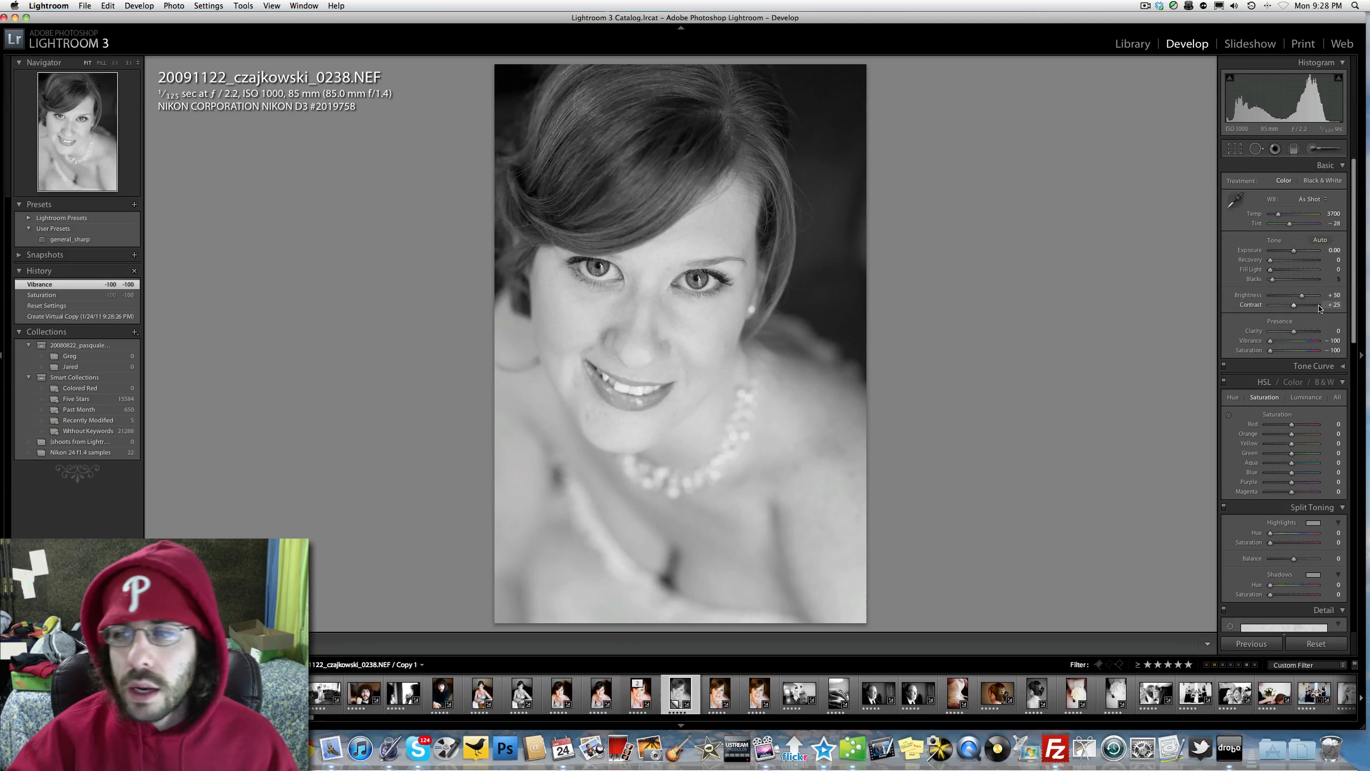
# Step: Set Contrast to +100, Blacks to 16, Exposure to +0.10 and Temp to 3932 on the monochrome copy
pyautogui.moveTo(1318, 305); pyautogui.dragTo(1359, 312)
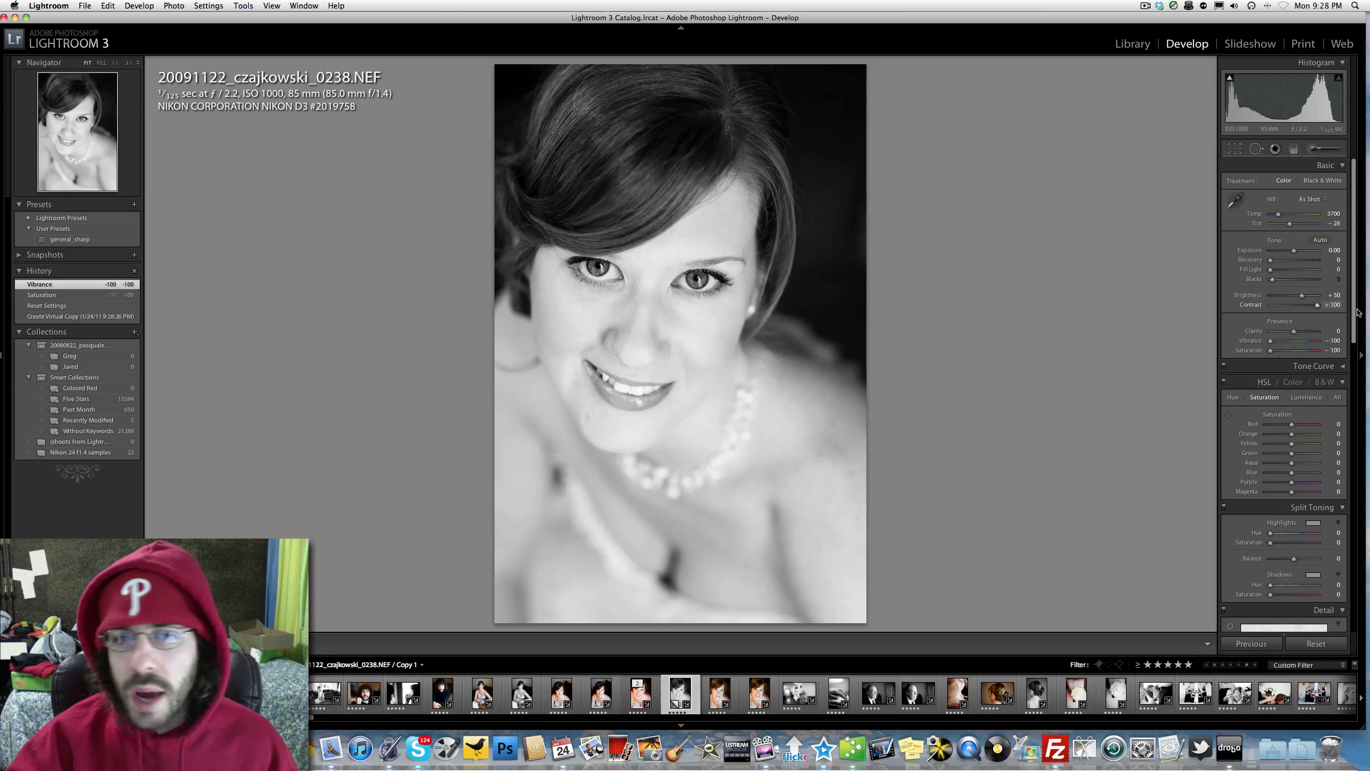
pyautogui.click(1278, 280)
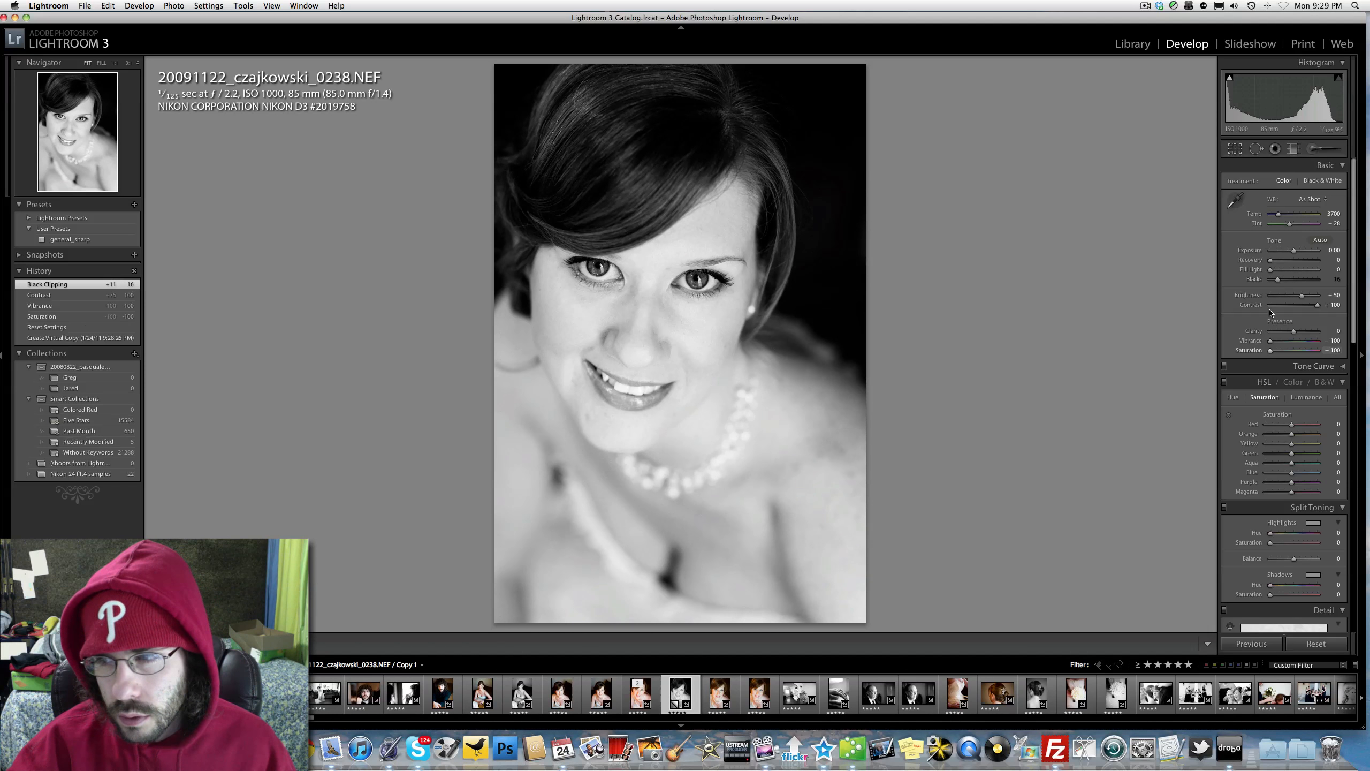
pyautogui.click(1294, 253)
pyautogui.click(1293, 215)
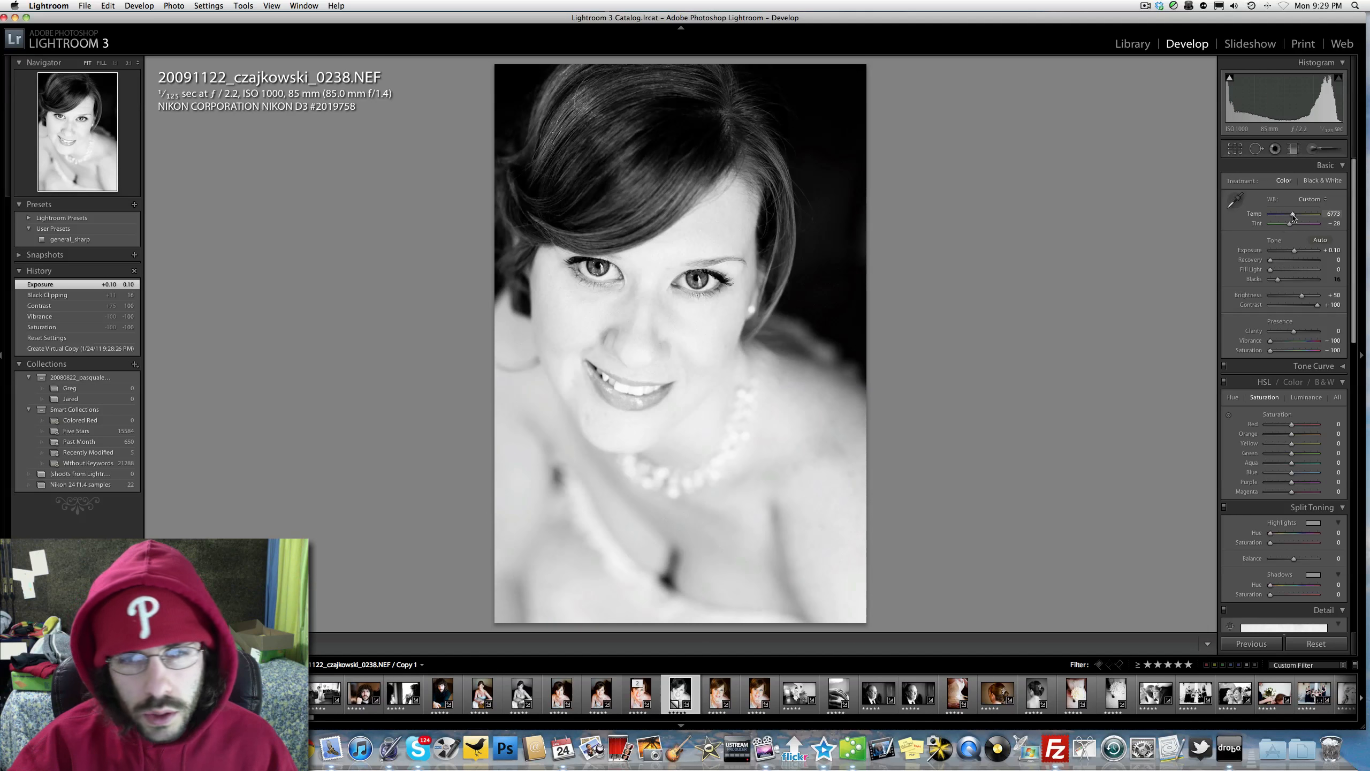
pyautogui.moveTo(1293, 216); pyautogui.dragTo(1280, 216)
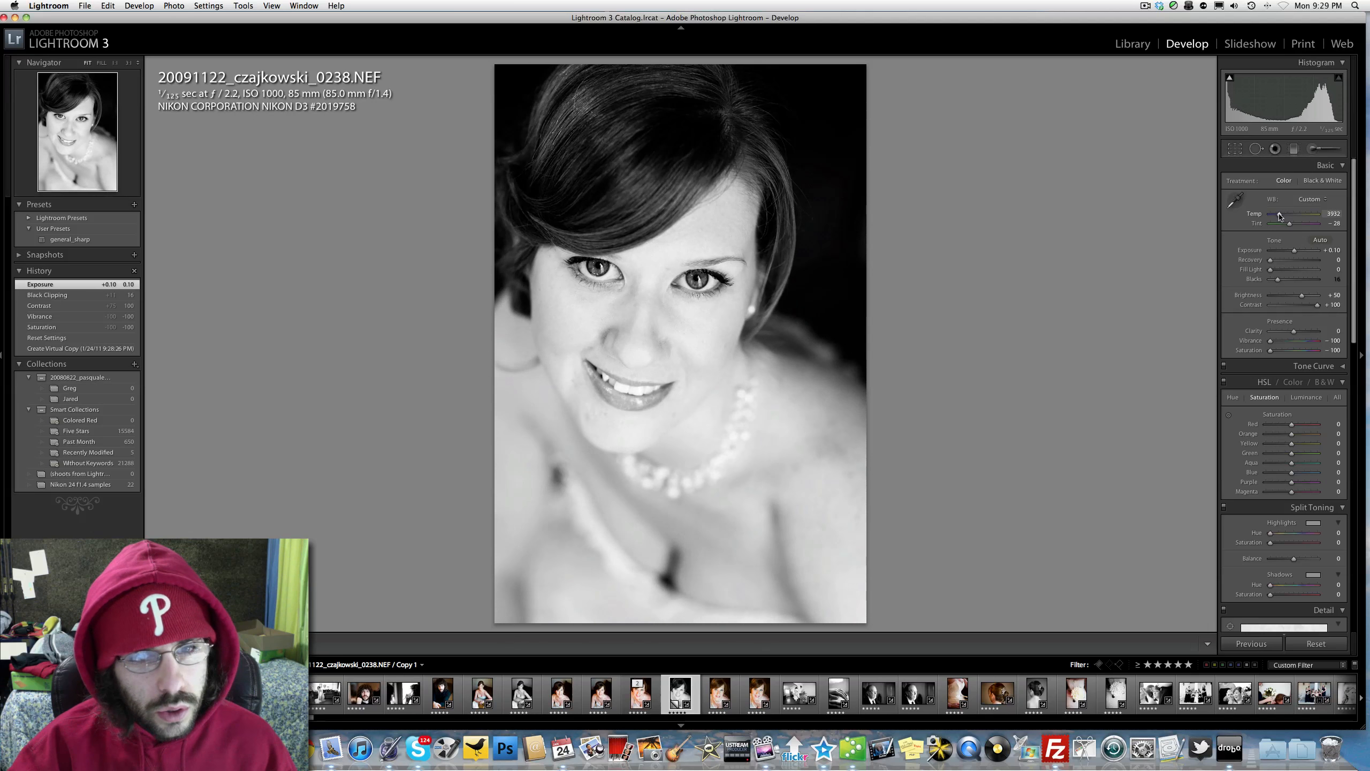
# Step: Set Clarity to +7 and Blacks to 18 on the monochrome copy, checking the face close up
pyautogui.click(1287, 331)
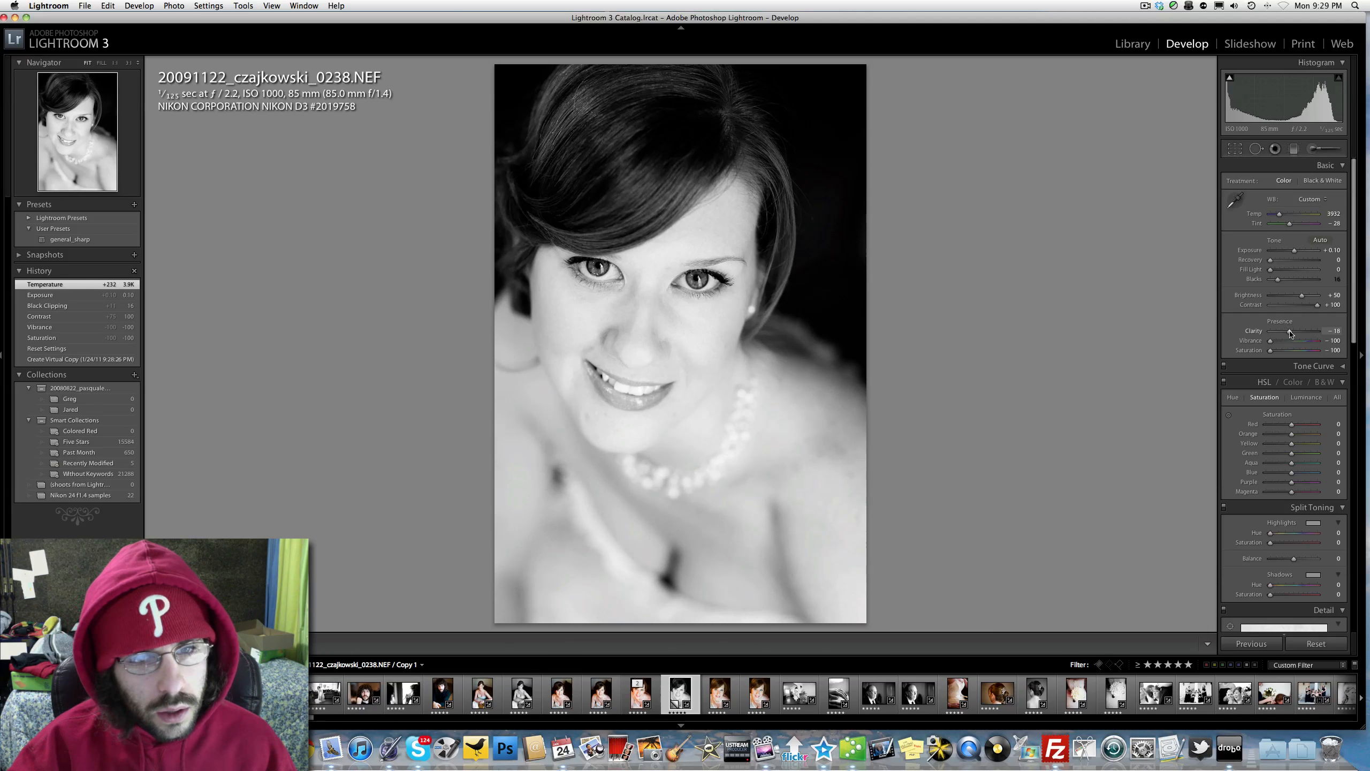
pyautogui.moveTo(1291, 333); pyautogui.dragTo(1296, 333)
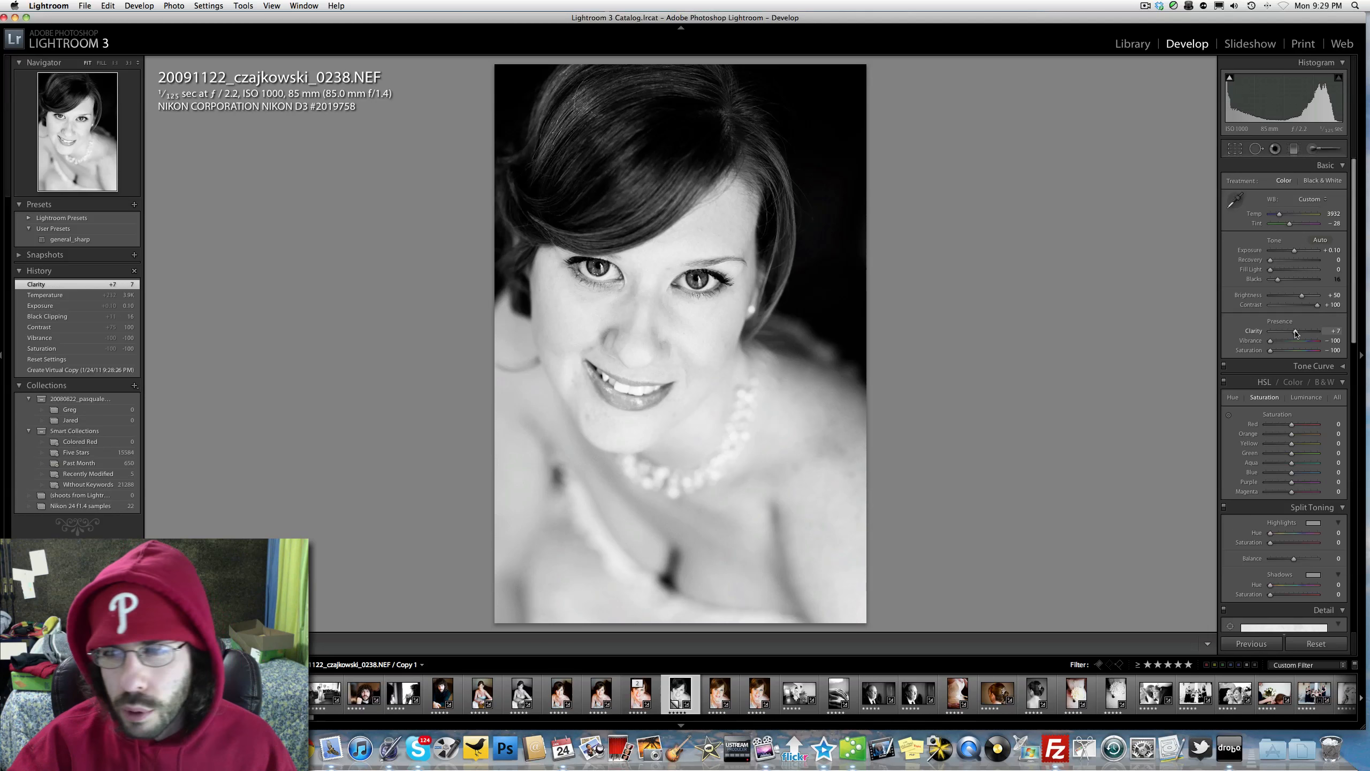
pyautogui.moveTo(1278, 279); pyautogui.dragTo(1280, 281)
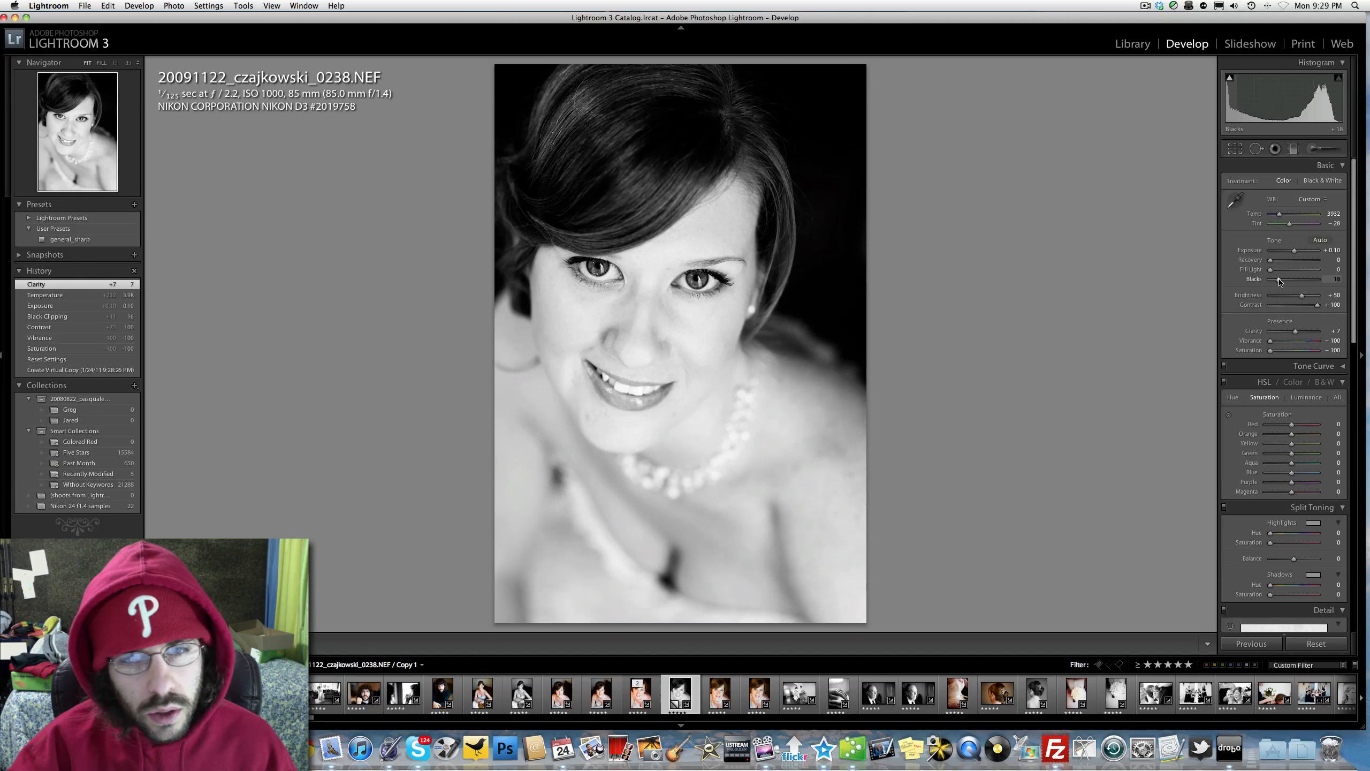
pyautogui.click(597, 269)
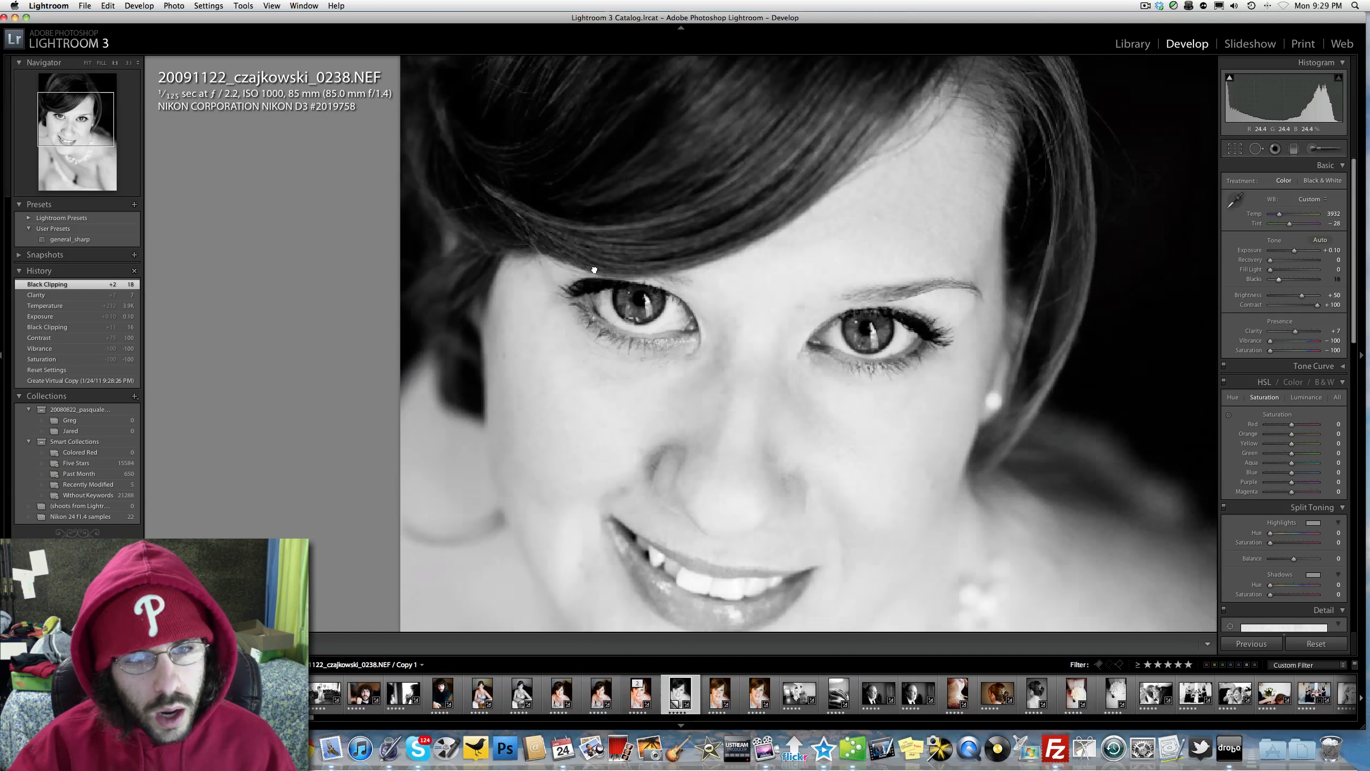
pyautogui.click(737, 323)
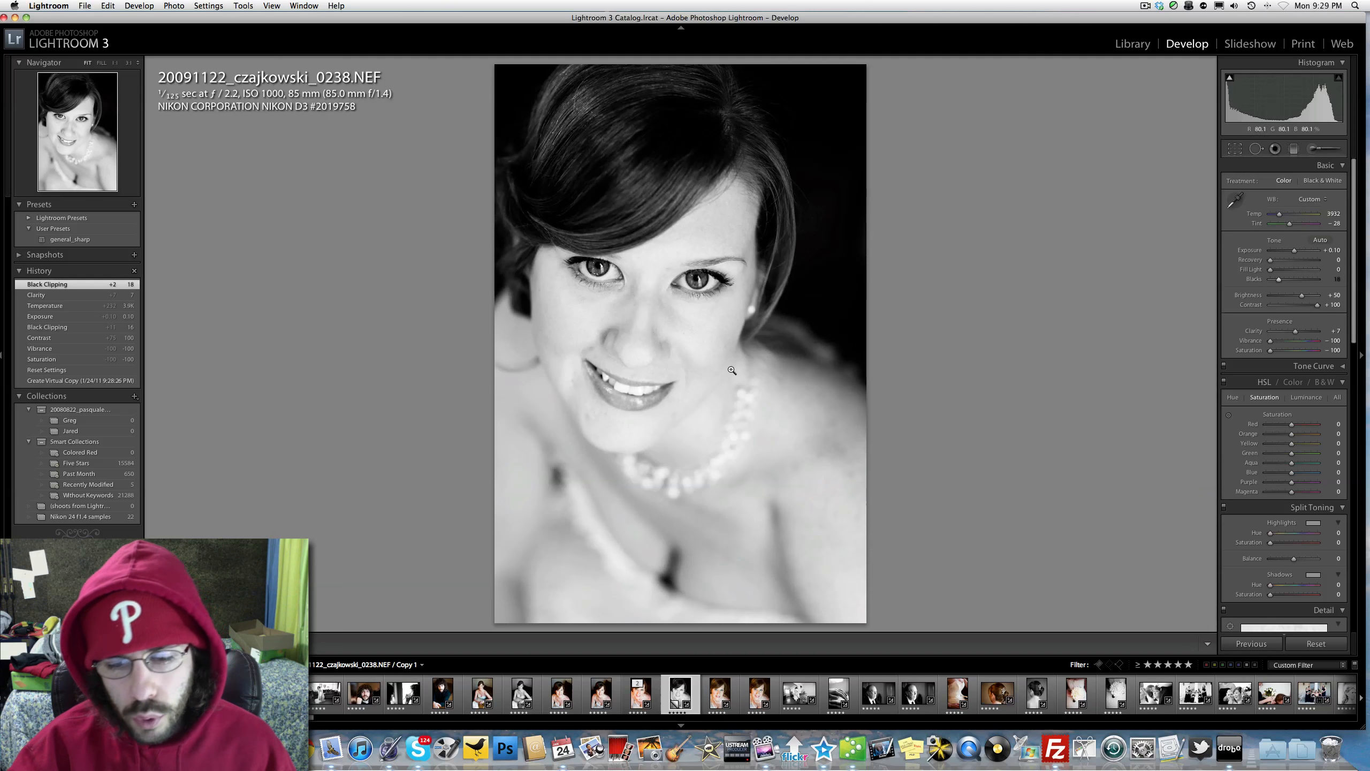
# Step: Compare the monochrome virtual copy with the color version by switching between the two photos
pyautogui.press('Left')
pyautogui.press('Right')
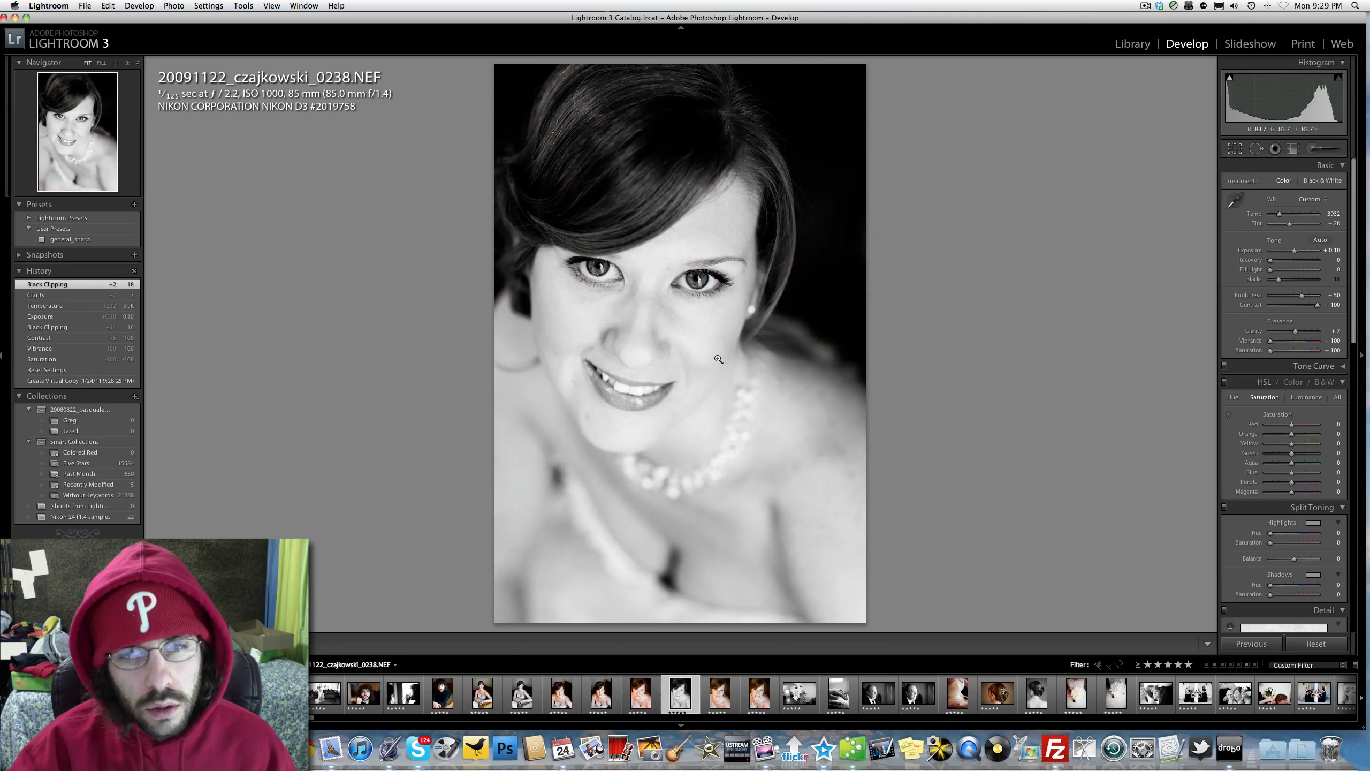
pyautogui.press('Left')
pyautogui.press('Right')
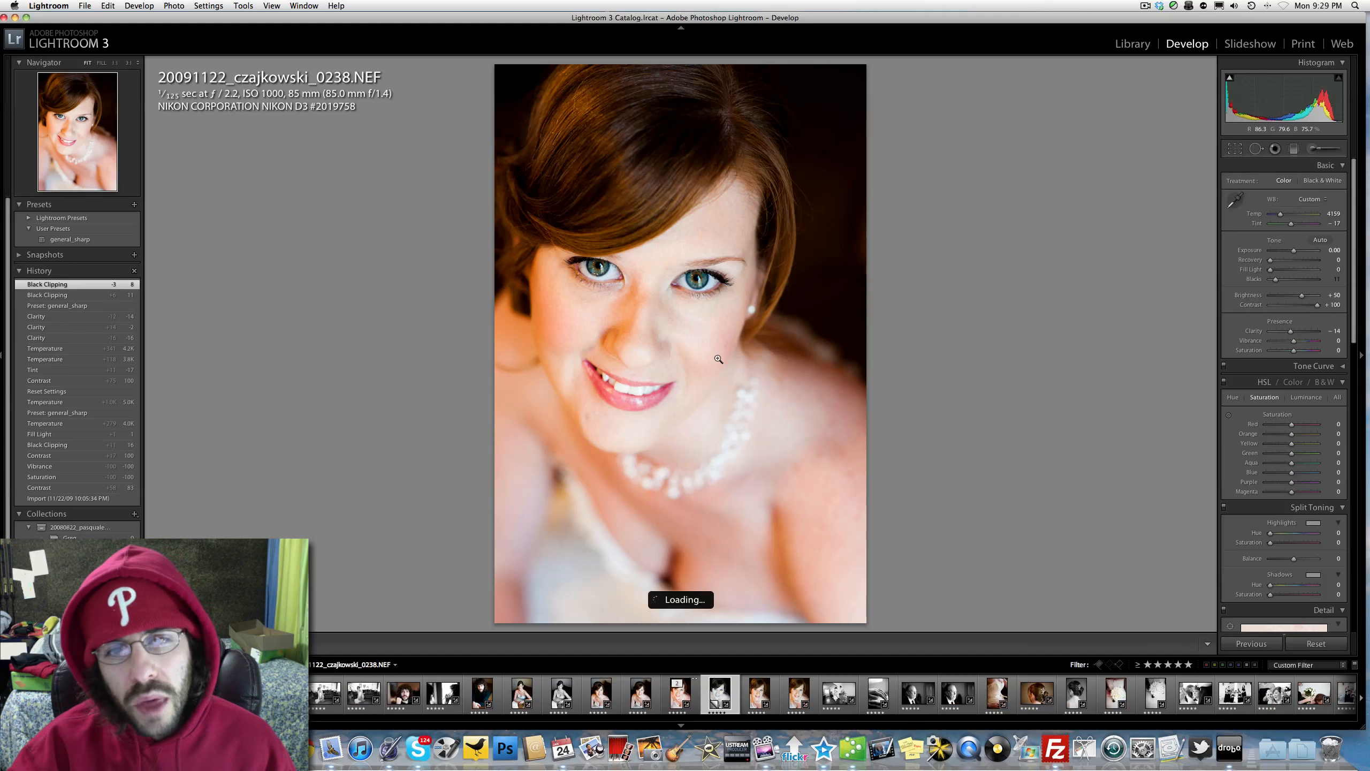
pyautogui.press('Left')
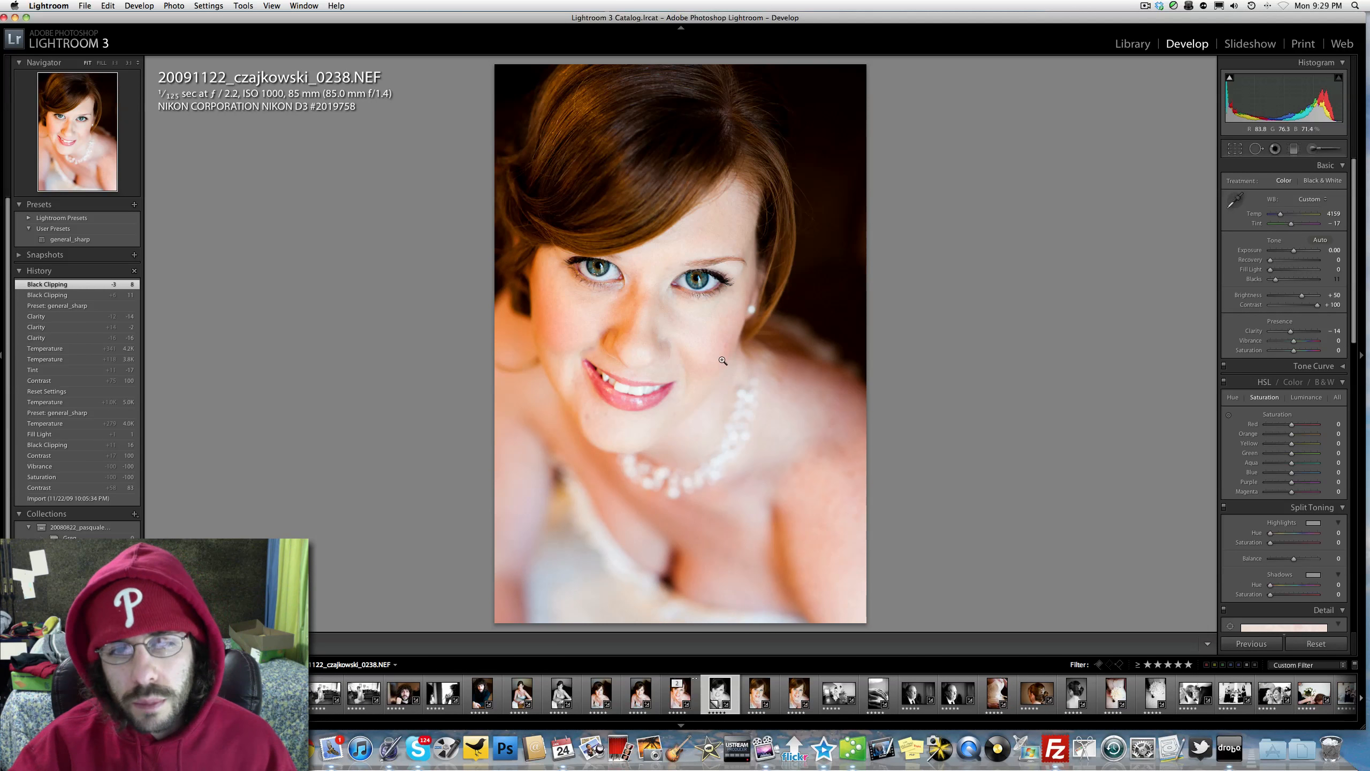
# Step: Set Exposure to +0.20 on the monochrome copy, trying stronger Clarity before restoring it to +7 and leaving Fill Light at 0
pyautogui.press('Right')
pyautogui.press('Left')
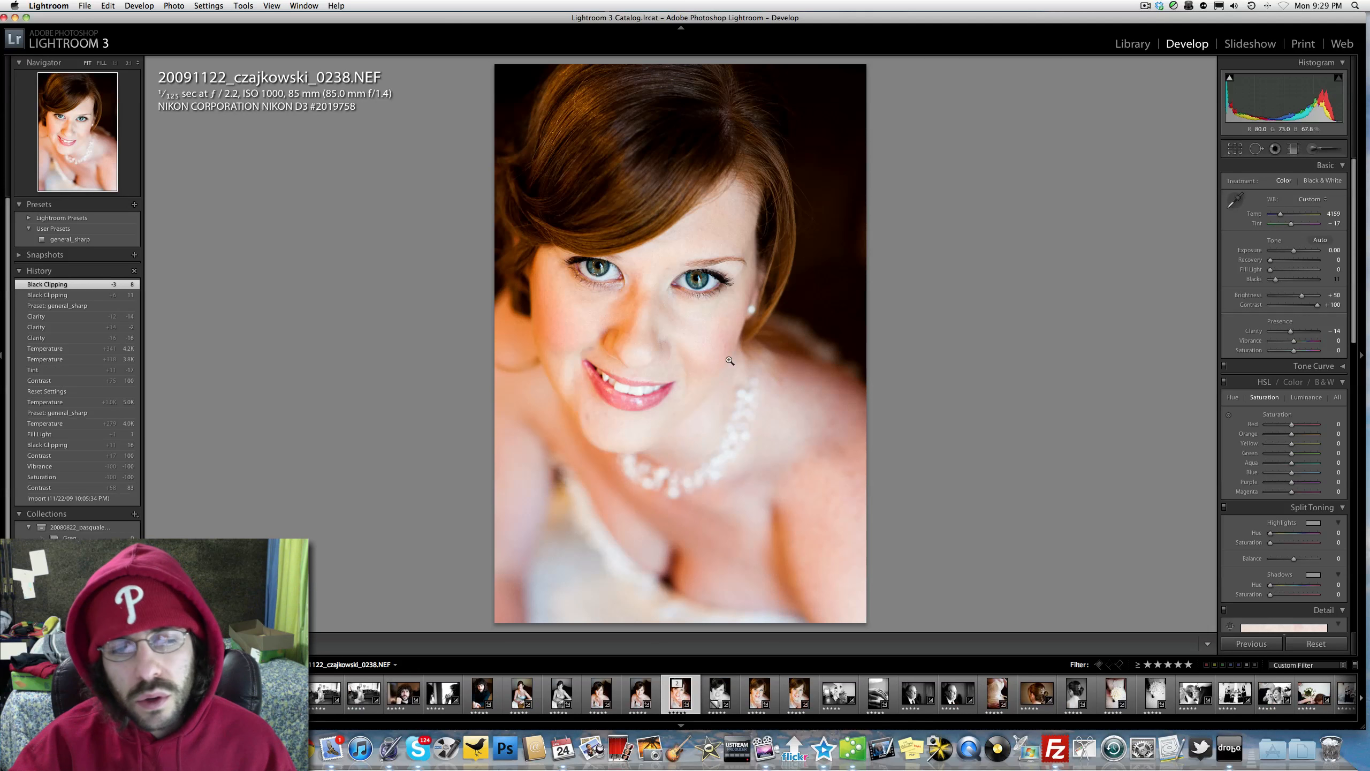
pyautogui.press('Right')
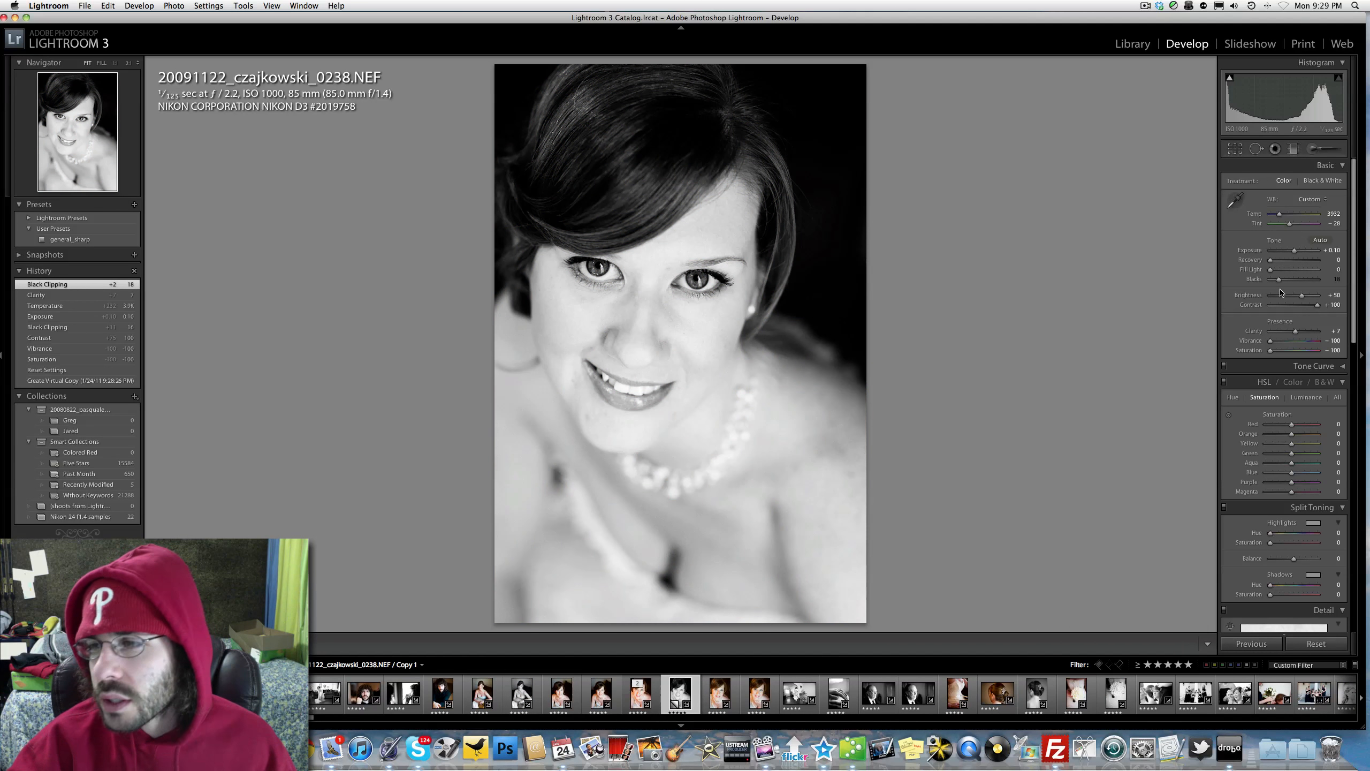
pyautogui.moveTo(1293, 250); pyautogui.dragTo(1295, 251)
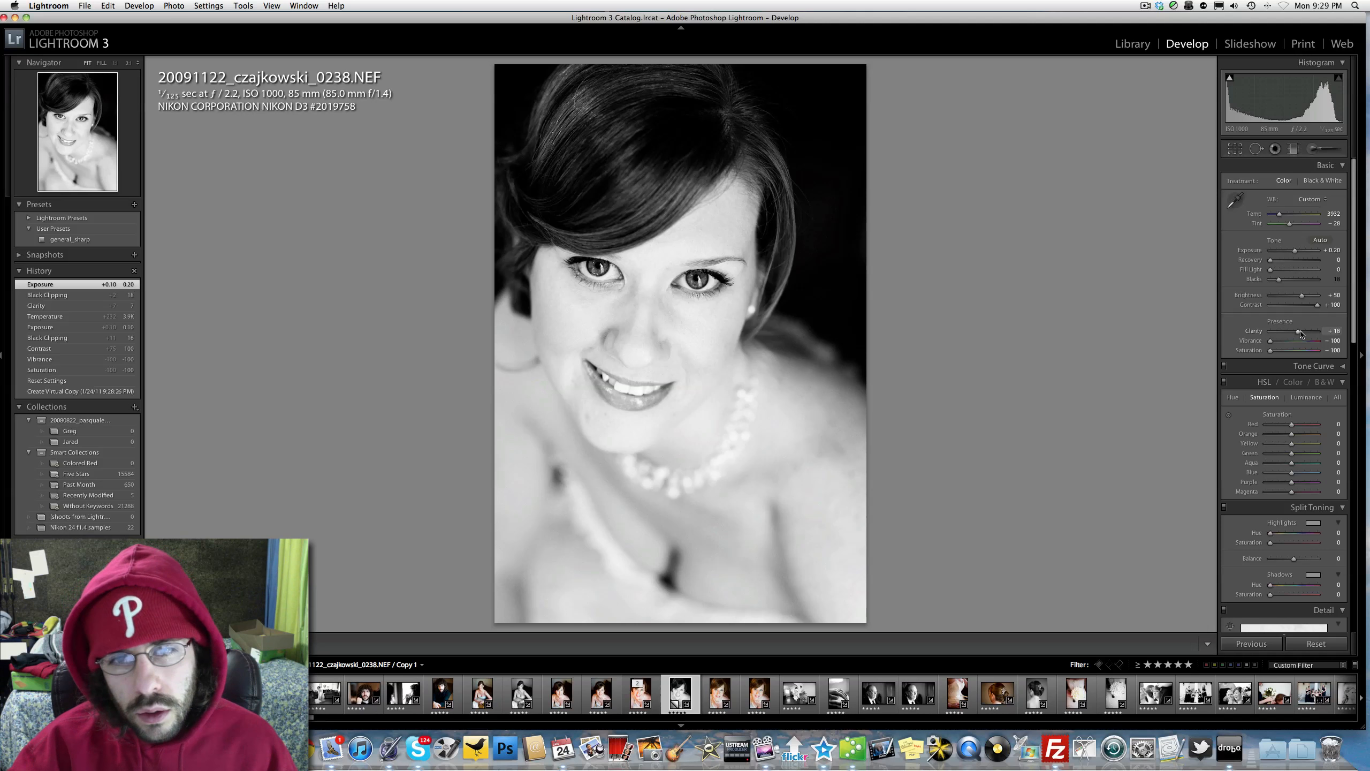
pyautogui.moveTo(1301, 334); pyautogui.dragTo(1295, 334)
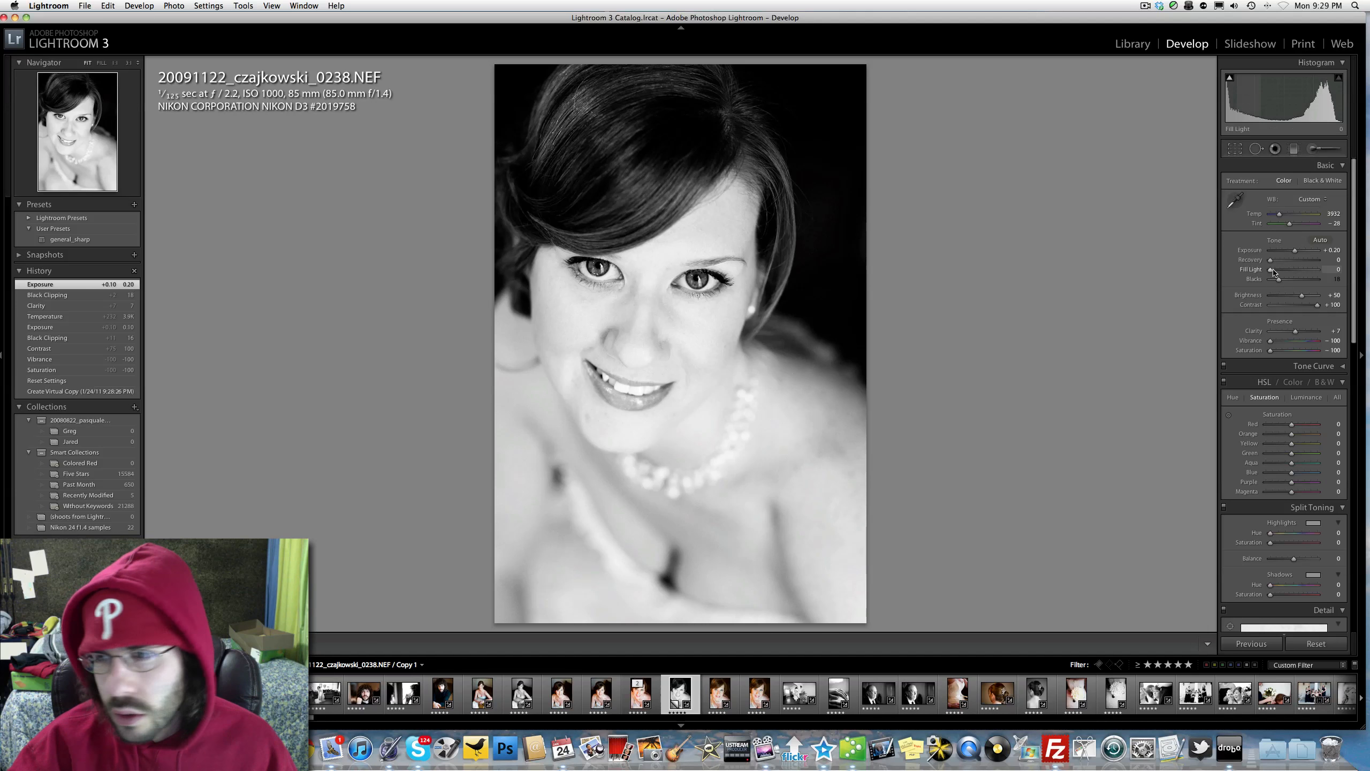
pyautogui.moveTo(1275, 273)
pyautogui.mouseDown()
pyautogui.moveTo(1298, 273)
pyautogui.moveTo(1269, 273)
pyautogui.mouseUp()
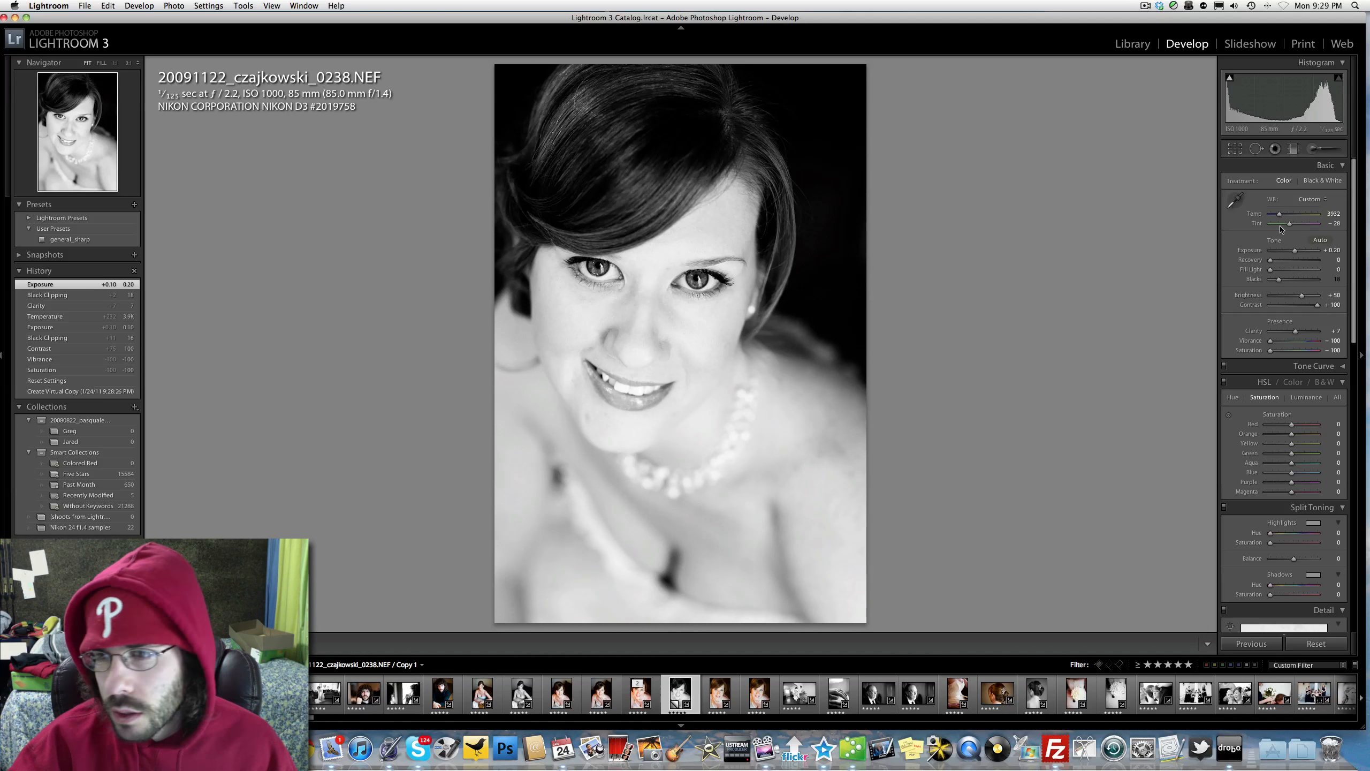
# Step: Set the monochrome copy's Temp to 4045 and check it with the eyes close up and against the color version
pyautogui.moveTo(1295, 216); pyautogui.dragTo(1280, 216)
pyautogui.click(609, 266)
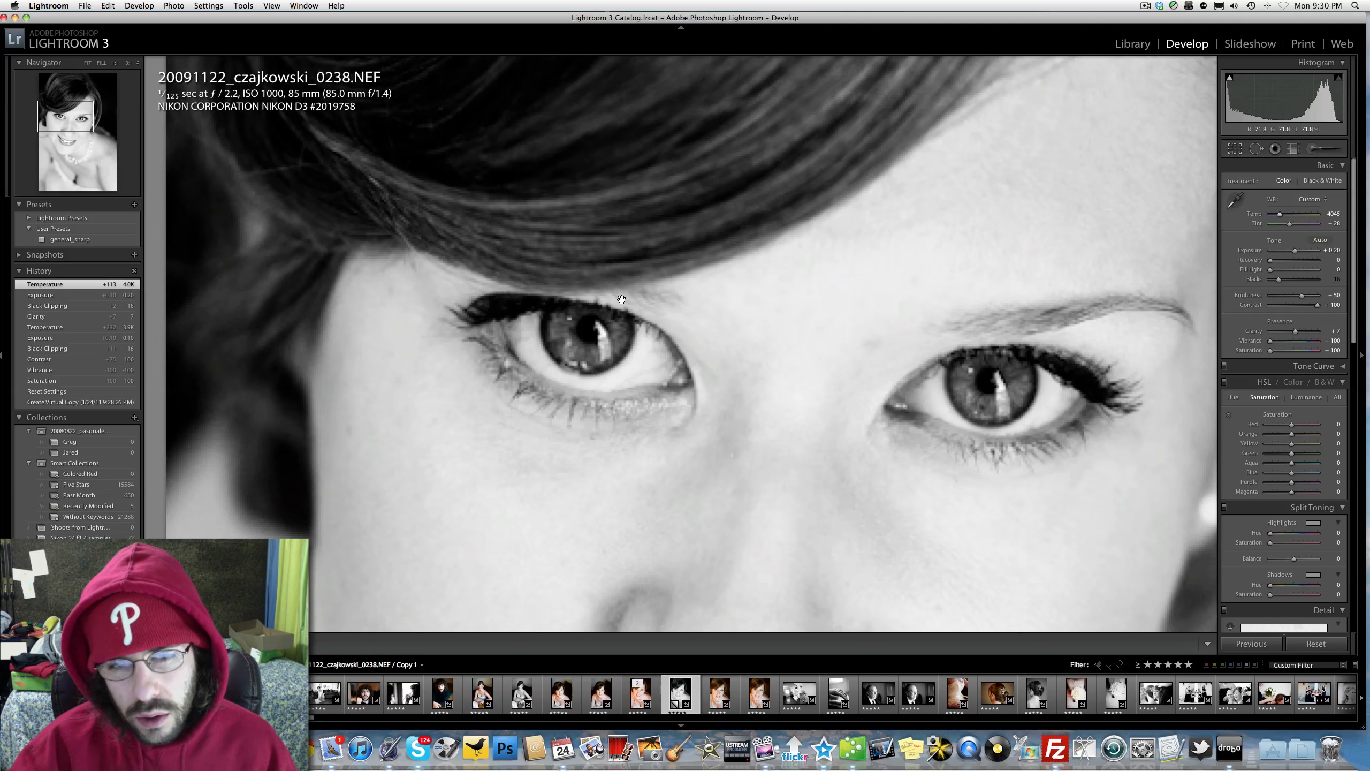
pyautogui.press('Left')
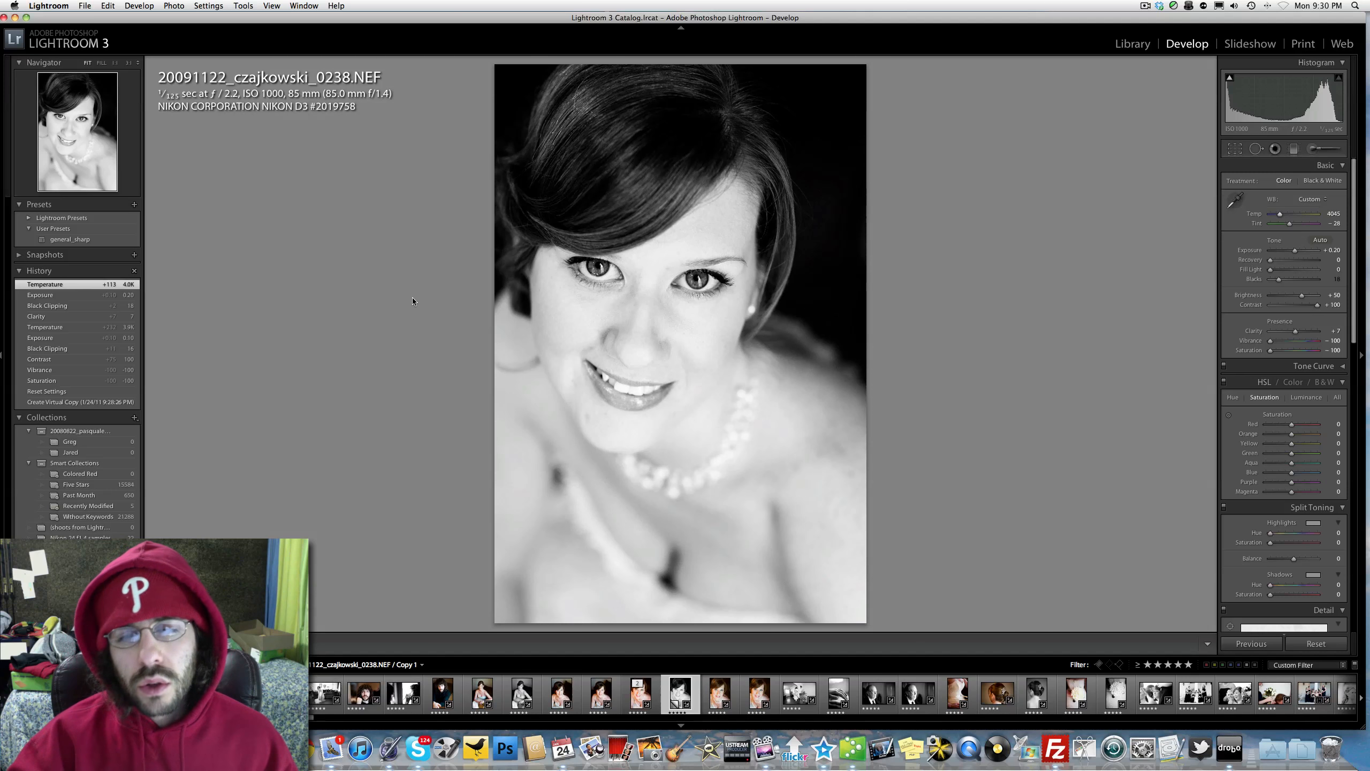
pyautogui.press('Left')
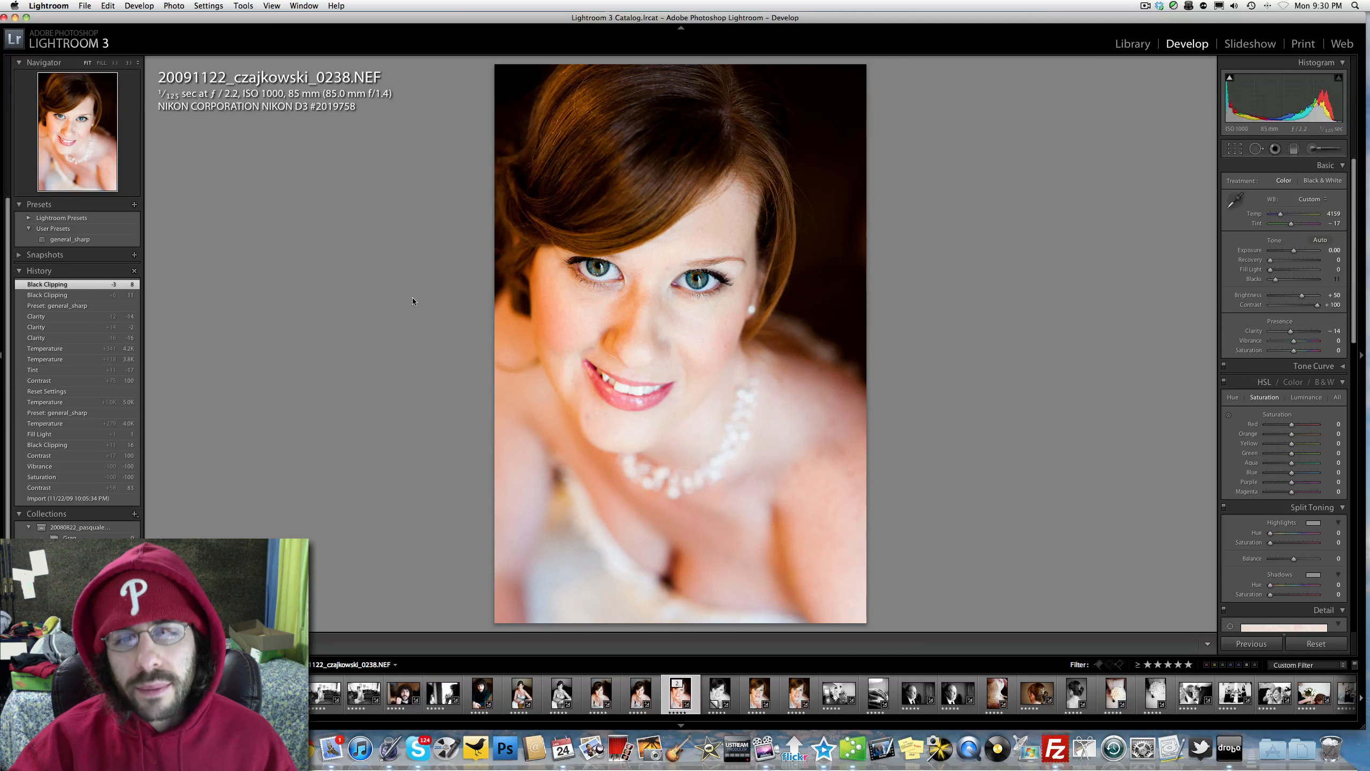
pyautogui.press('Right')
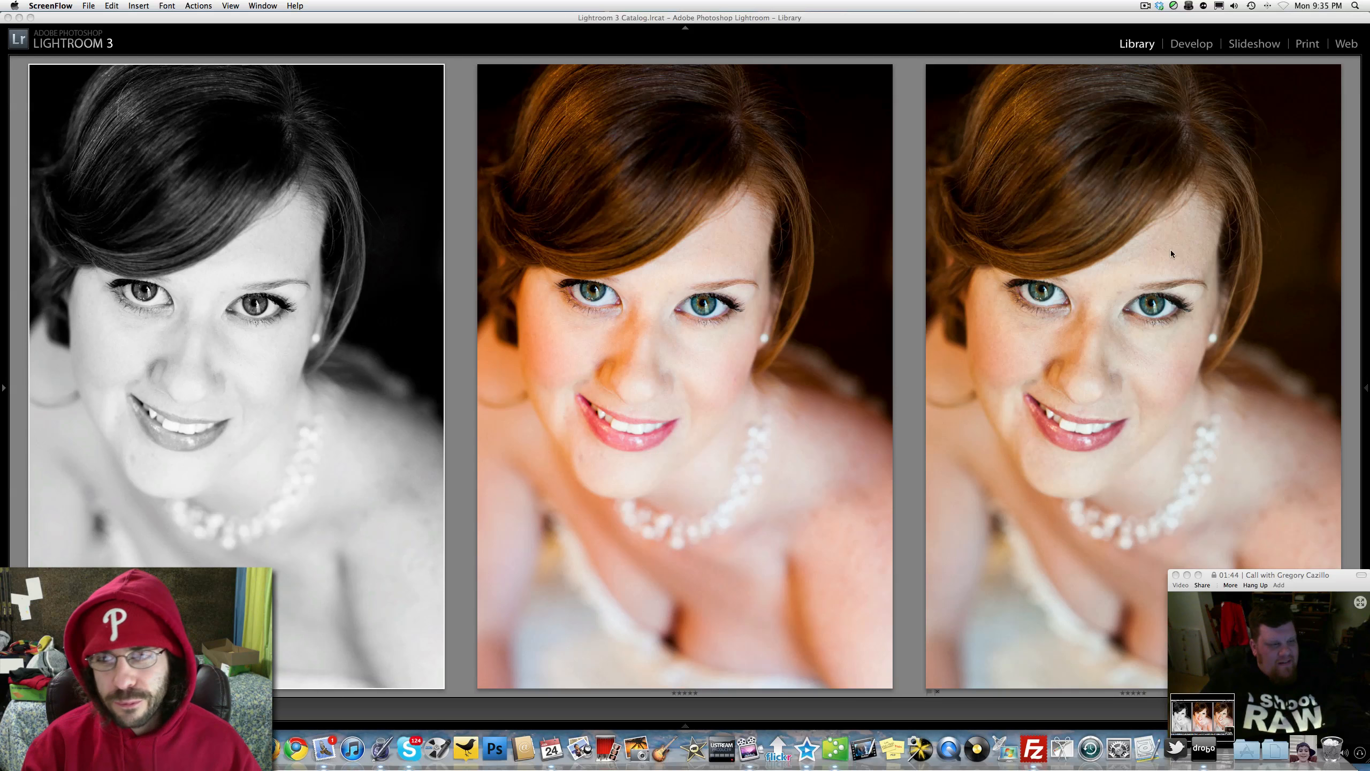
# Step: Examine the eyes and skin of the third photo, the more muted color version, close up, and return to the three-photo survey
pyautogui.doubleClick(1115, 325)
pyautogui.press('n')
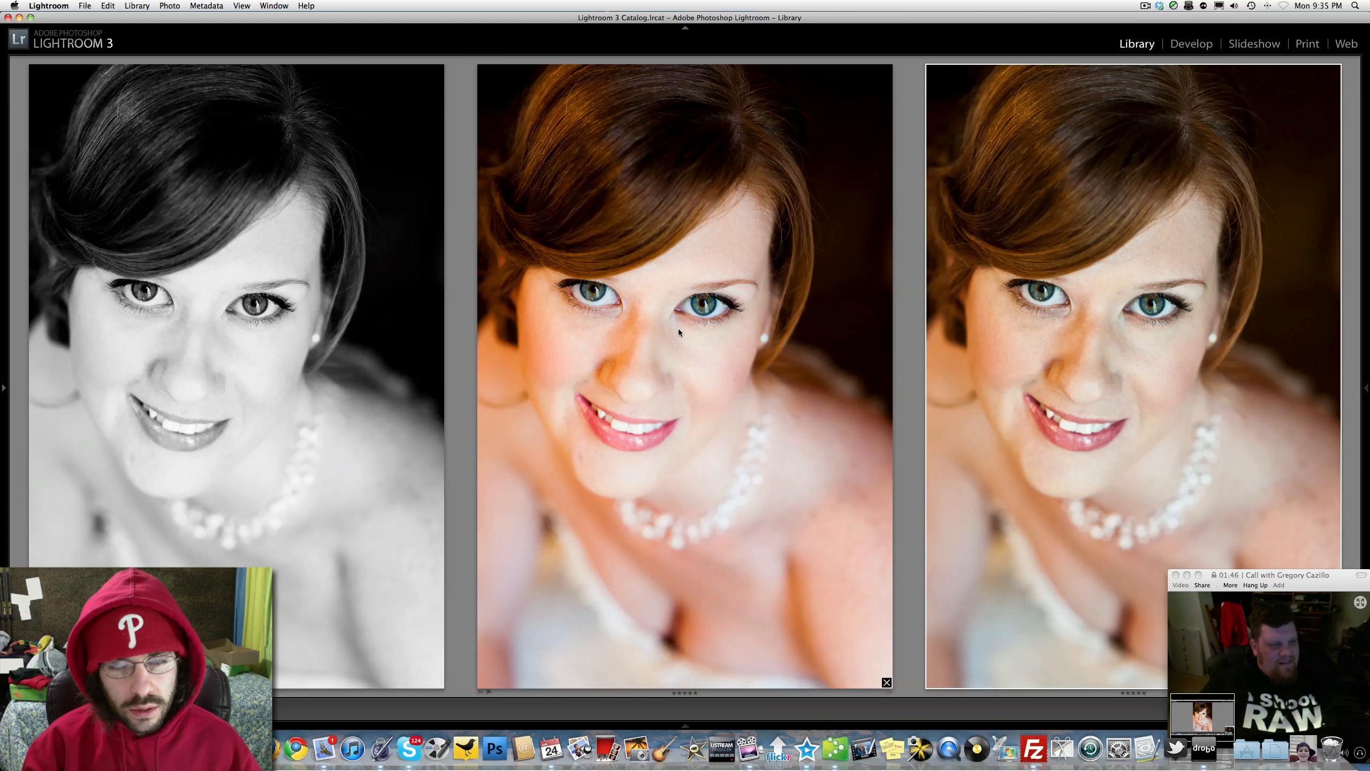
pyautogui.doubleClick(1044, 314)
pyautogui.click(652, 319)
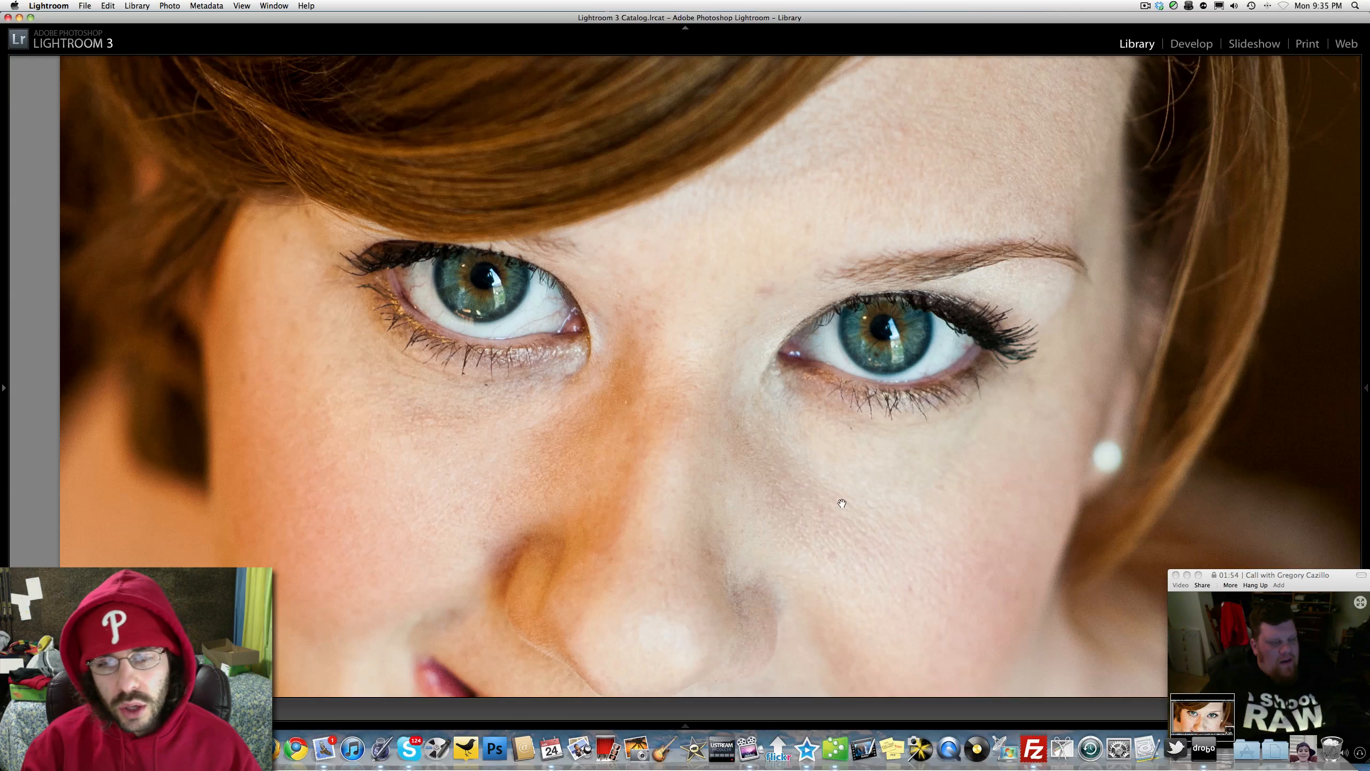
pyautogui.click(686, 415)
pyautogui.press('n')
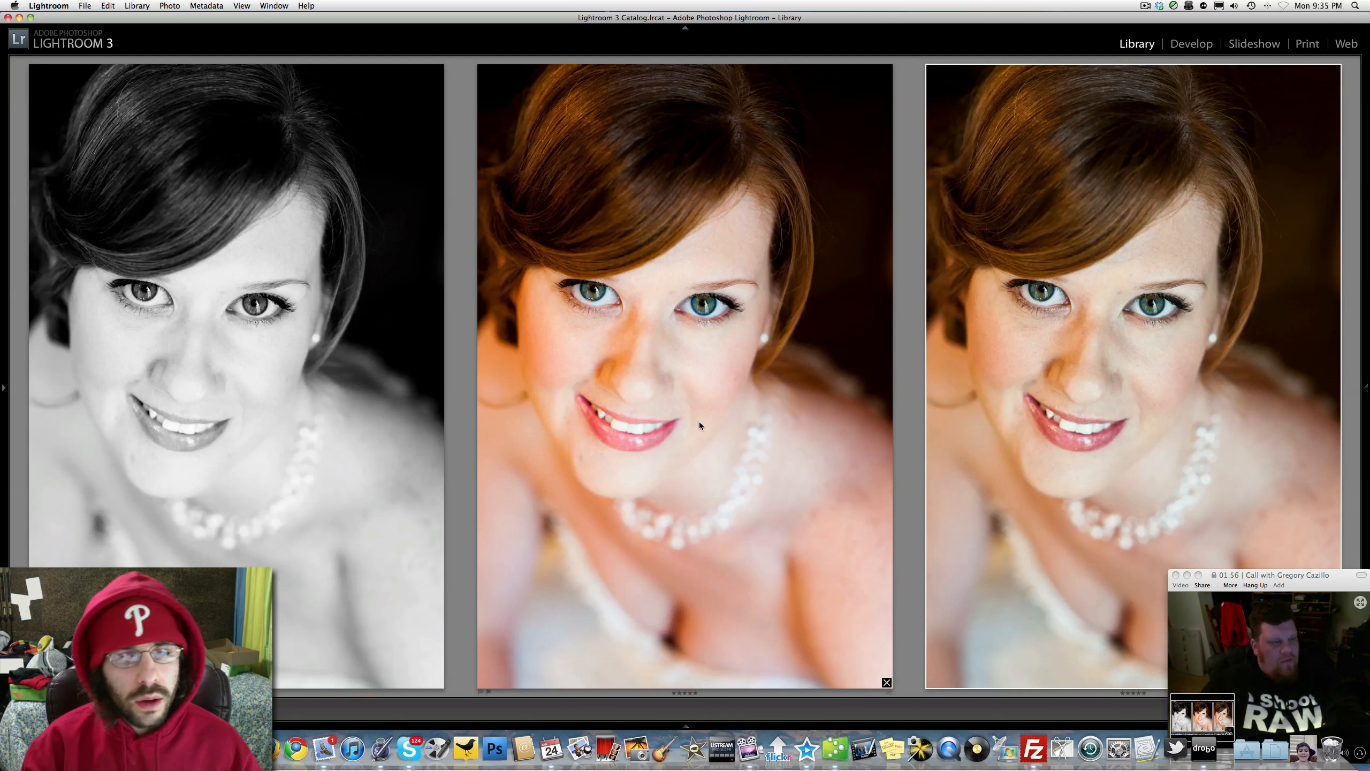
# Step: Compare the eyes and skin texture of the middle and third color versions at full magnification, returning to the survey
pyautogui.click(638, 338)
pyautogui.press('z')
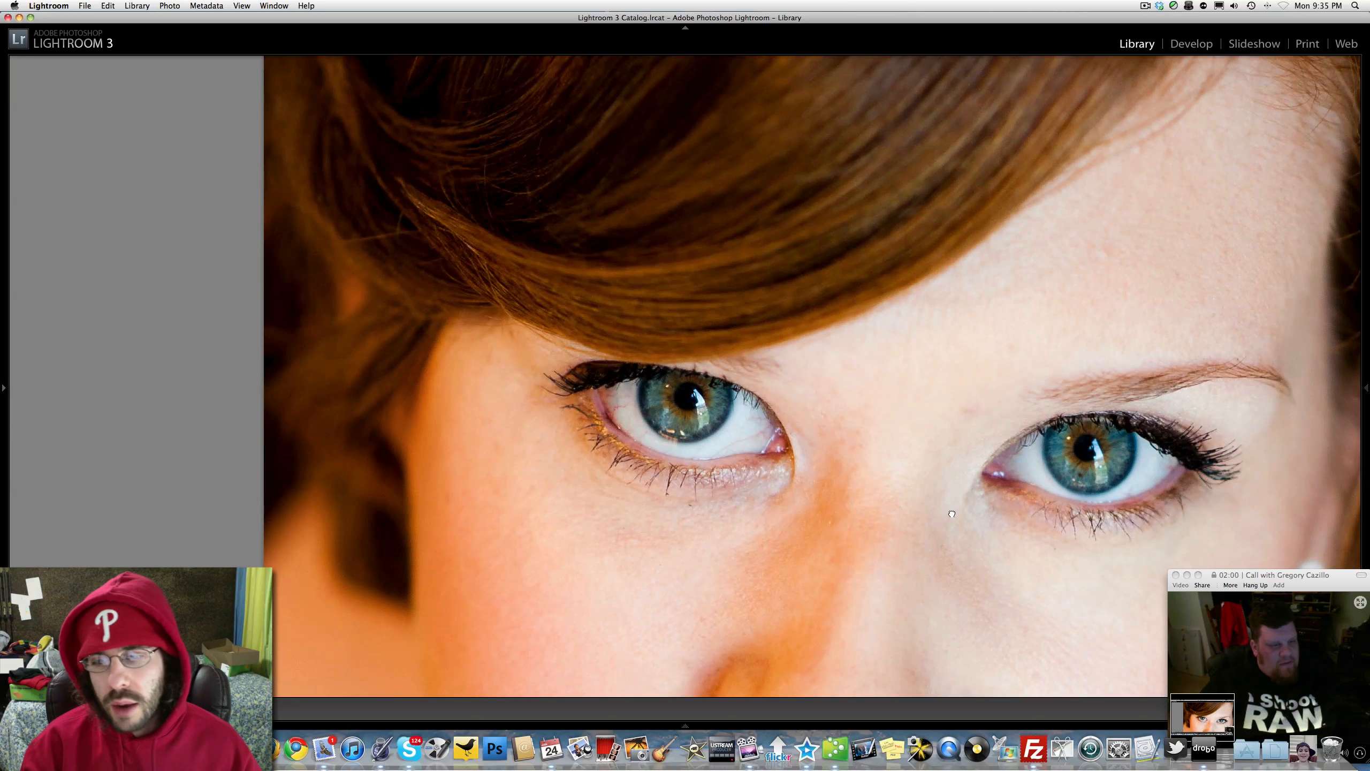
pyautogui.press('n')
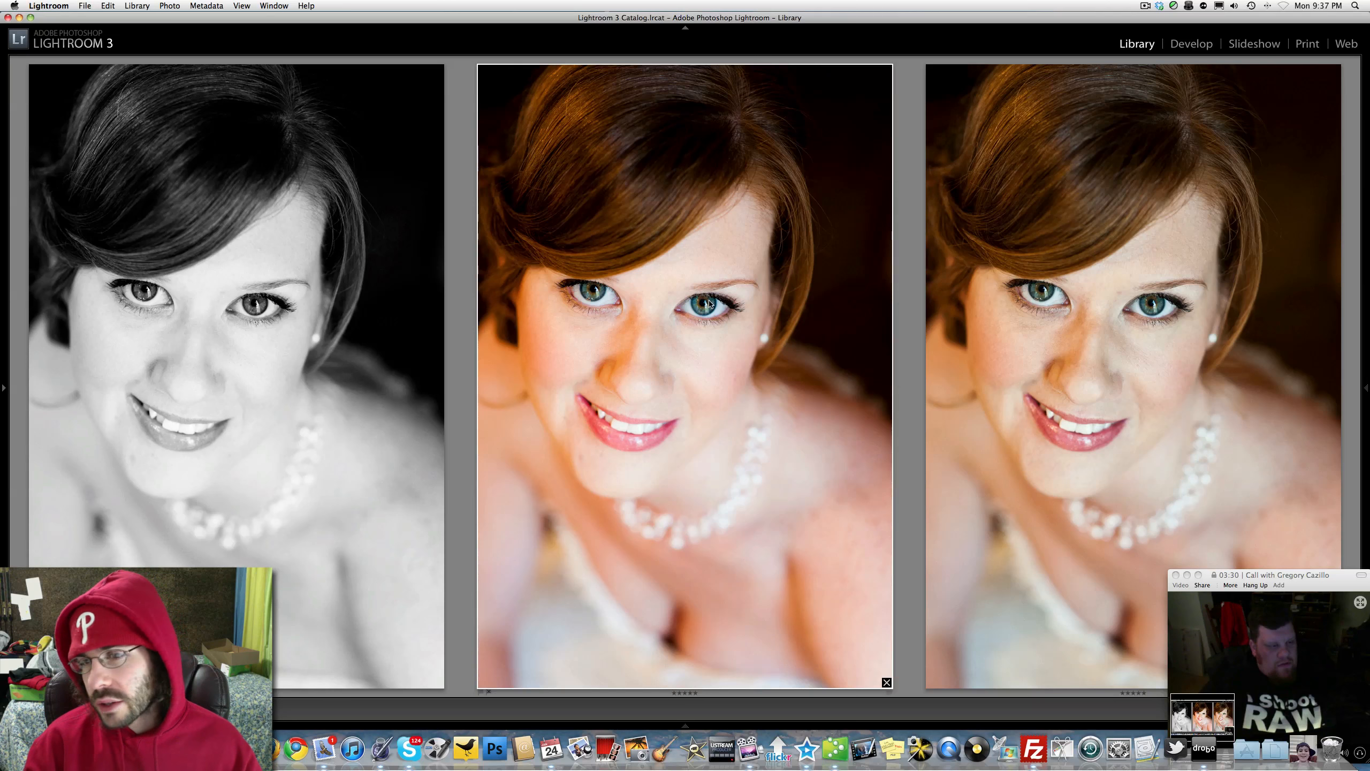
pyautogui.press('z')
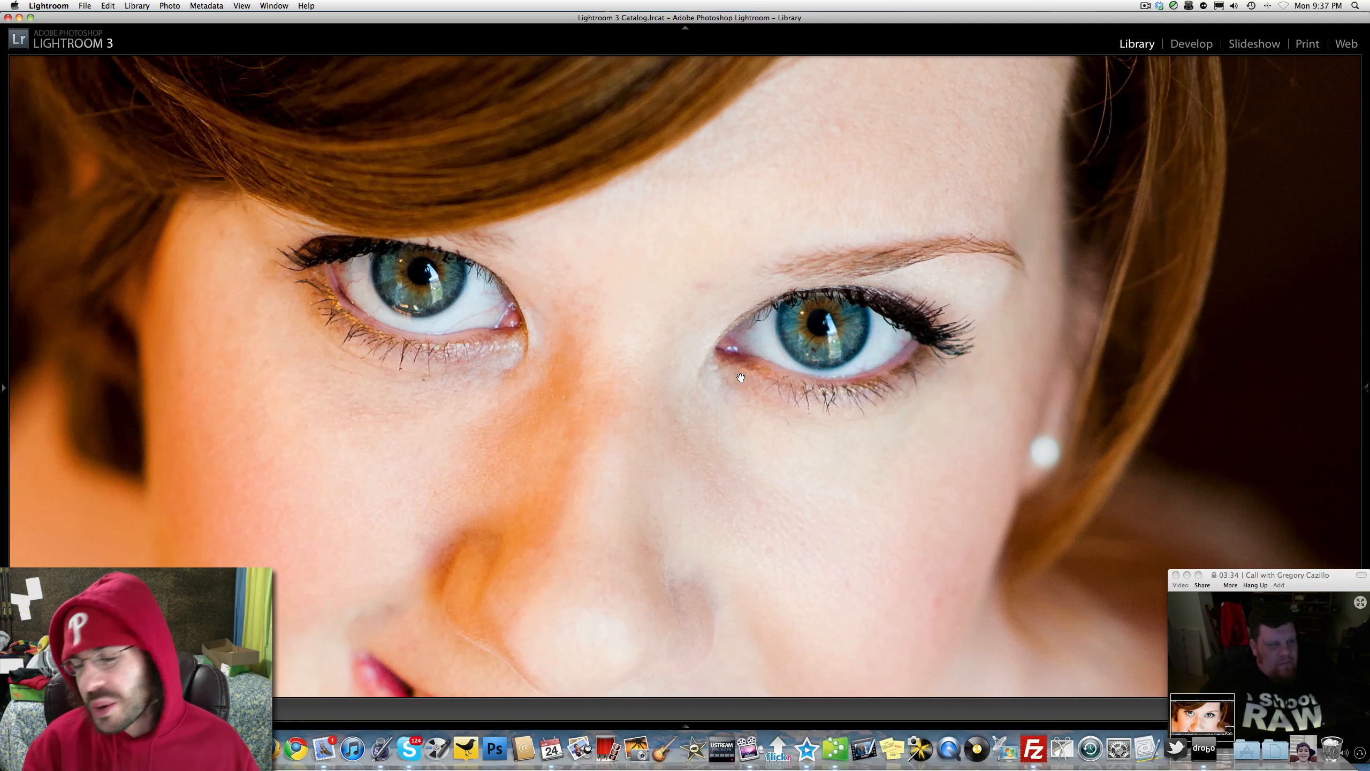
pyautogui.press('z')
pyautogui.click(1047, 300)
pyautogui.press('z')
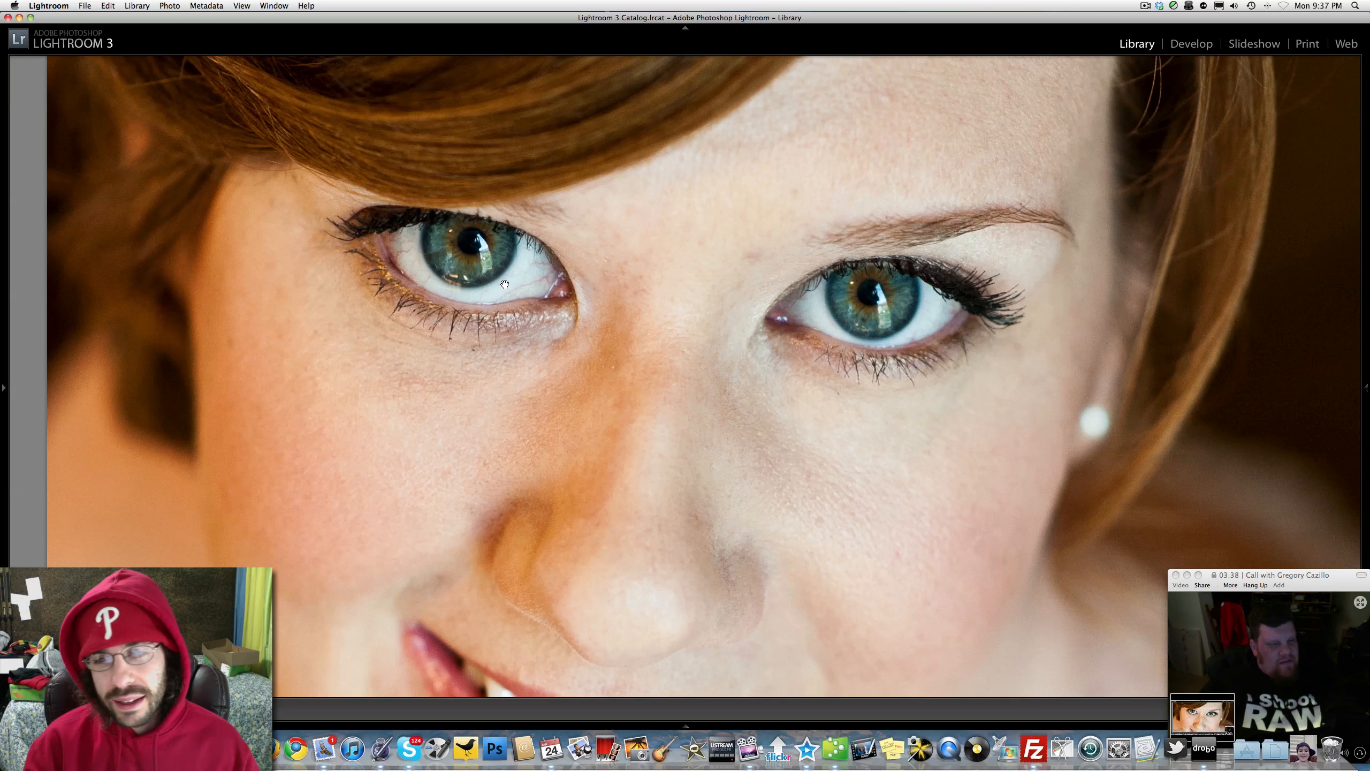
pyautogui.press('z')
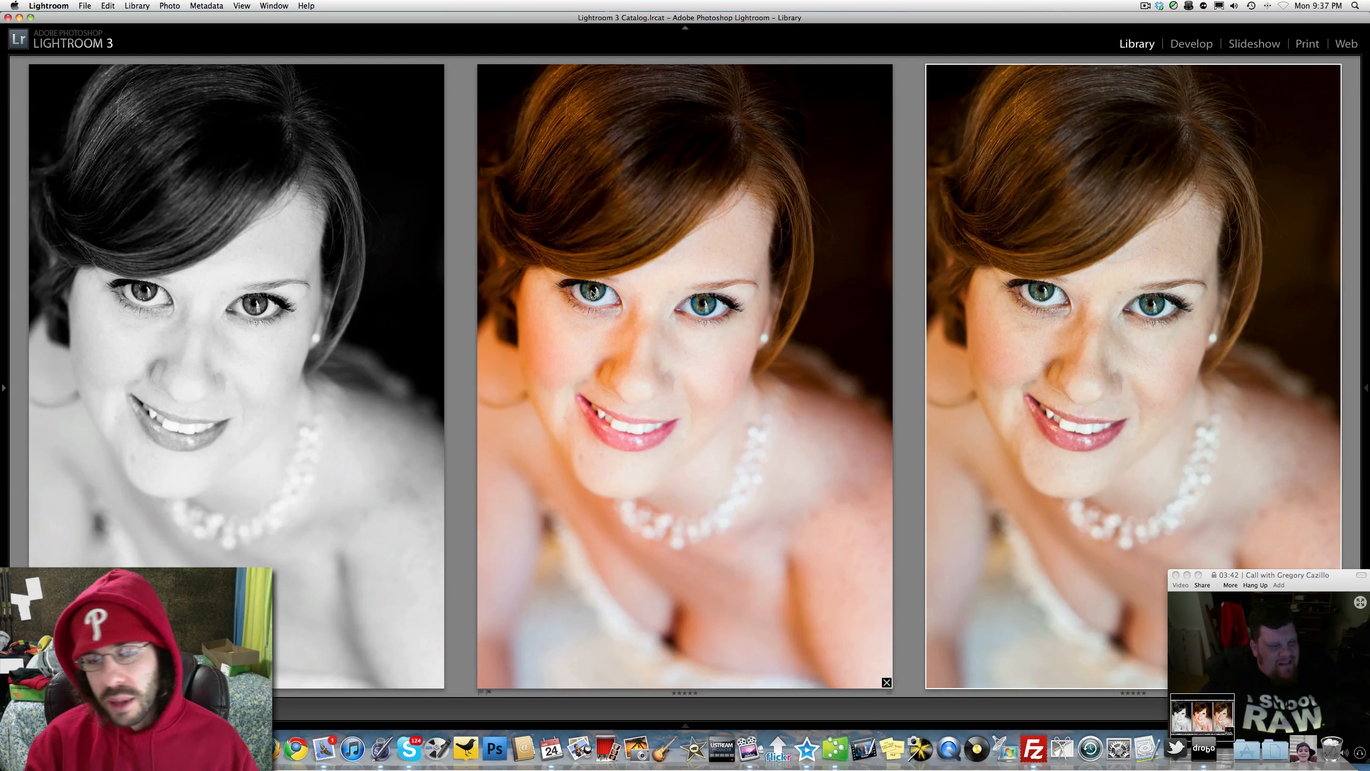
# Step: Inspect the mouth, cheeks and eyes of the middle color version close up and go back to the three-photo survey
pyautogui.click(565, 311)
pyautogui.press('z')
pyautogui.moveTo(482, 459); pyautogui.dragTo(576, 162)
pyautogui.moveTo(653, 132); pyautogui.dragTo(600, 220)
pyautogui.moveTo(656, 15)
pyautogui.mouseDown()
pyautogui.moveTo(618, 264)
pyautogui.moveTo(659, 65)
pyautogui.moveTo(650, 14)
pyautogui.mouseUp()
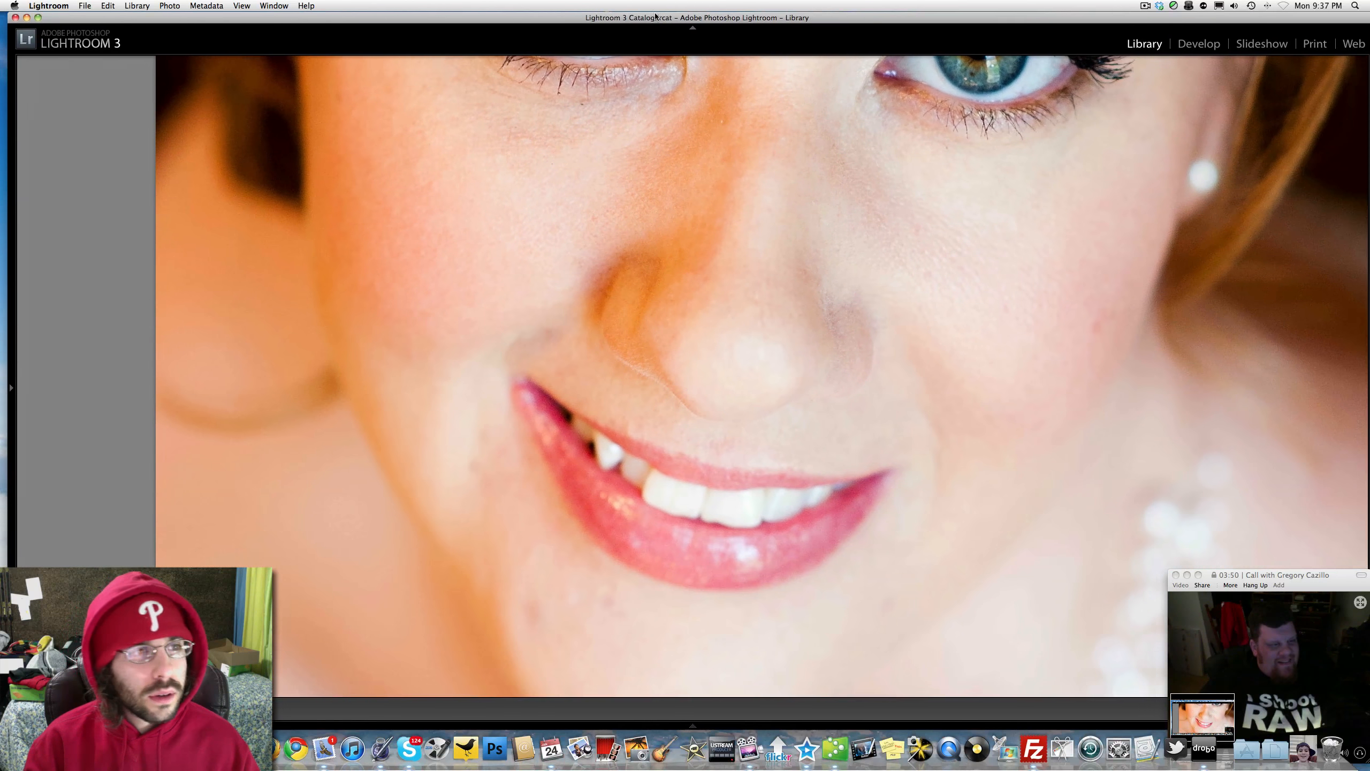
pyautogui.click(634, 170)
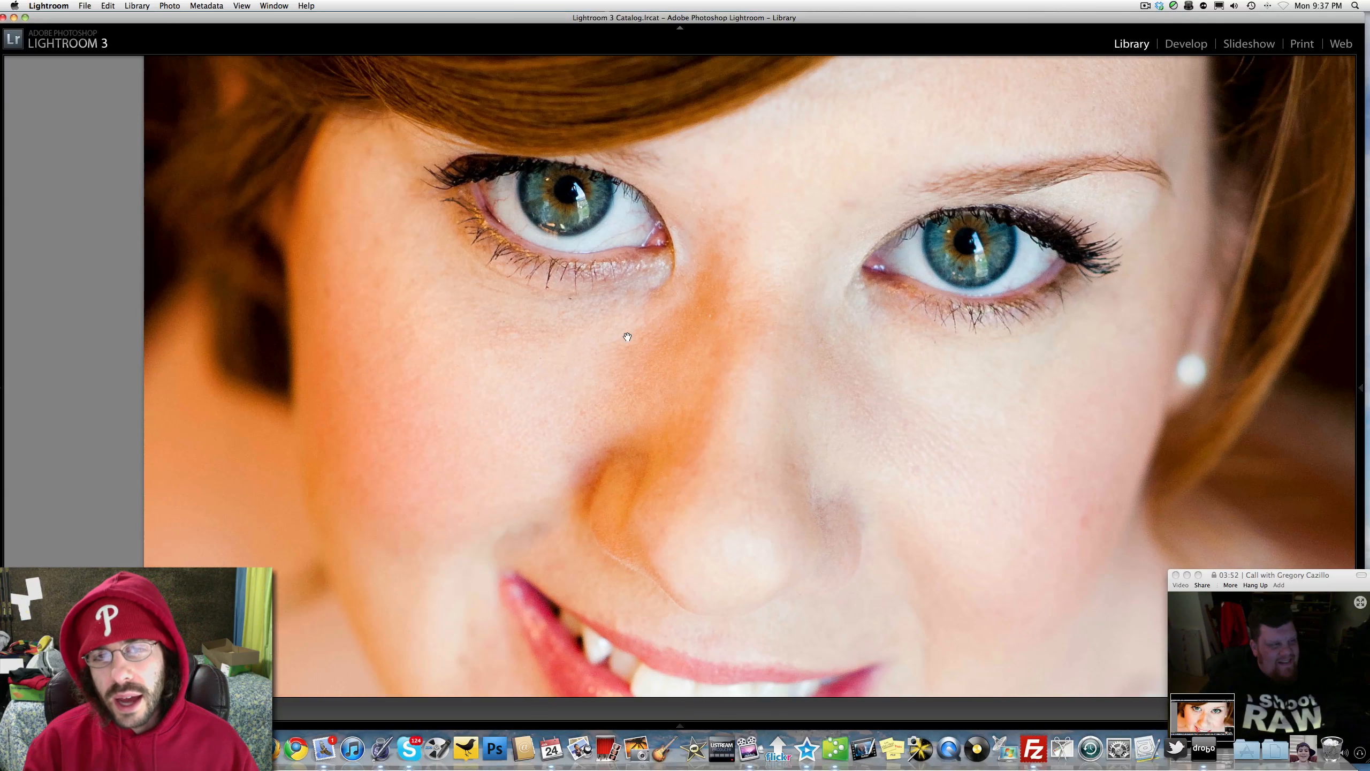
pyautogui.press('n')
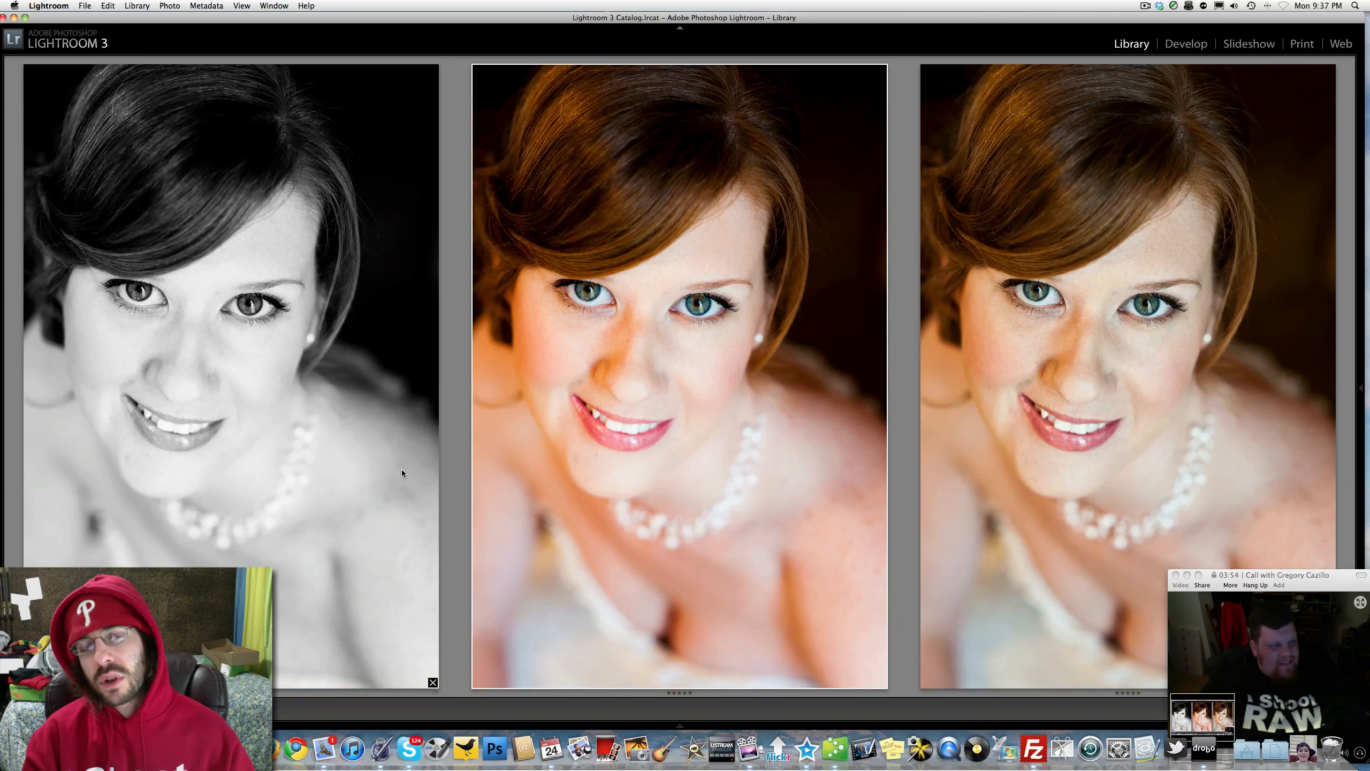